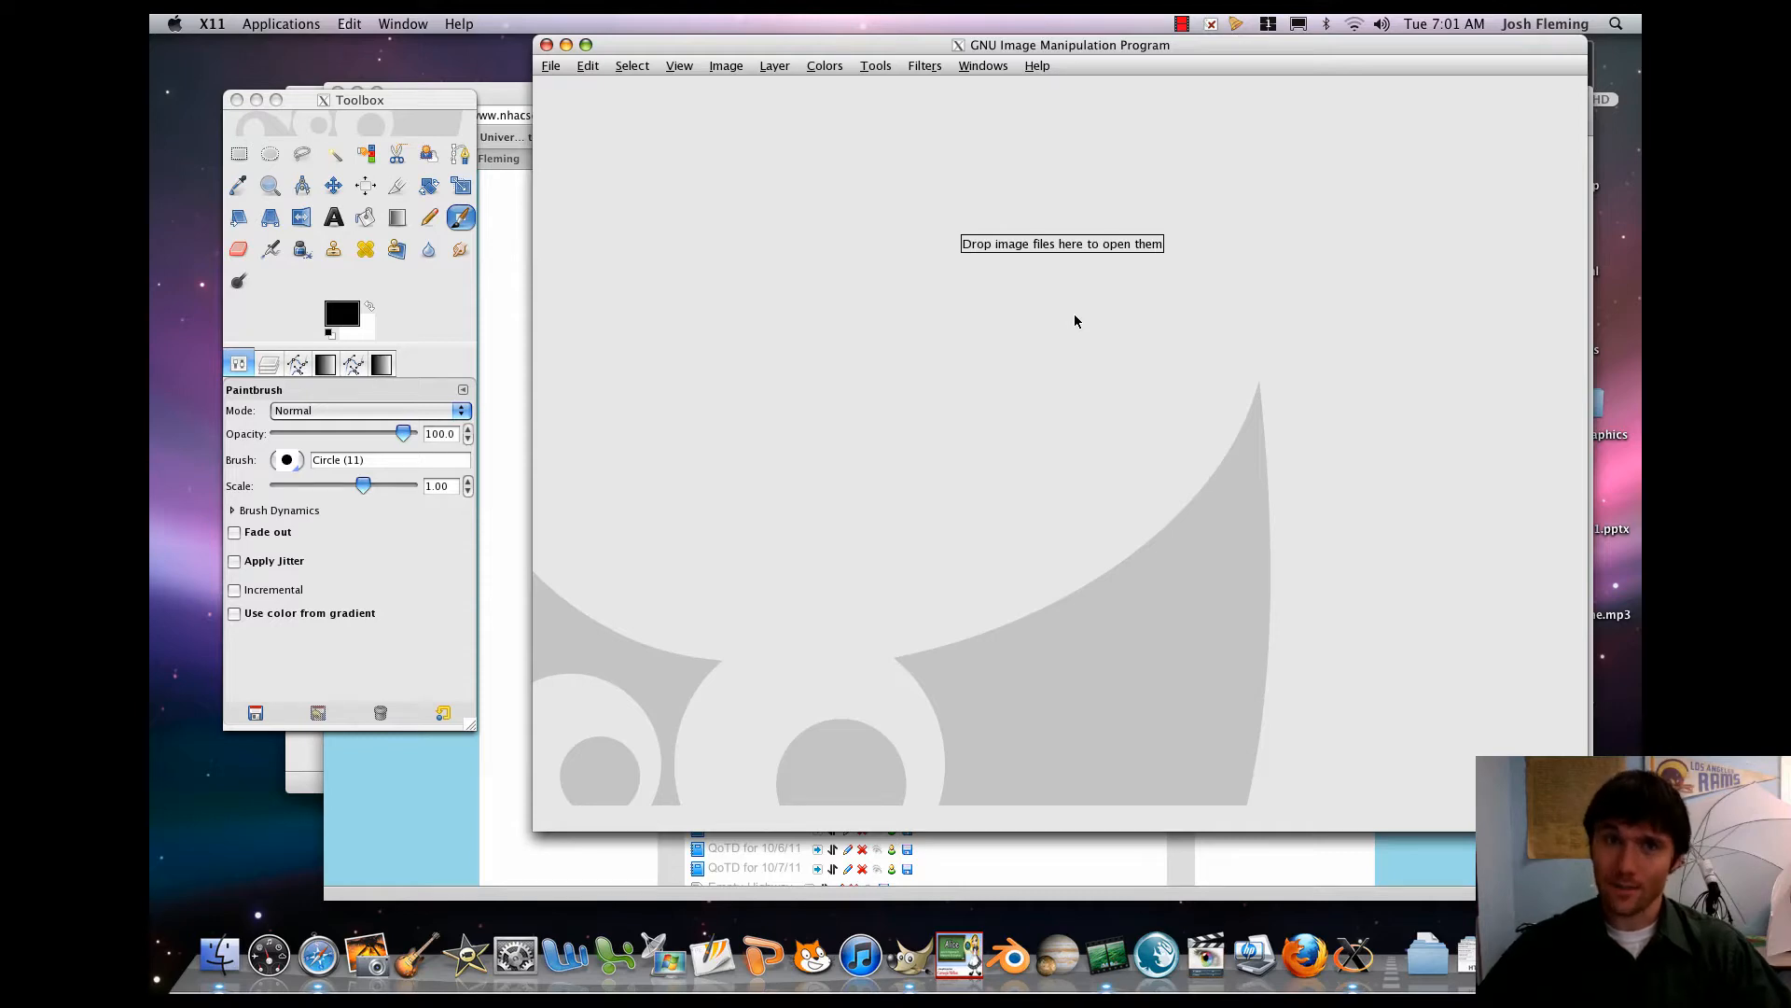
- Download the Baseball Stadium image from the Digital Graphics course page and close the Downloads and image preview windows
key("F9")
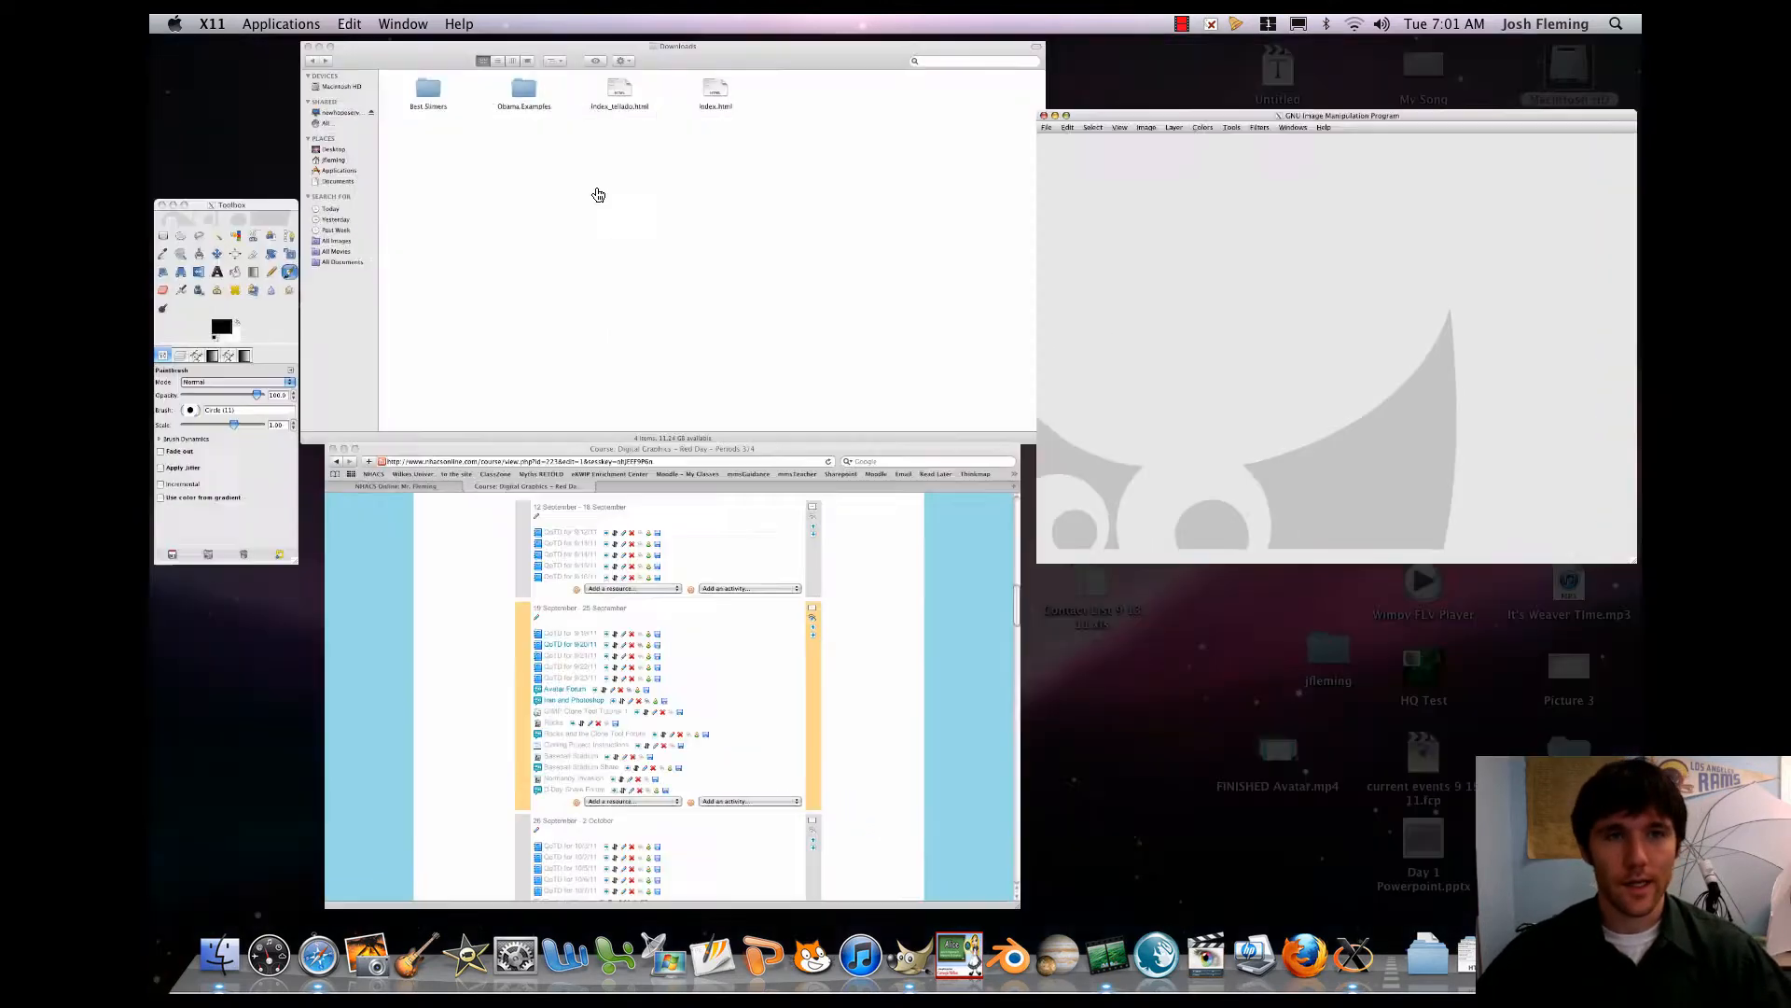
left_click(668, 639)
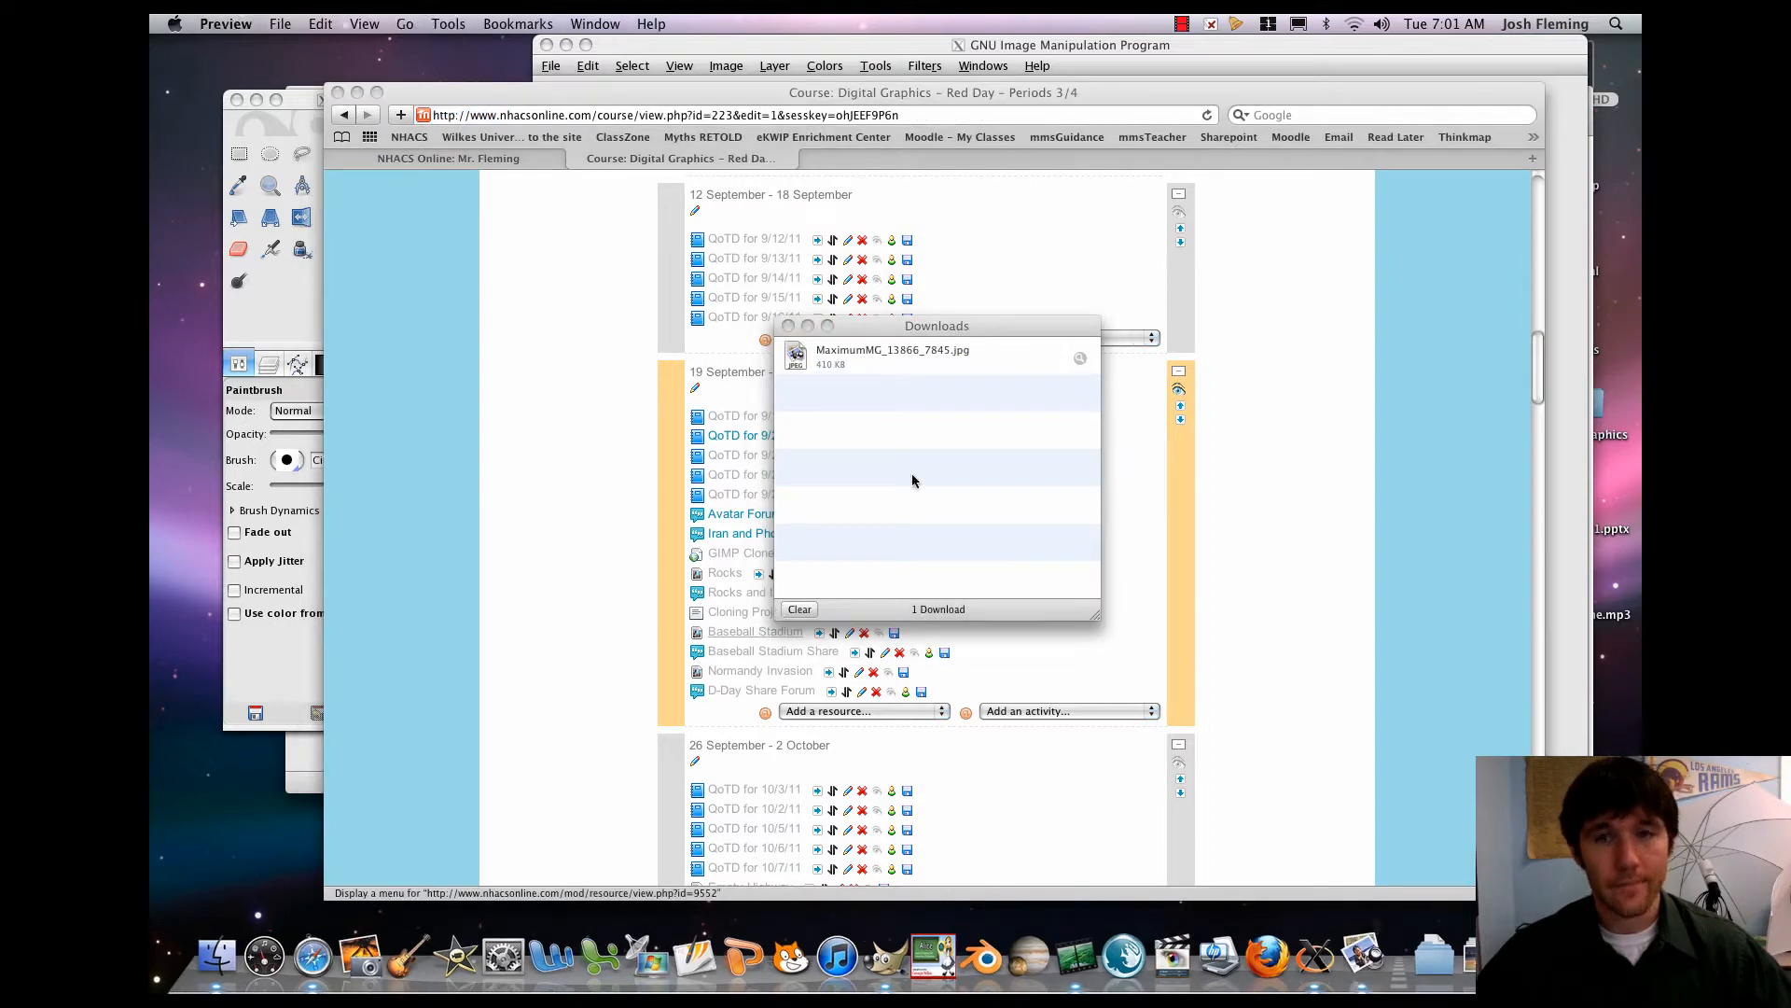
left_click(788, 325)
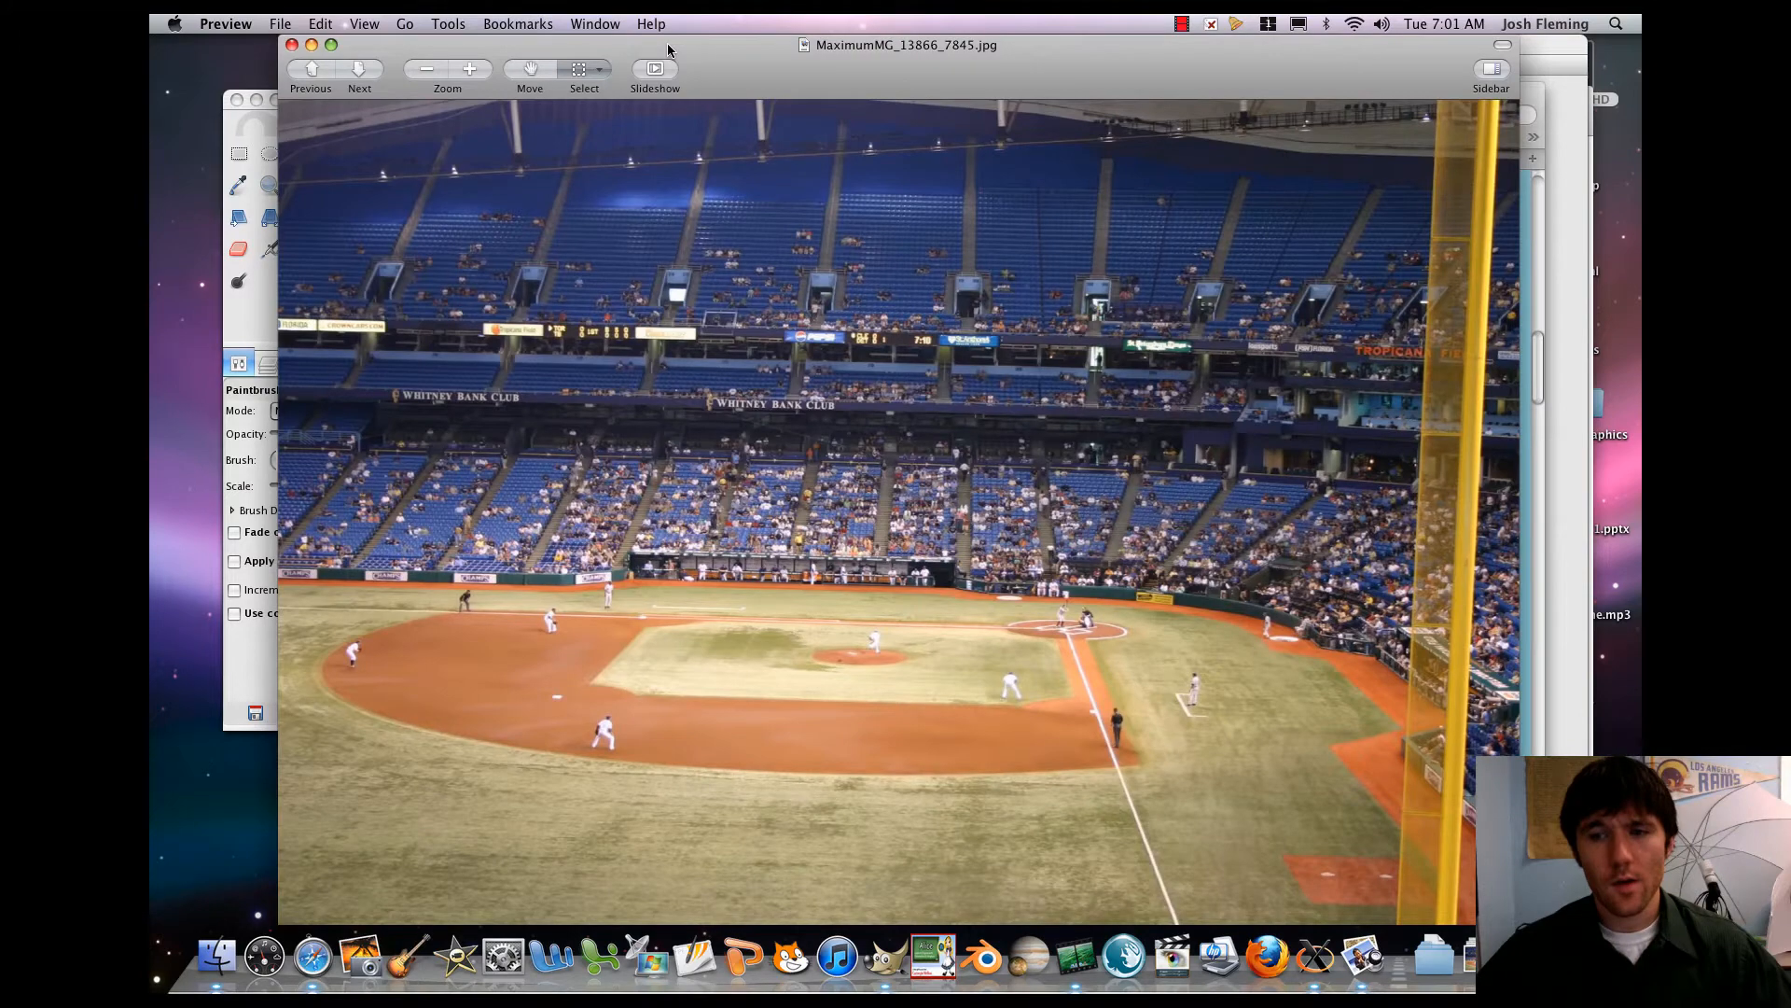
left_click_drag(668, 50, 672, 51)
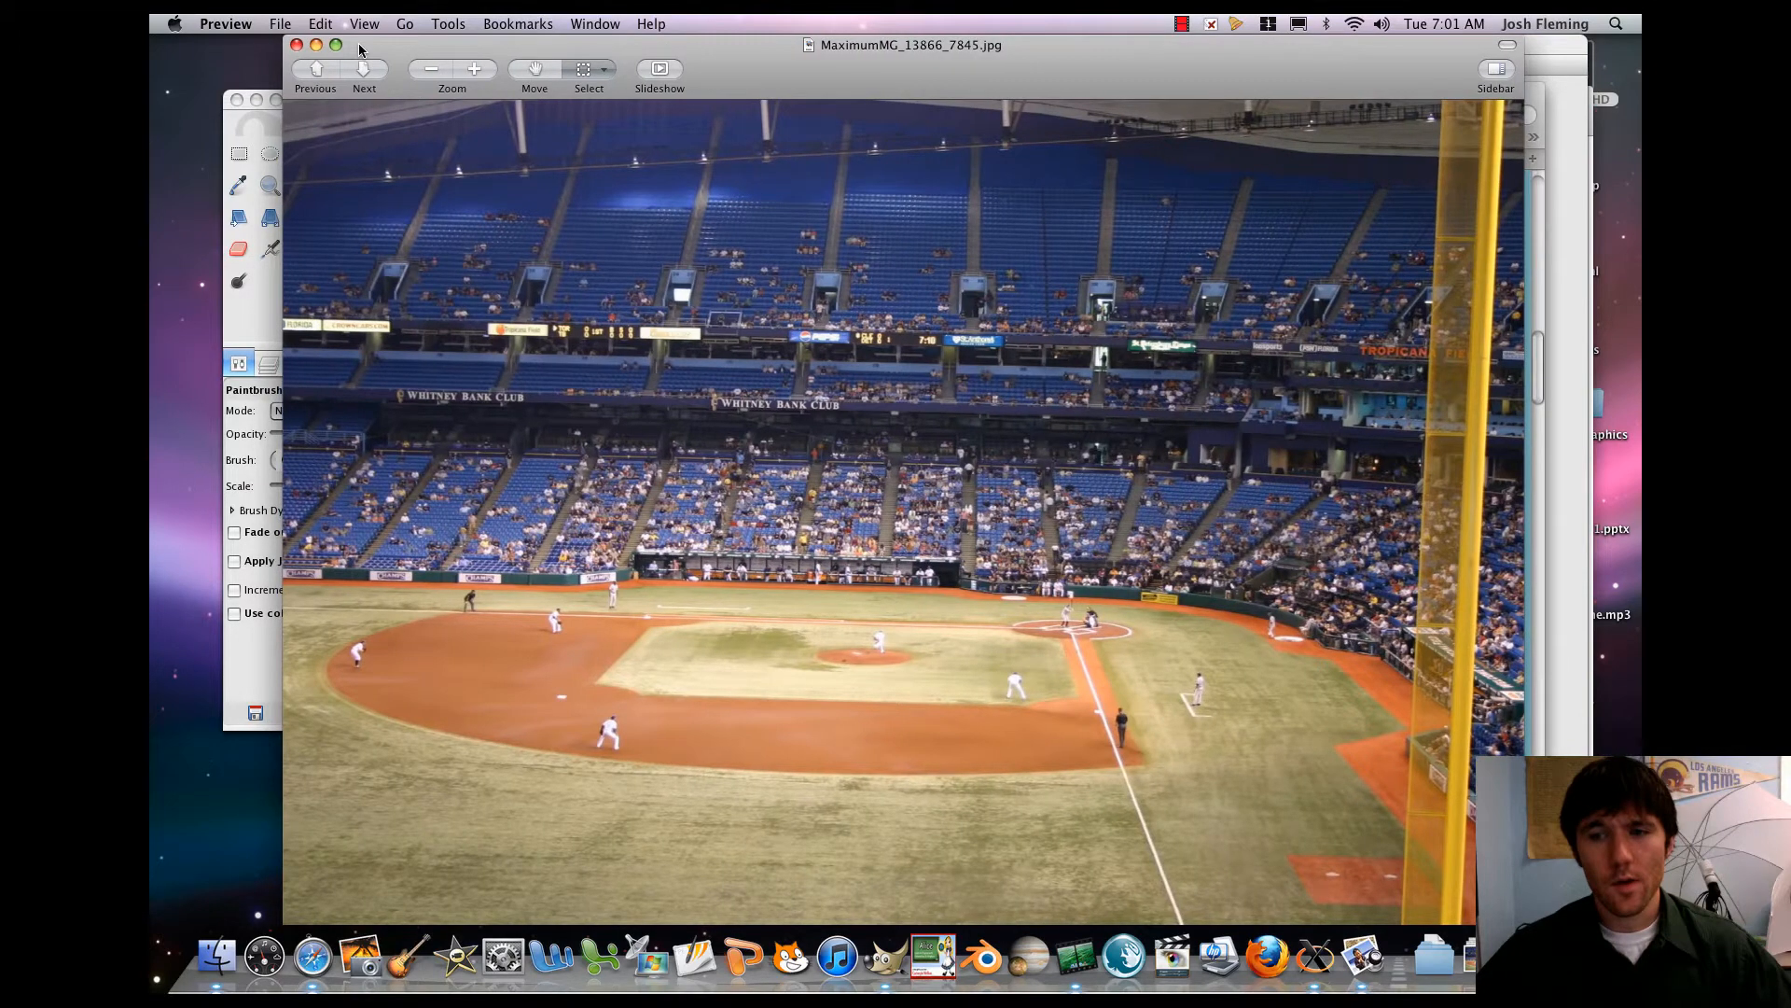
left_click(296, 44)
- Reveal the desktop, open Macintosh HD and go to the home folder's Downloads to locate MaximumMG_13866_7845.jpg
key("F11")
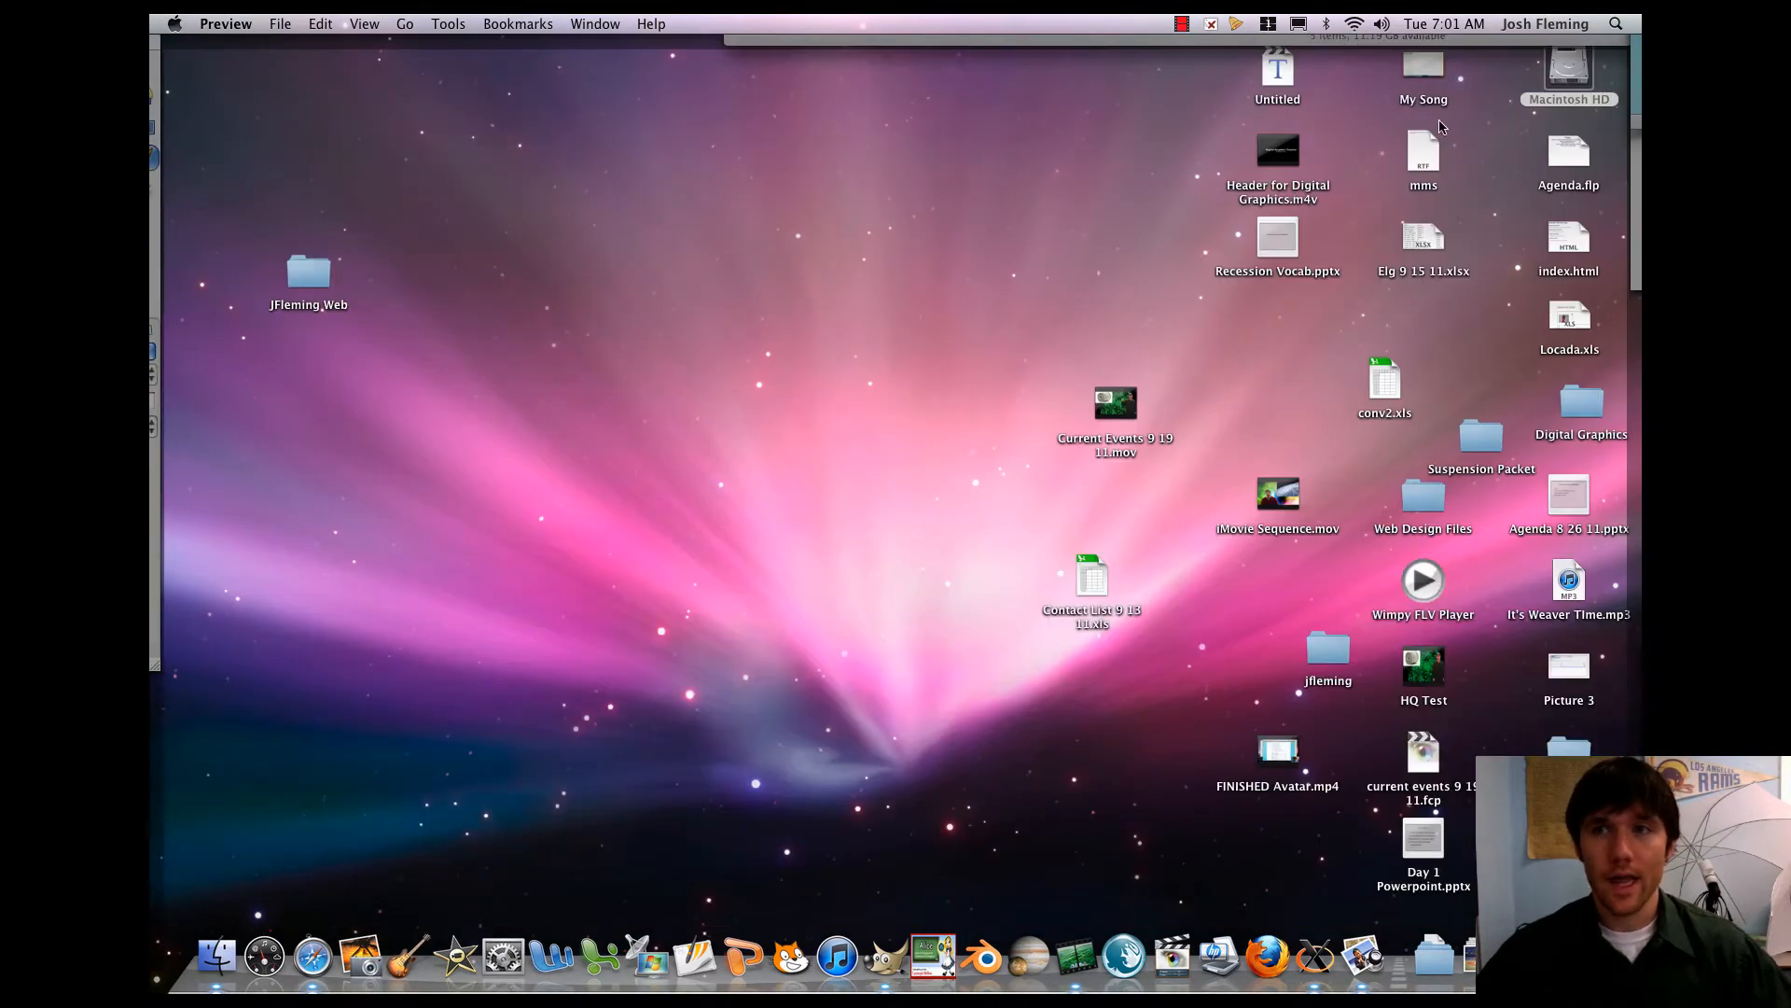
key("F11")
key("F11")
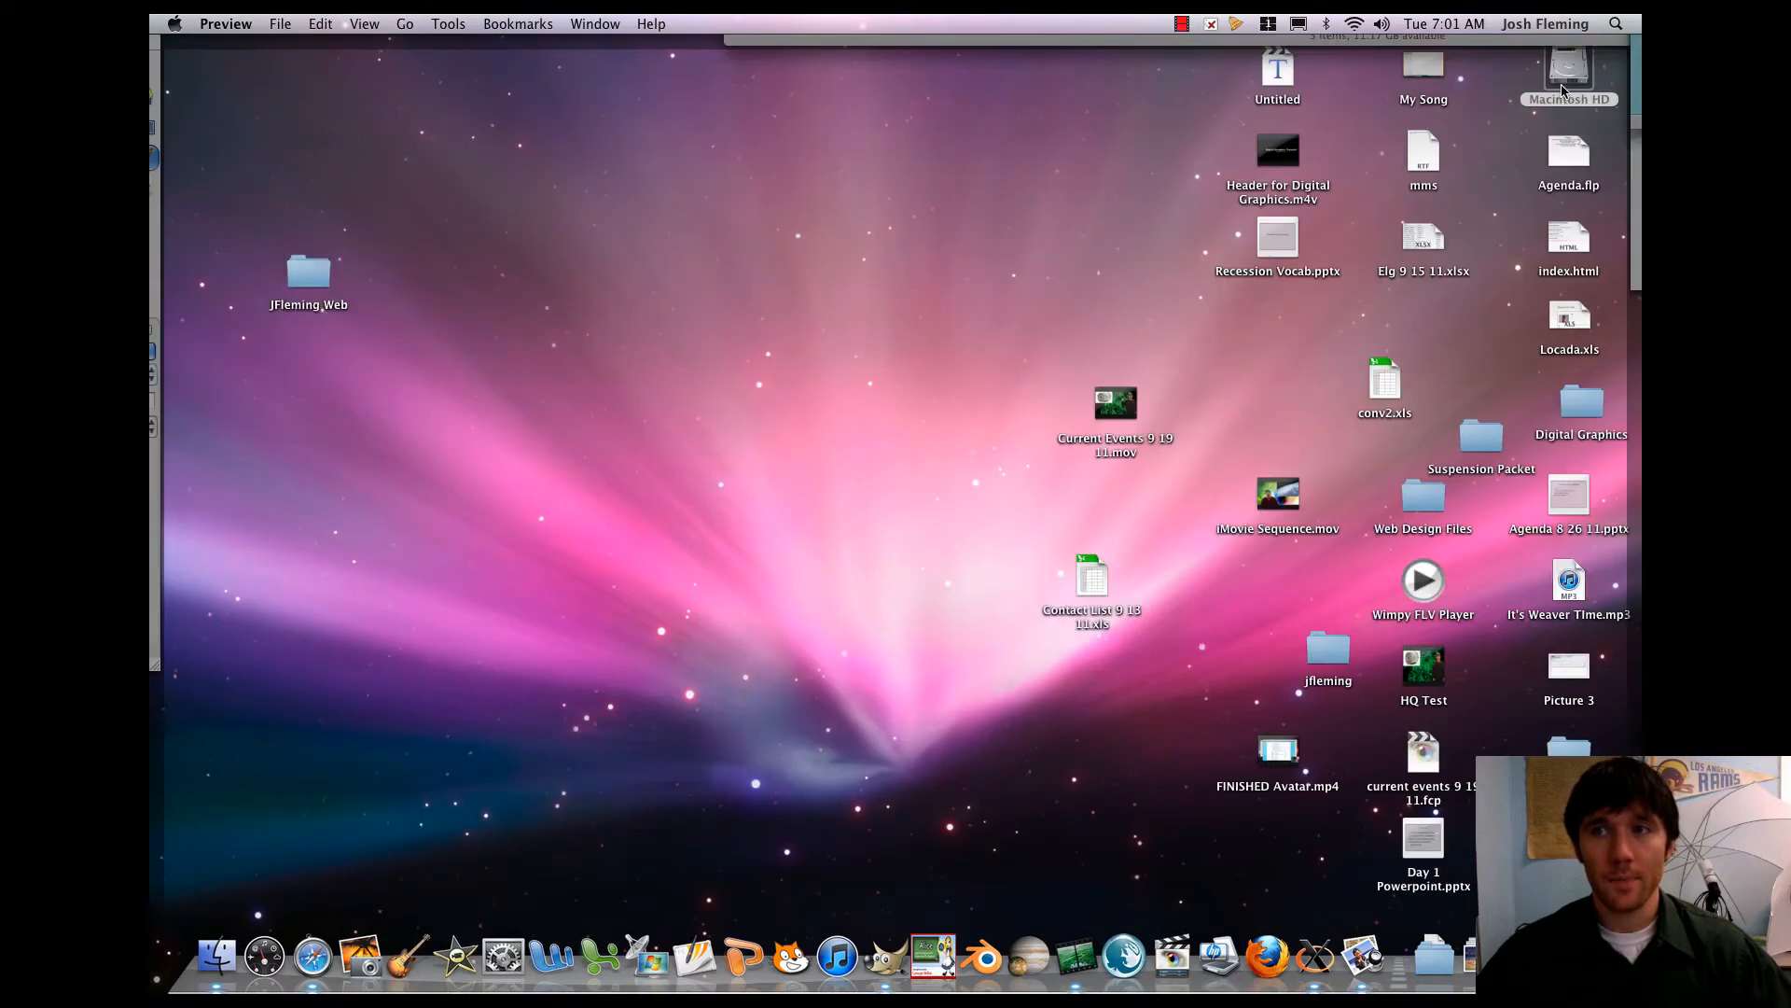
double_click(1565, 82)
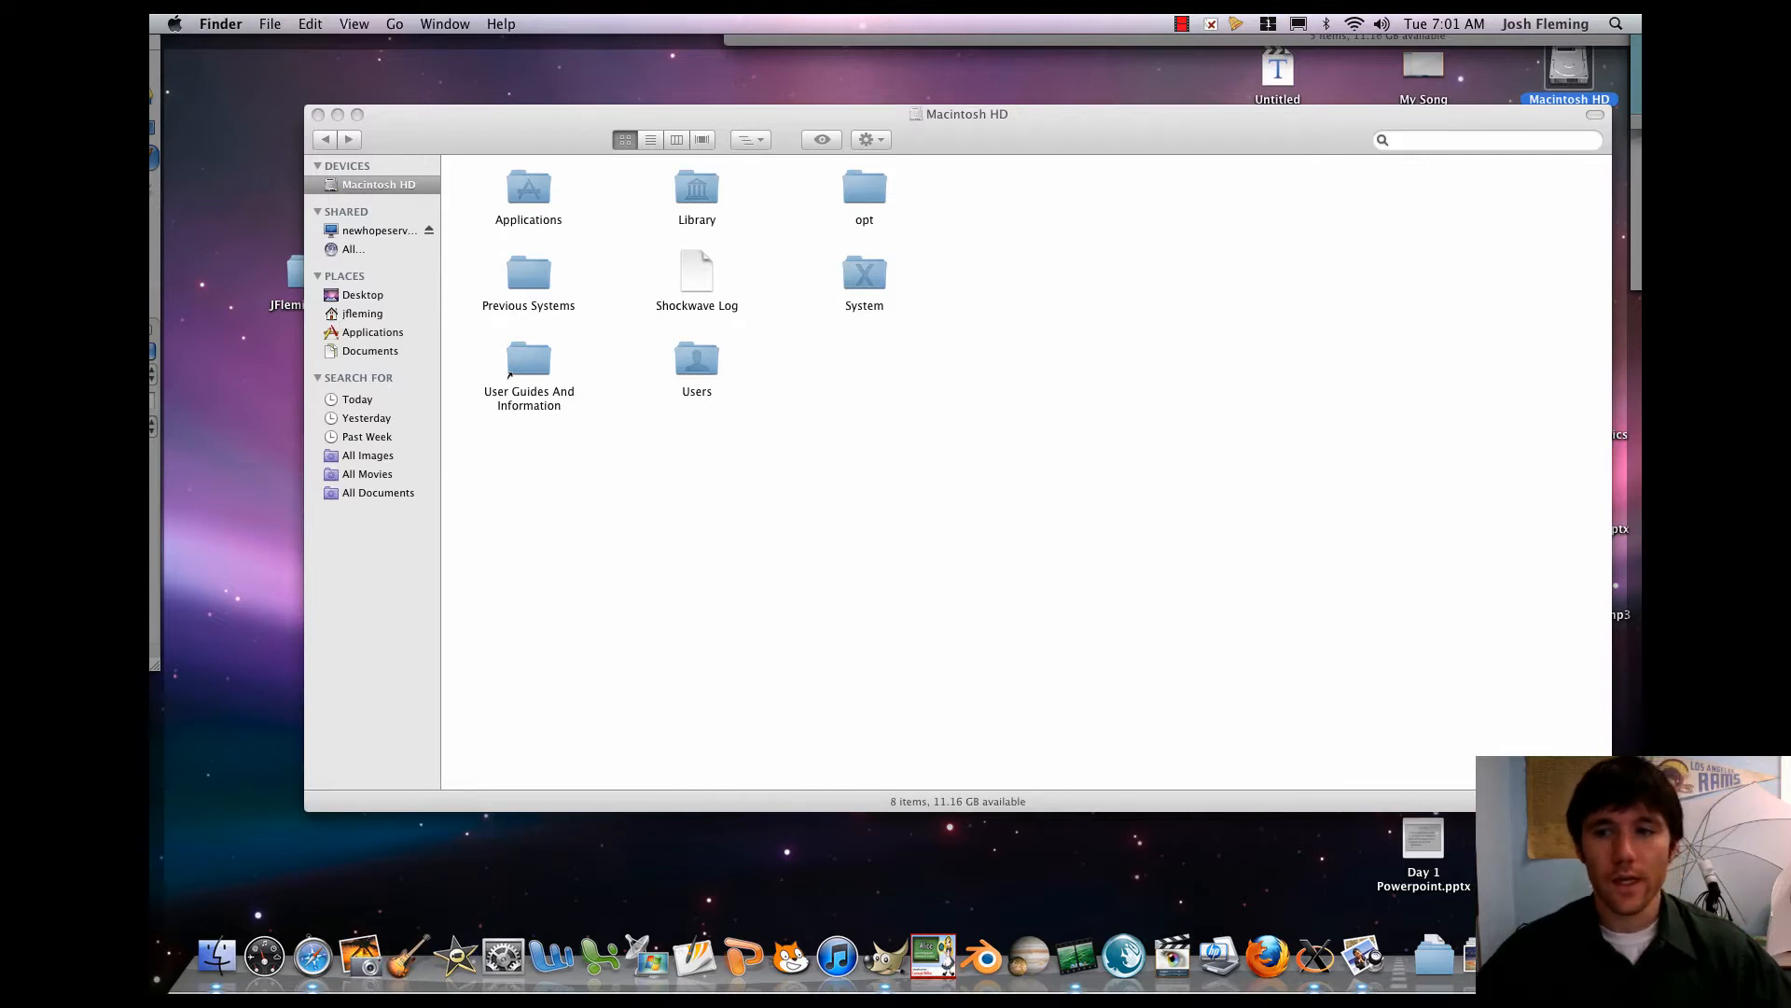
left_click_drag(1606, 806, 1118, 879)
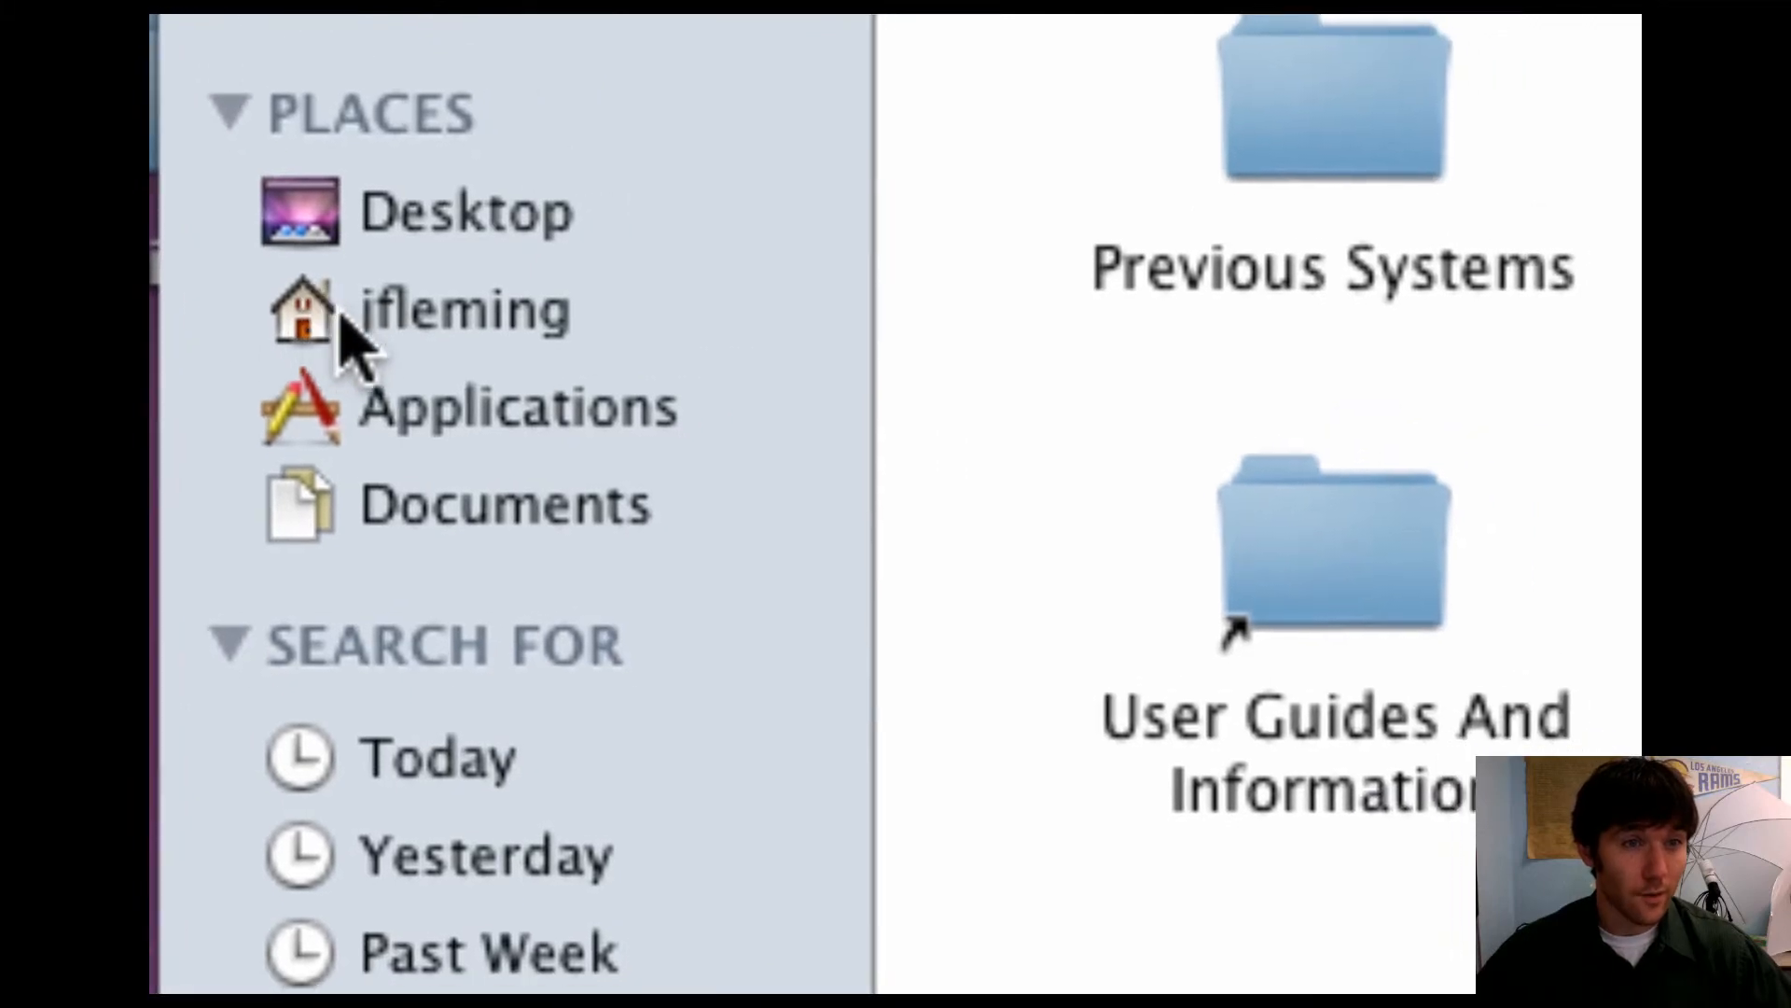
left_click(340, 317)
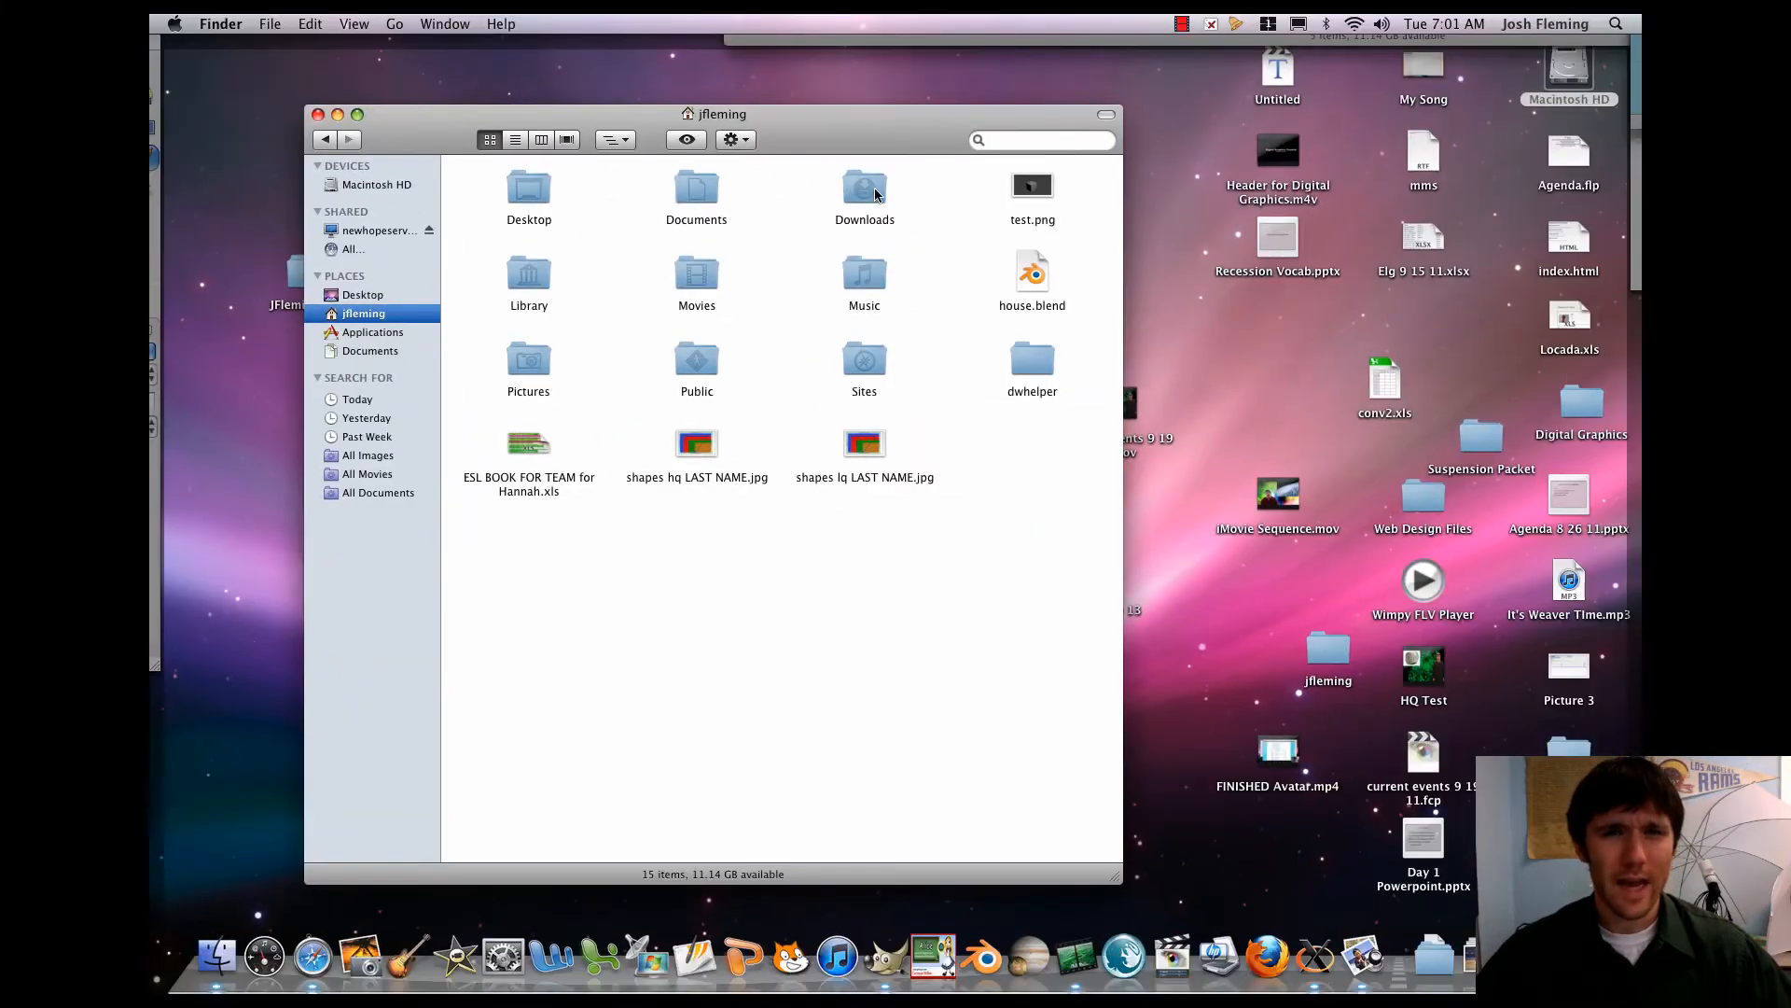
double_click(875, 193)
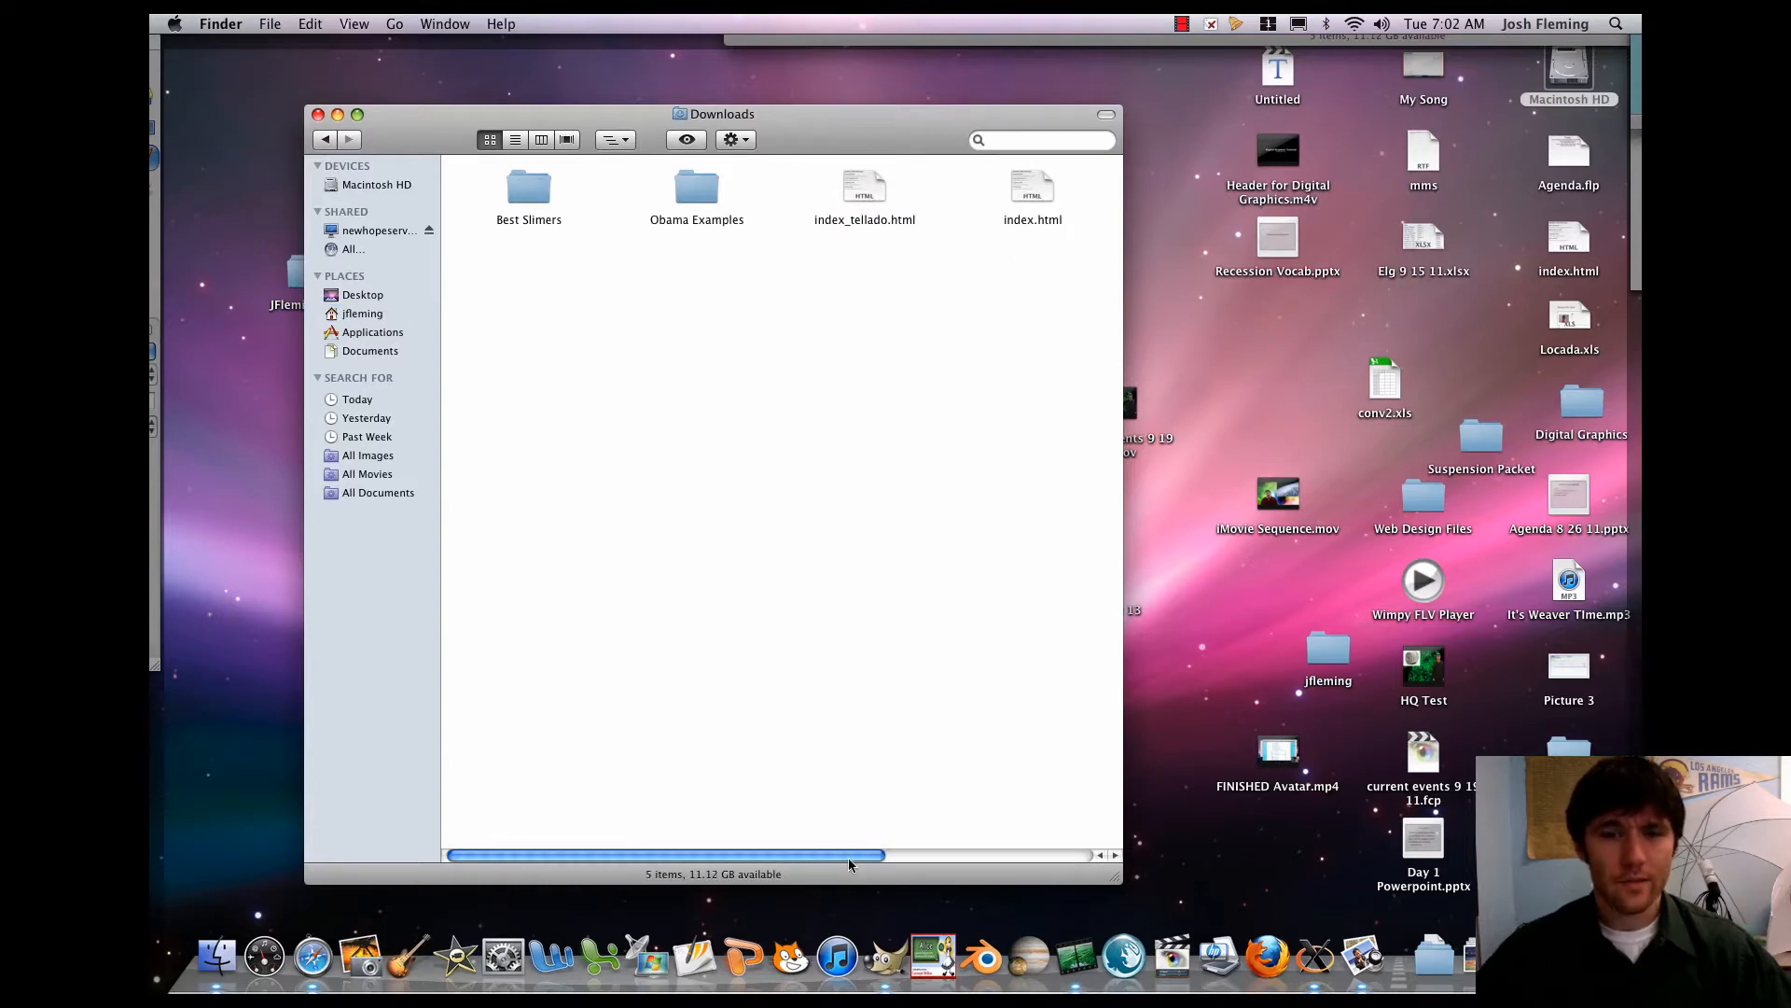
left_click_drag(850, 865, 1110, 849)
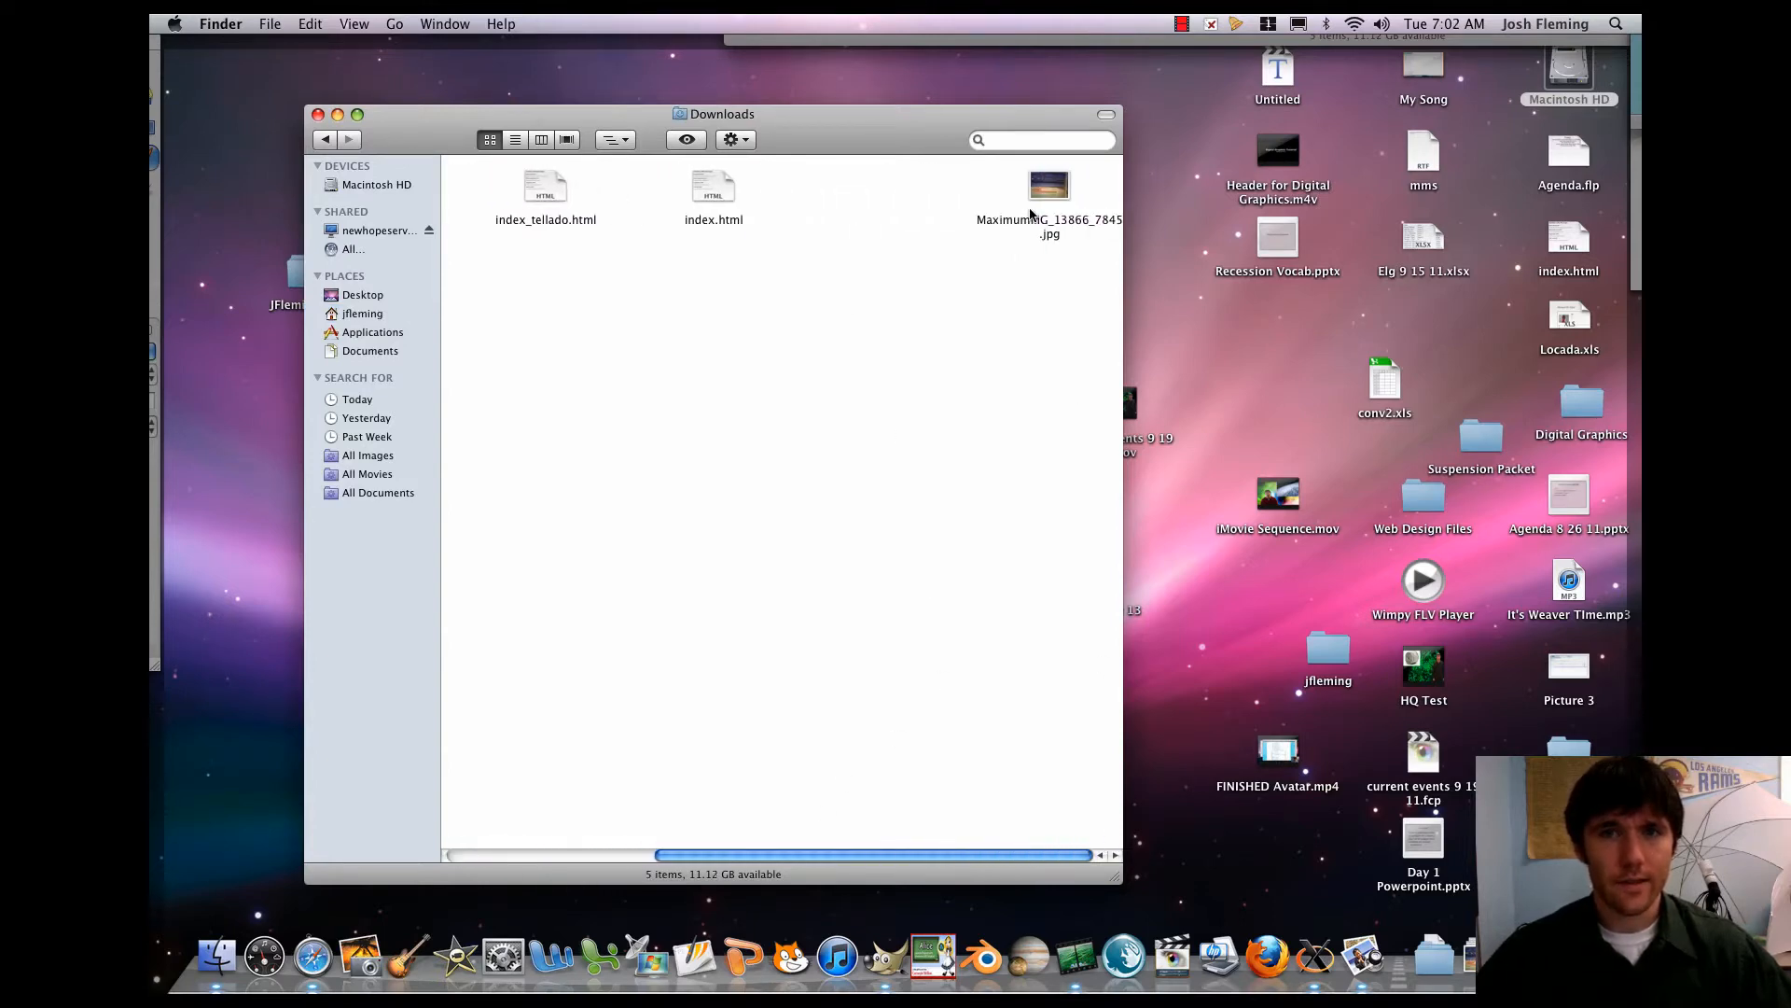
left_click_drag(1032, 214, 759, 393)
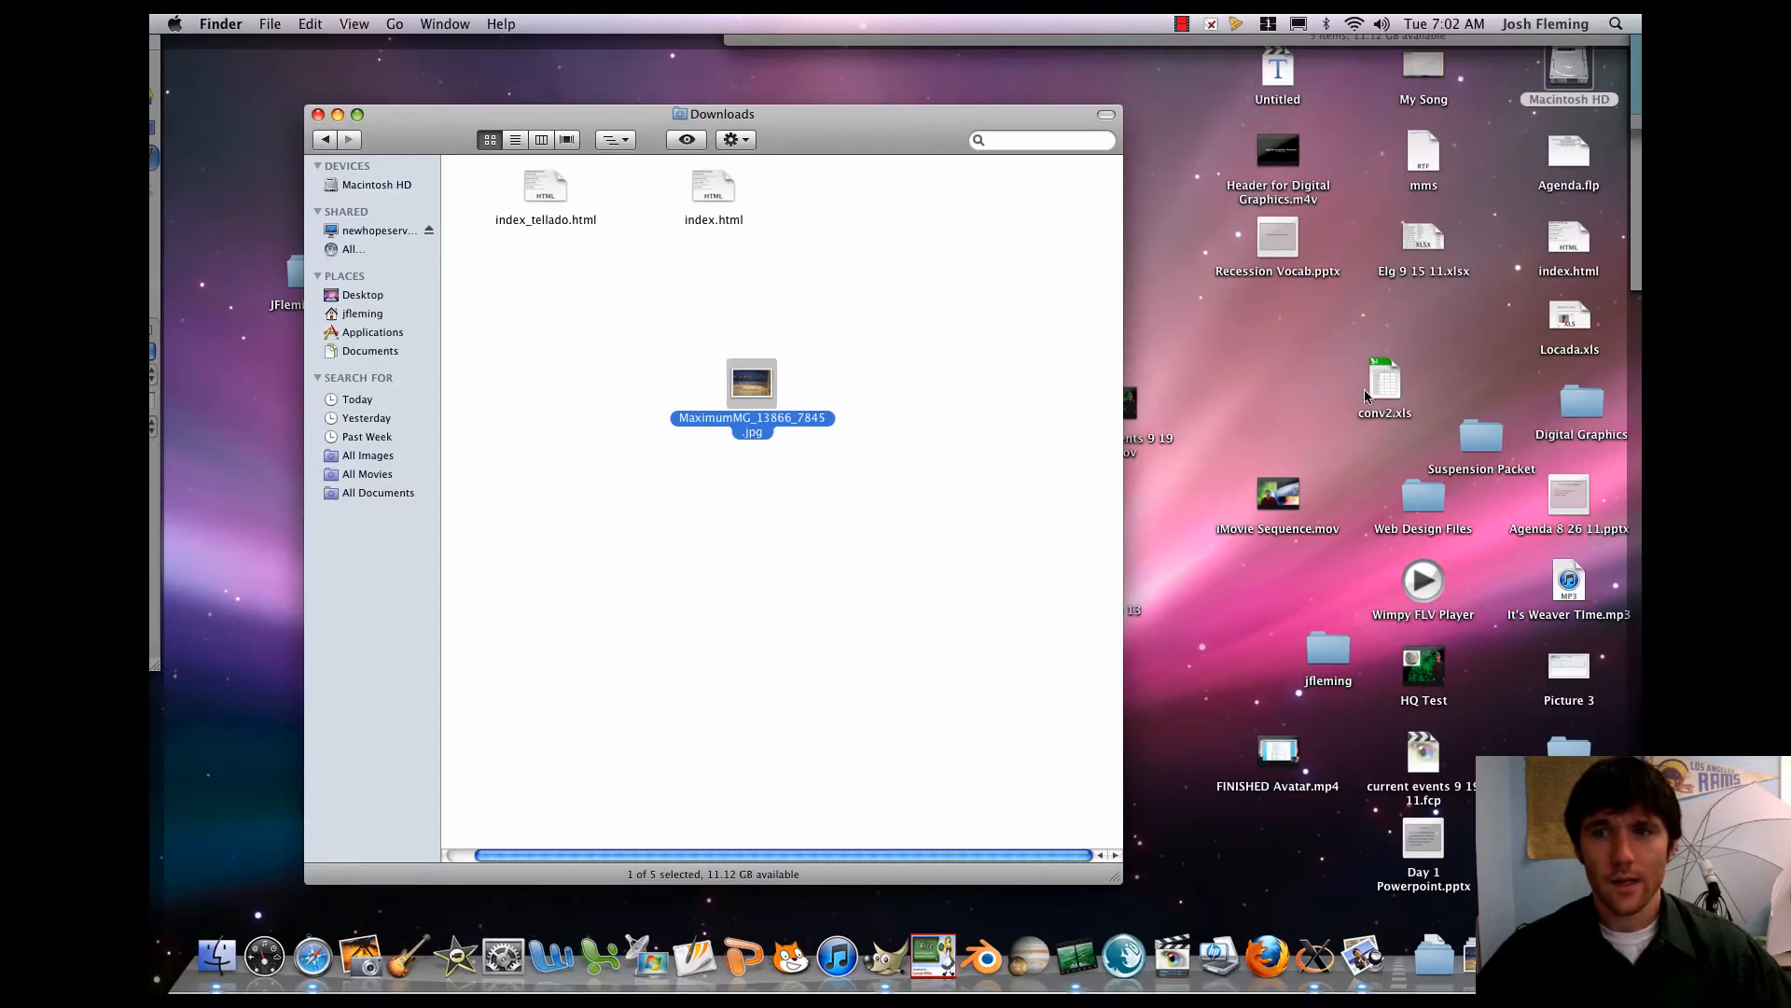
- Open the personal folder on the desktop and move MaximumMG_13866_7845.jpg from Downloads into it
left_click(1343, 657)
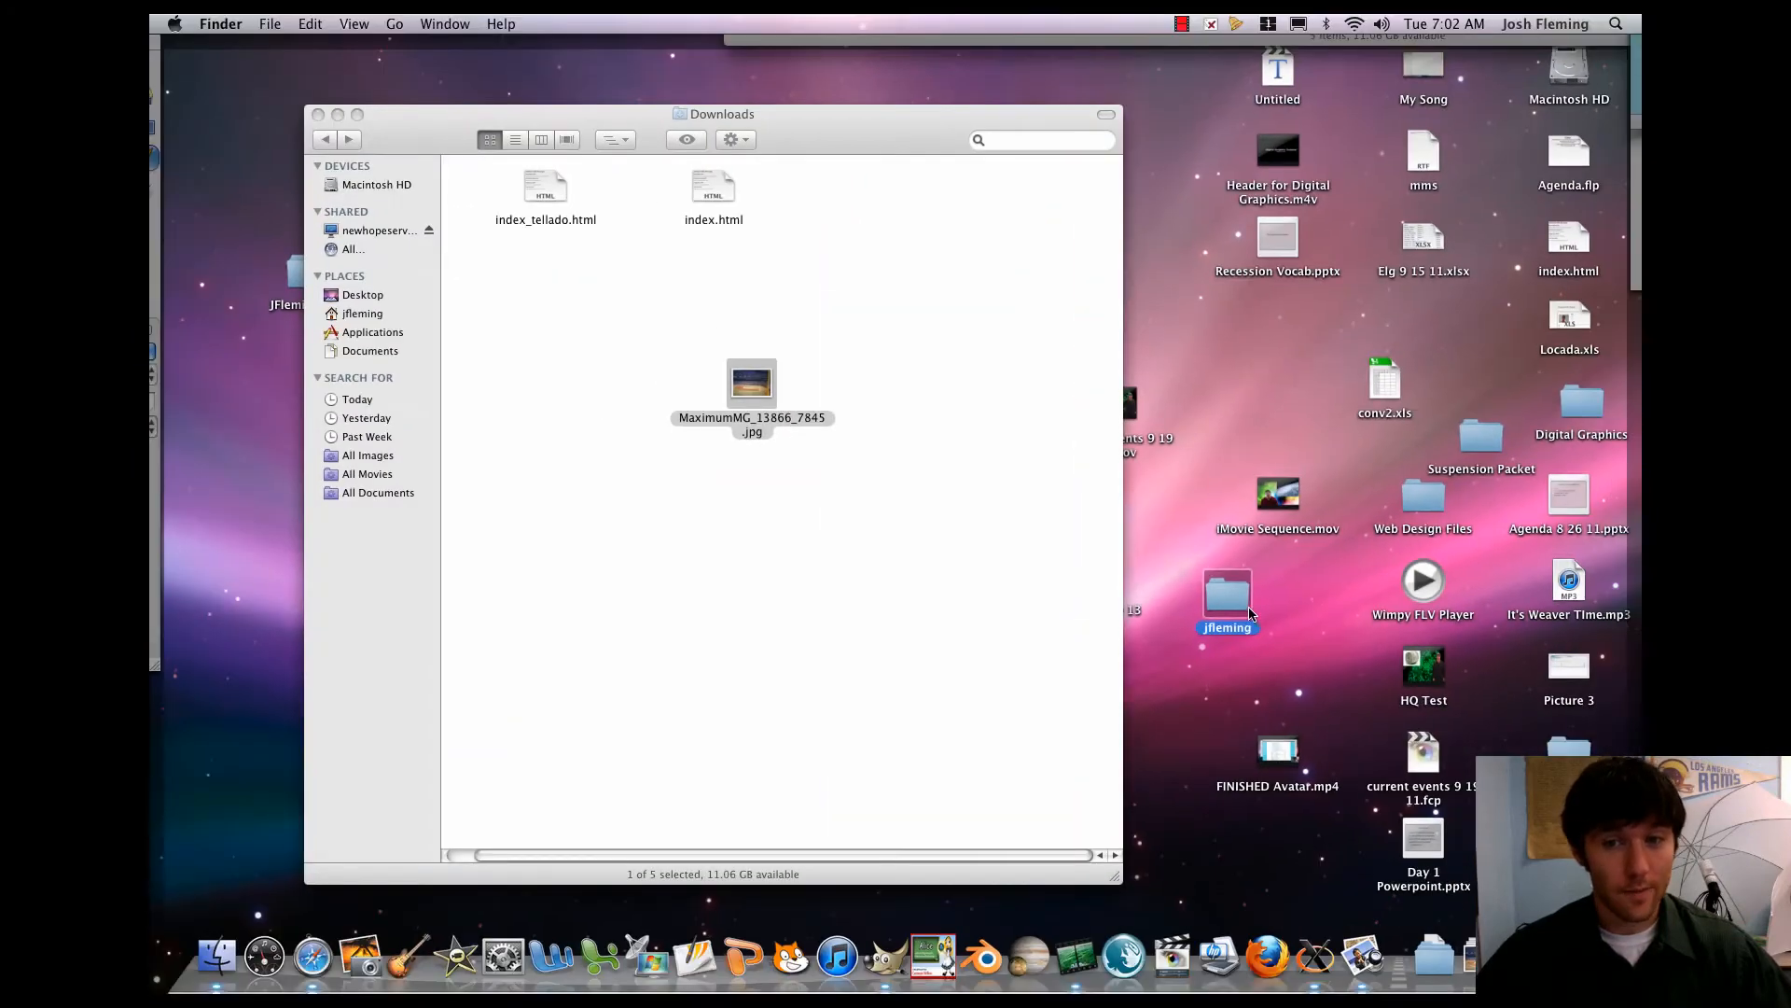
double_click(1237, 611)
left_click_drag(874, 161, 1213, 199)
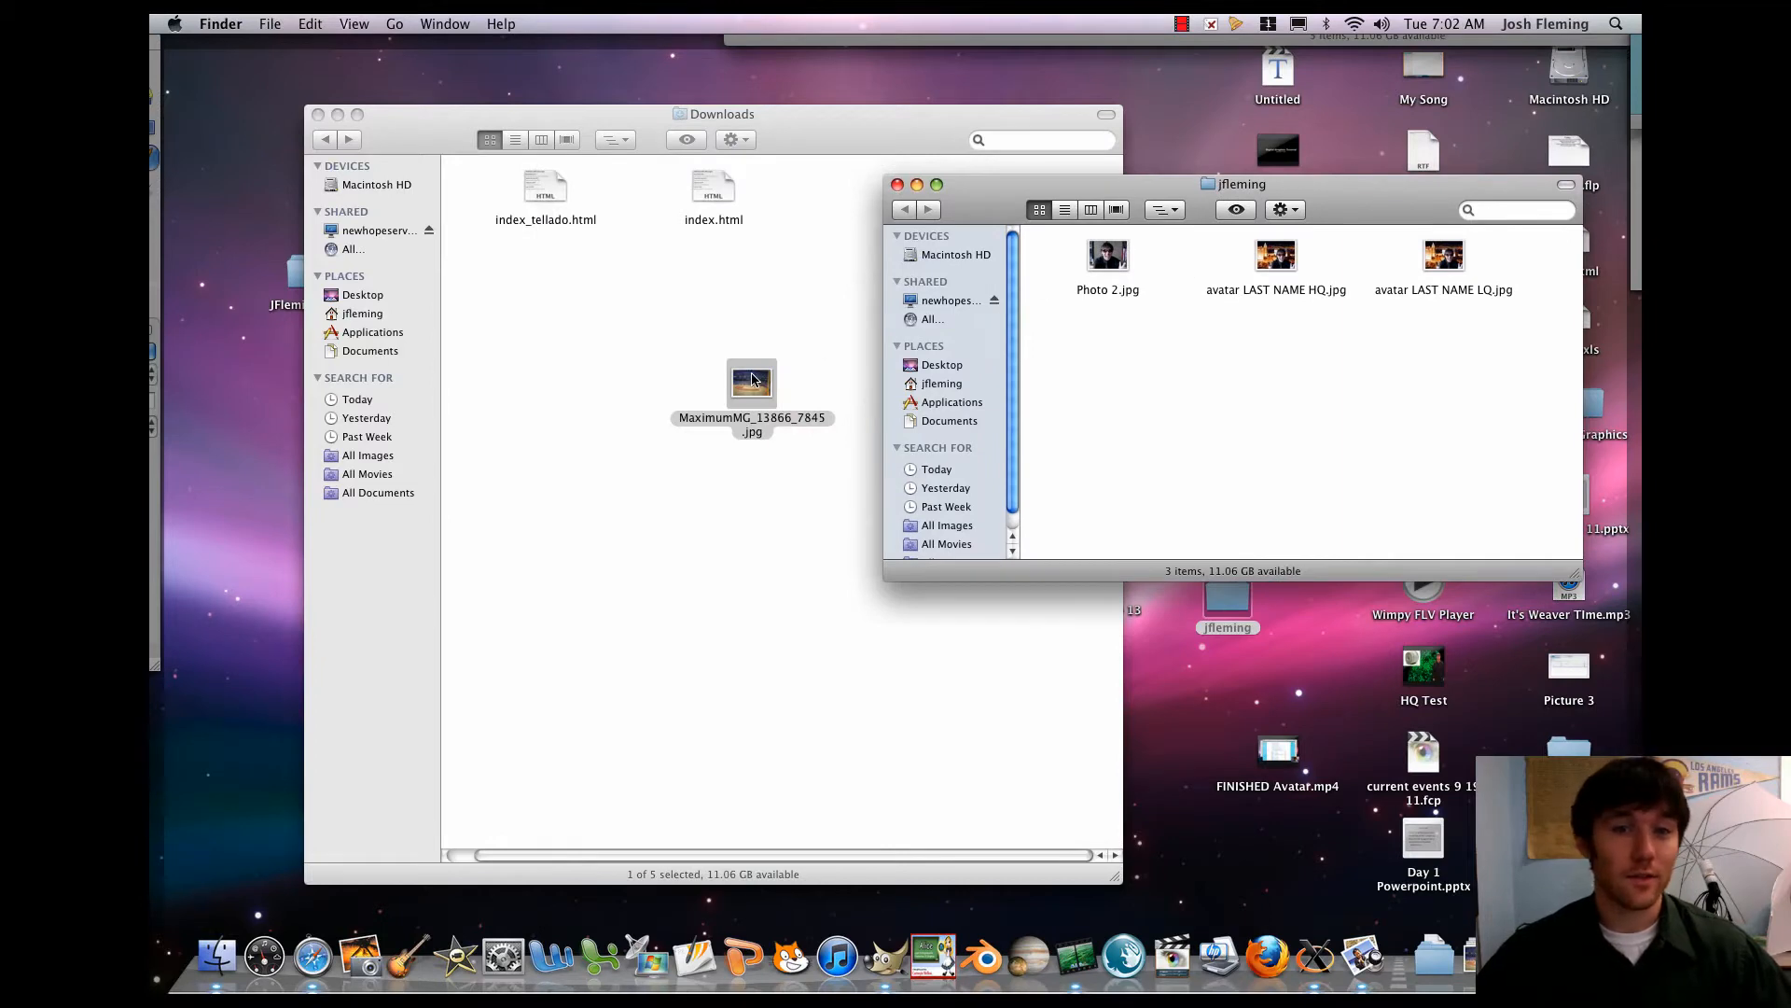
left_click_drag(752, 382, 1224, 395)
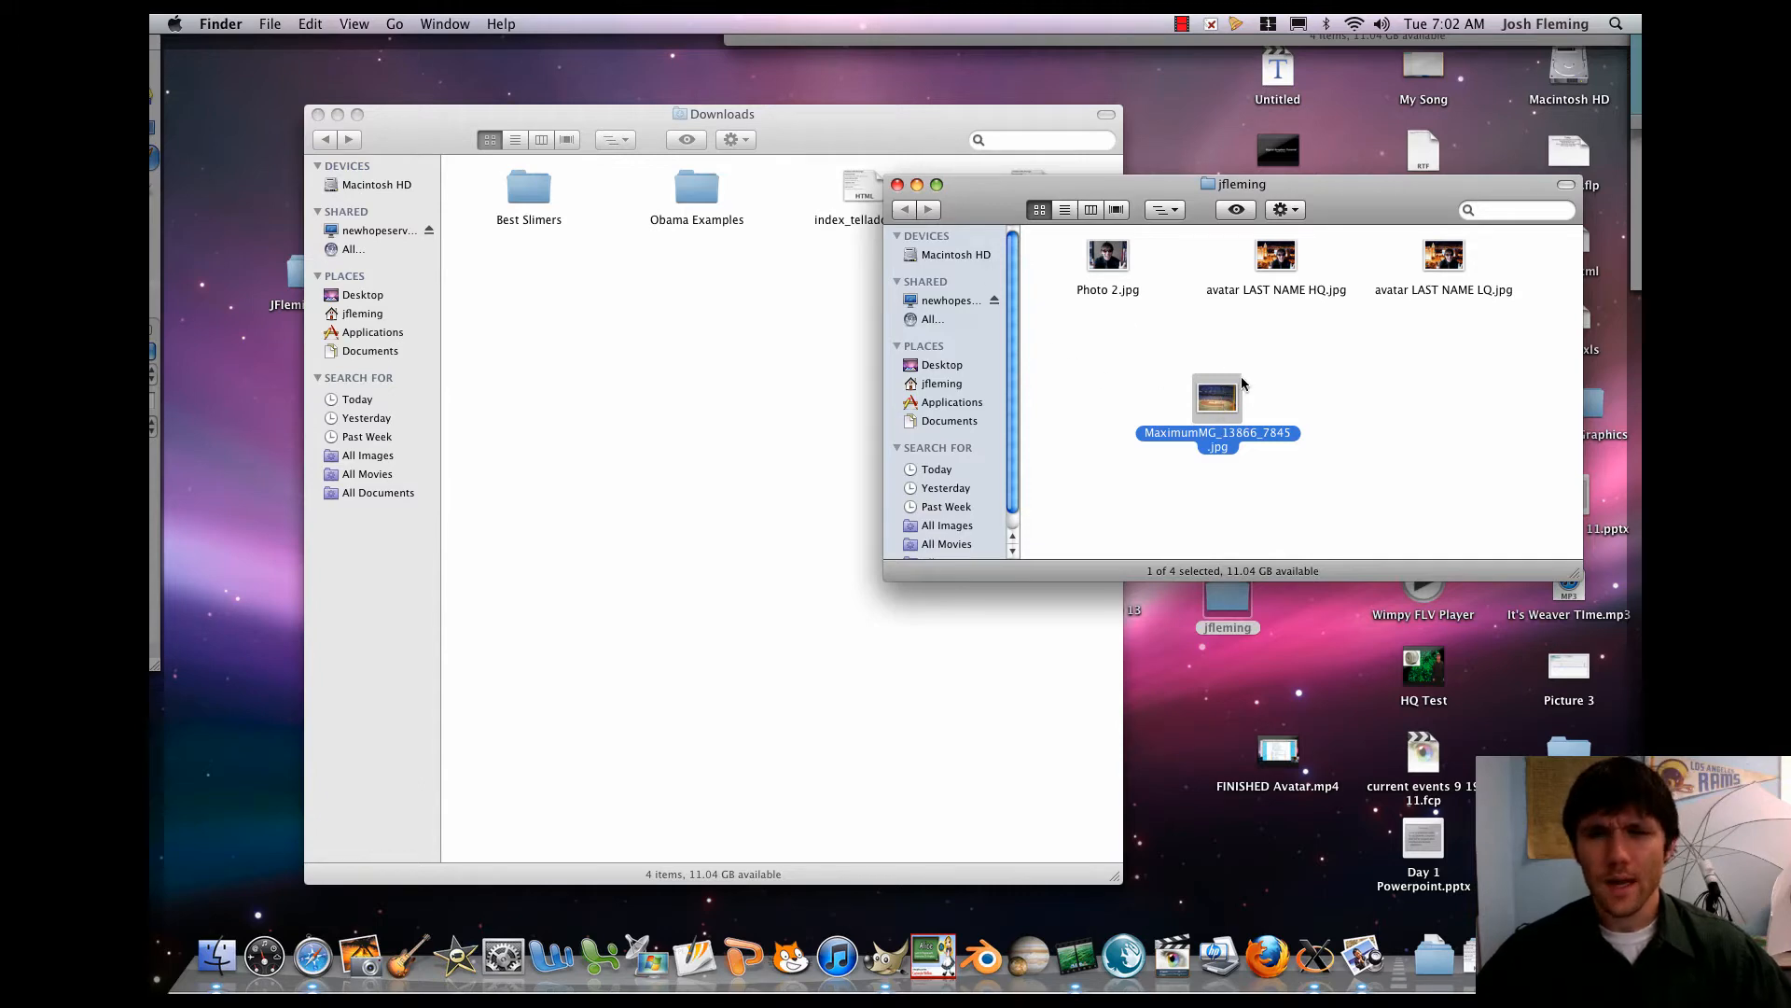
- Open MaximumMG_13866_7845.jpg from the personal folder with Gimp
right_click(1215, 401)
left_click(1144, 406)
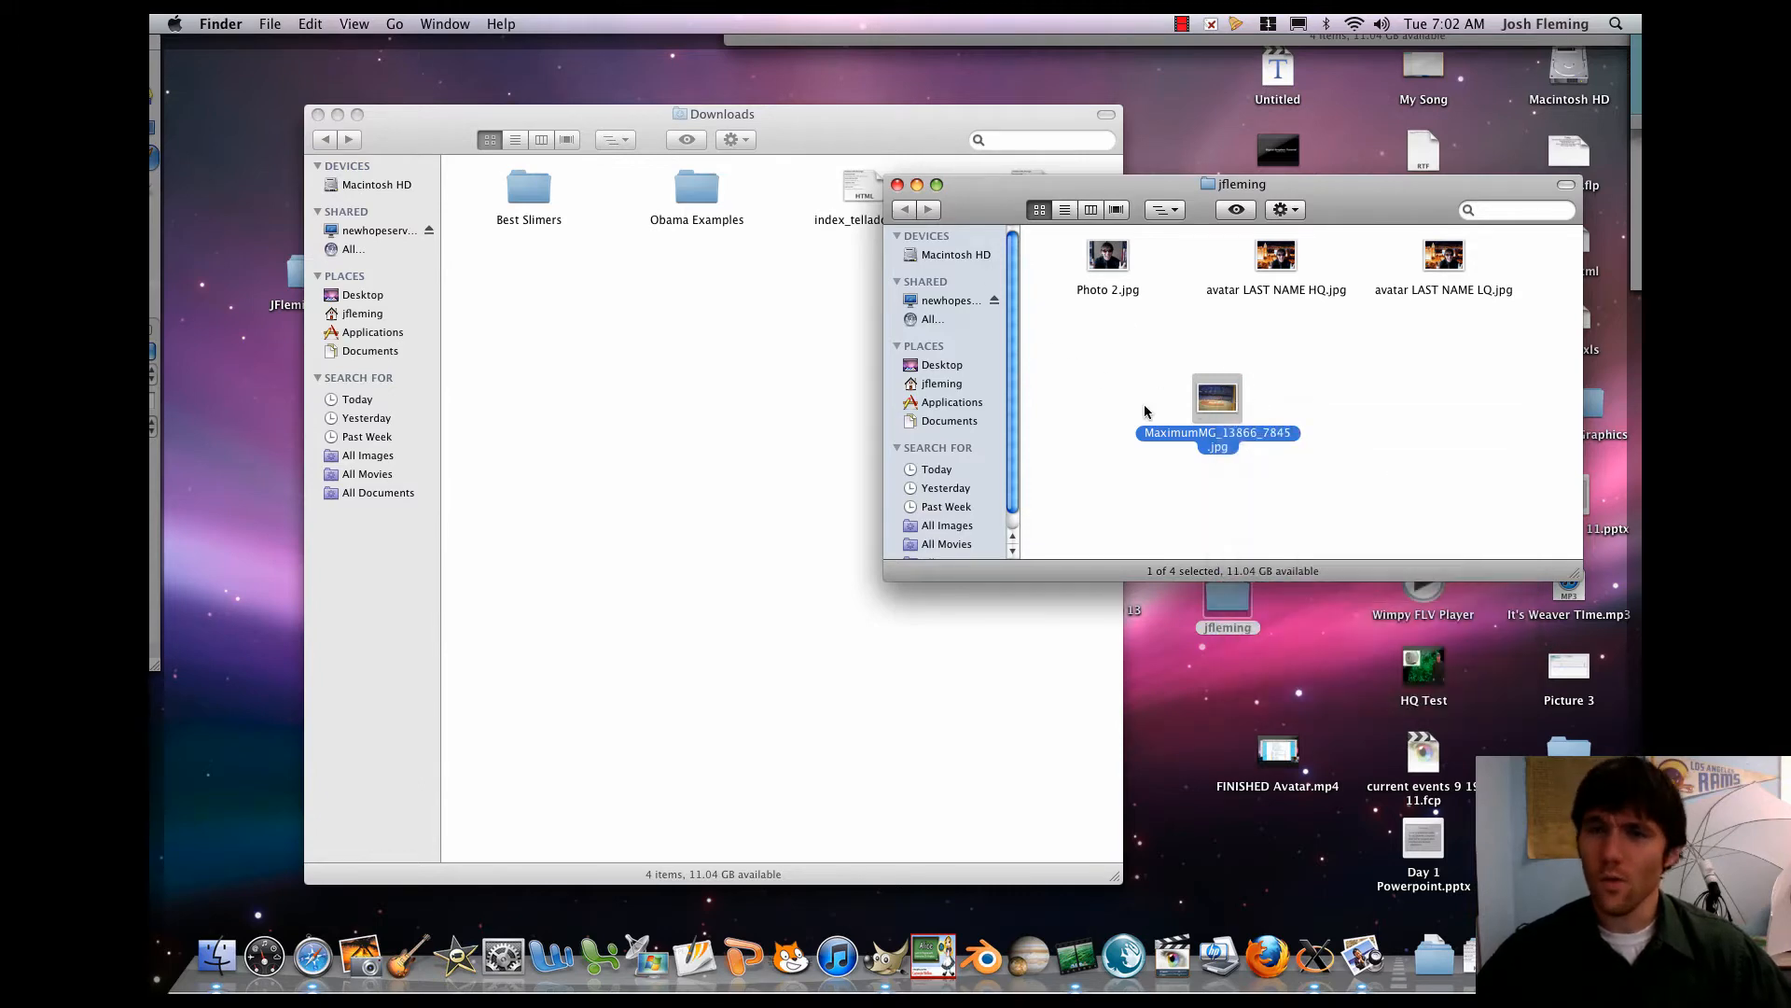
right_click(1213, 404)
mouse_move(1246, 433)
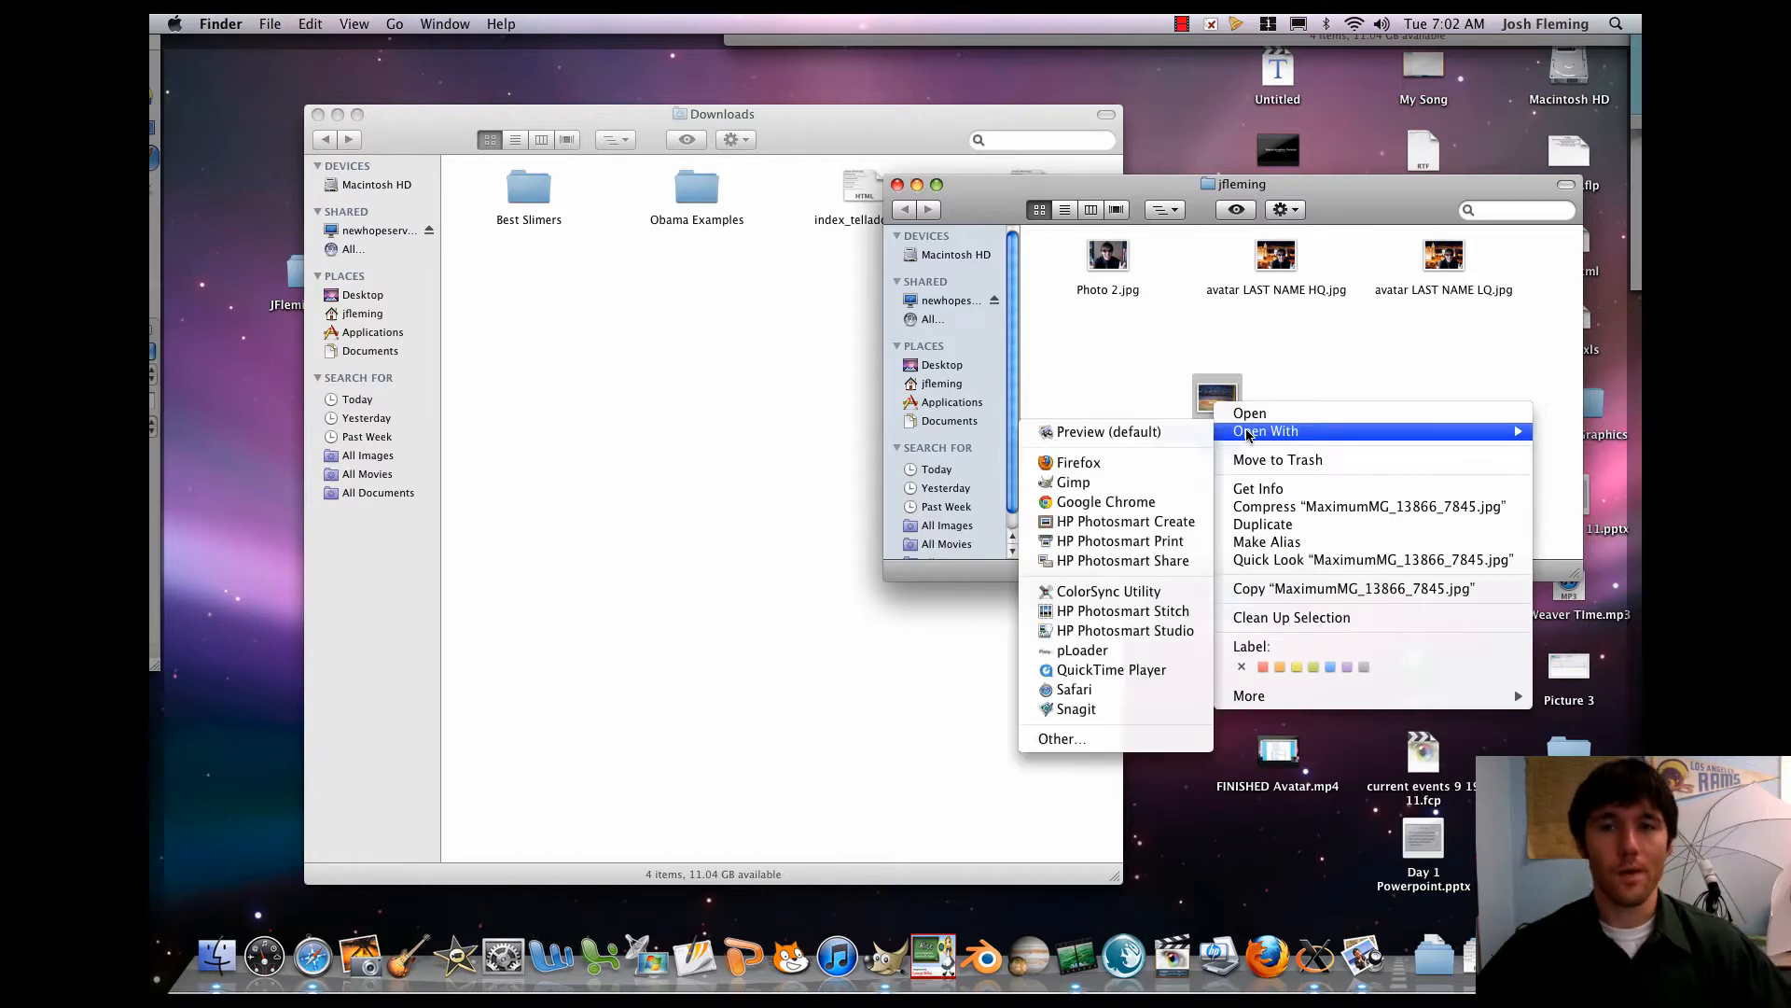
left_click(1118, 482)
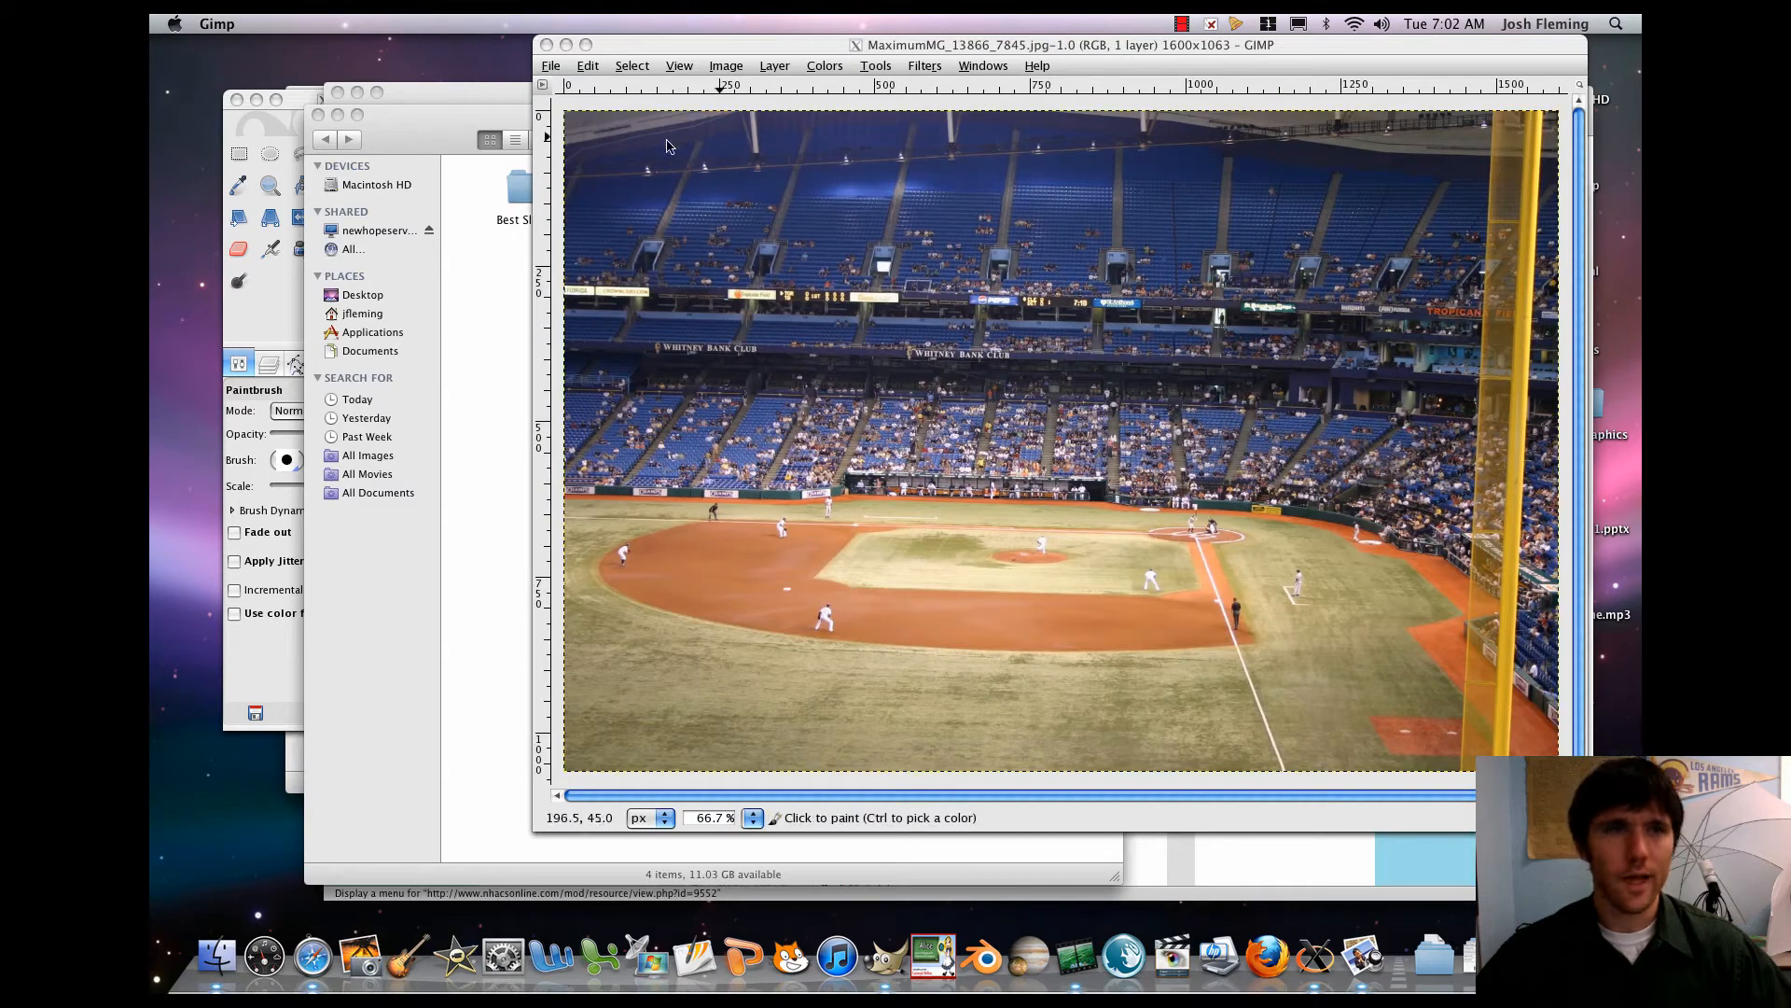
- Arrange the stadium image window beside the Toolbox and close the leftover folder window behind it
left_click(359, 123)
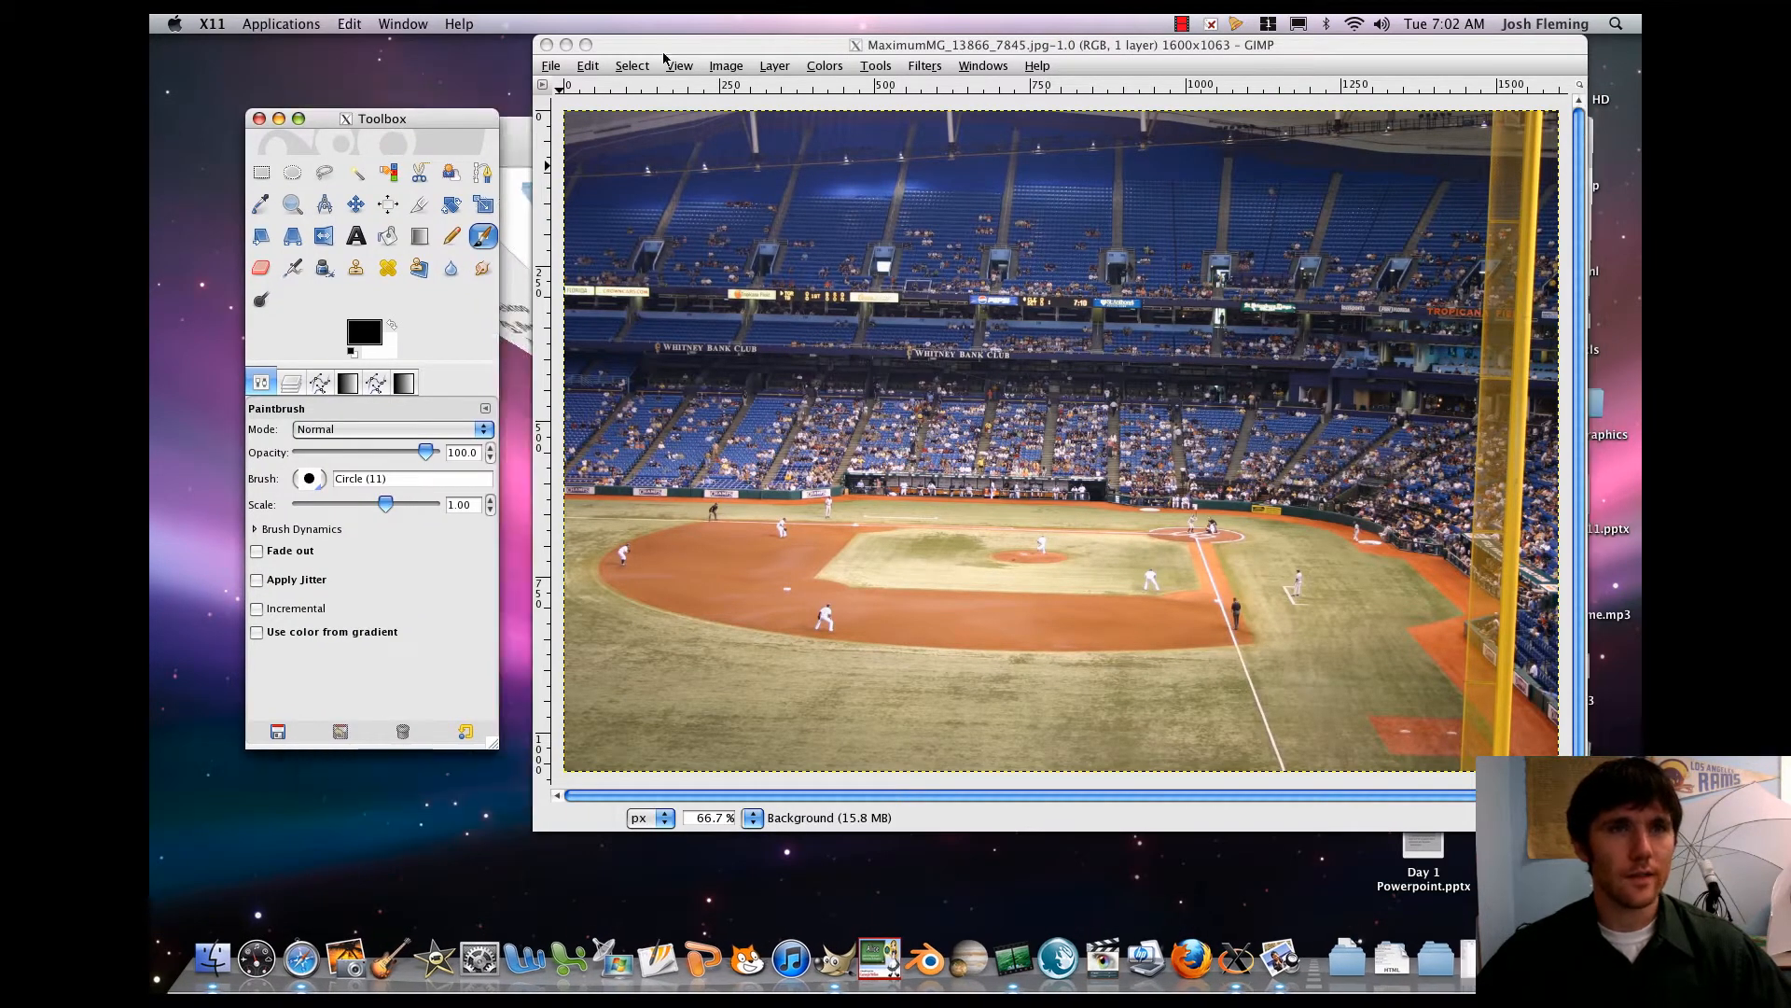
left_click_drag(664, 53, 594, 71)
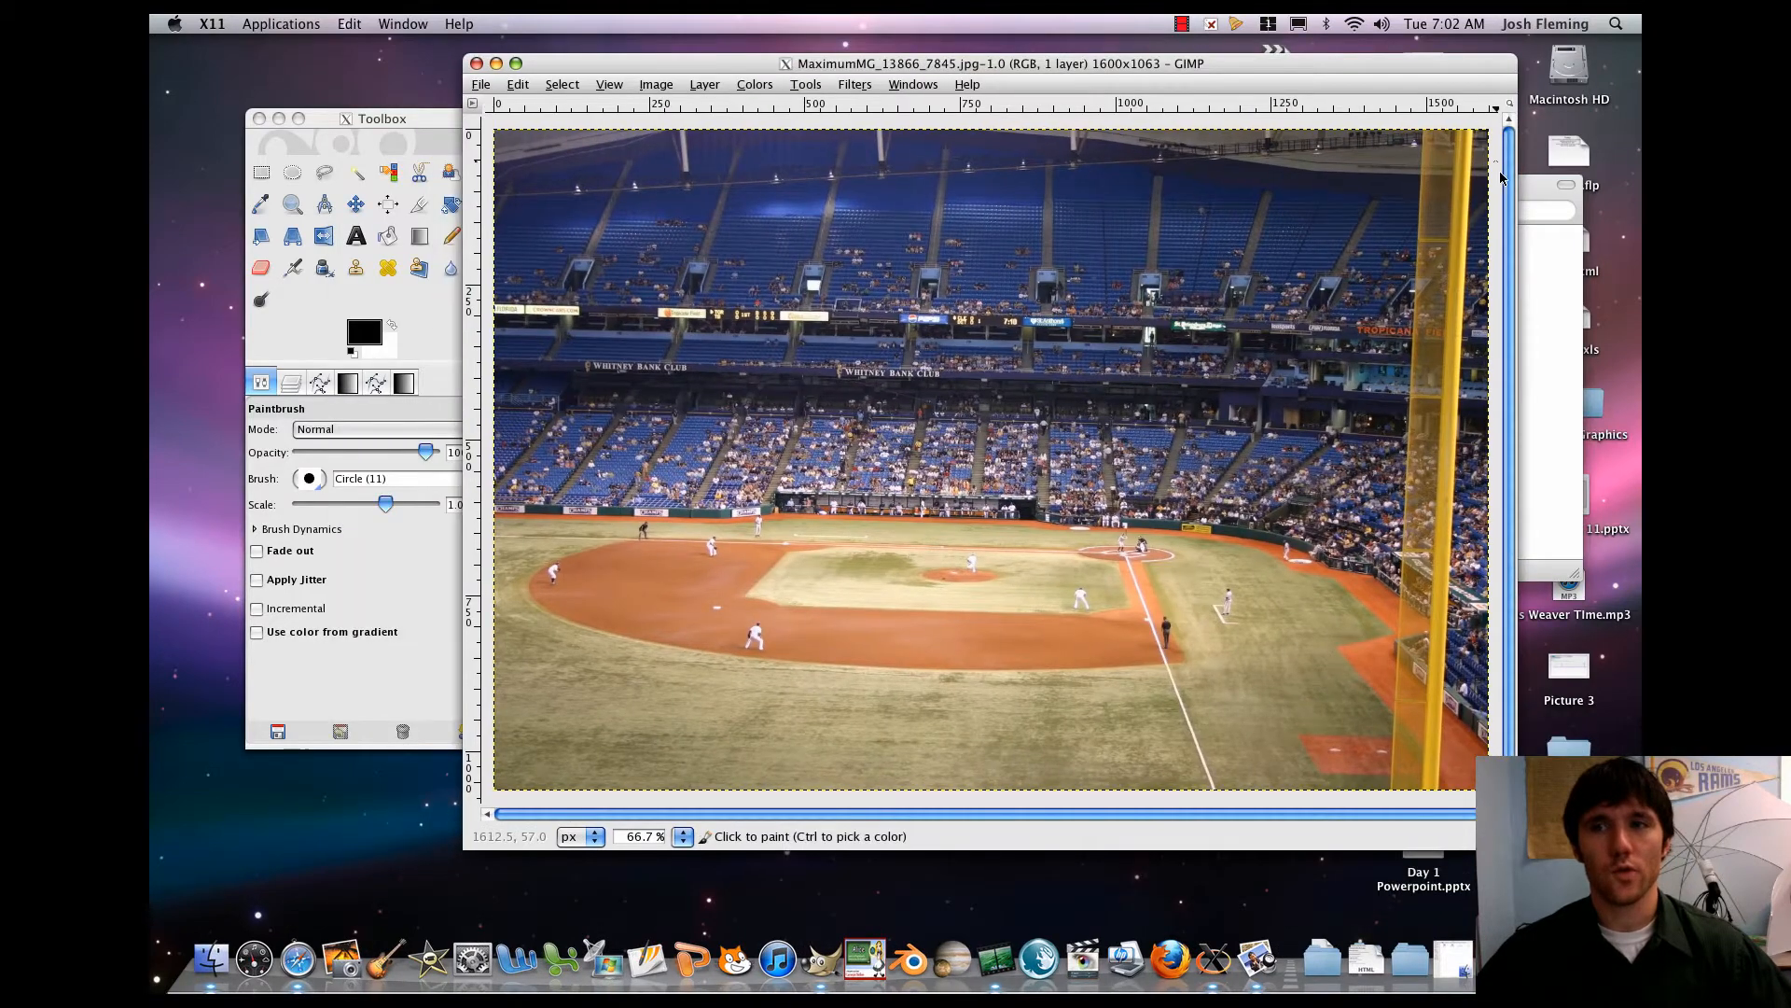
left_click(1522, 272)
left_click(897, 186)
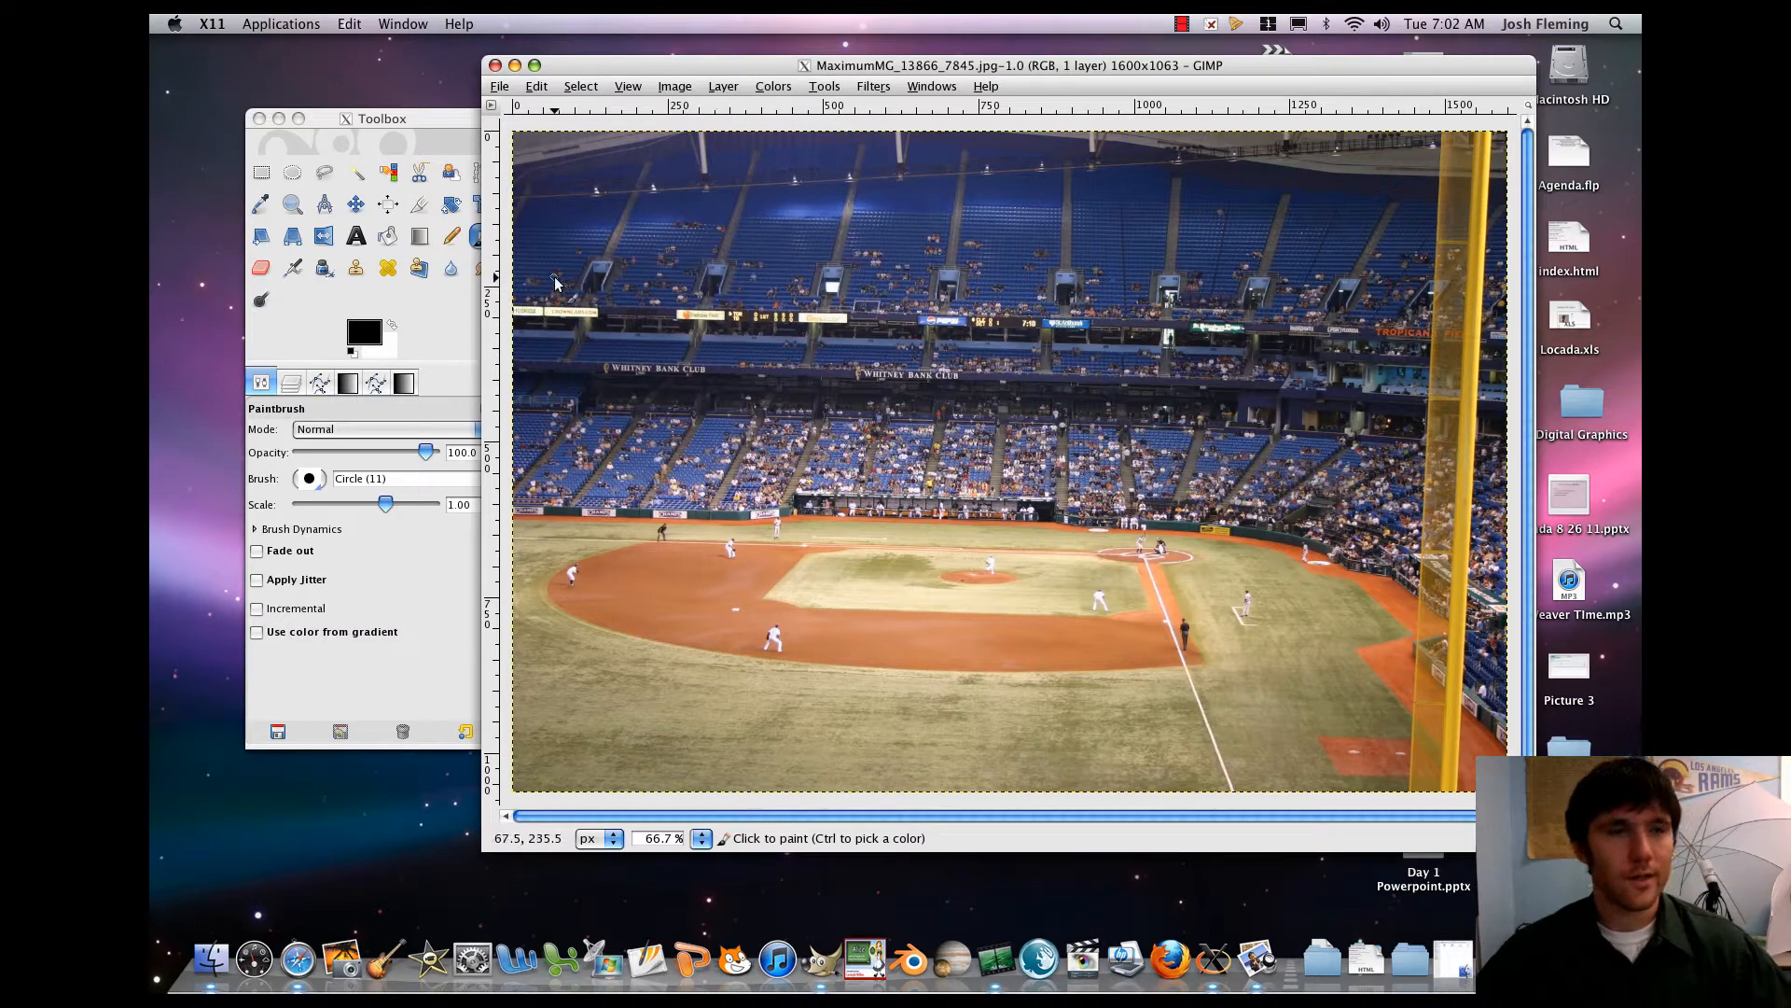
- Activate the Clone tool and return to the stadium image
left_click(392, 130)
left_click(357, 271)
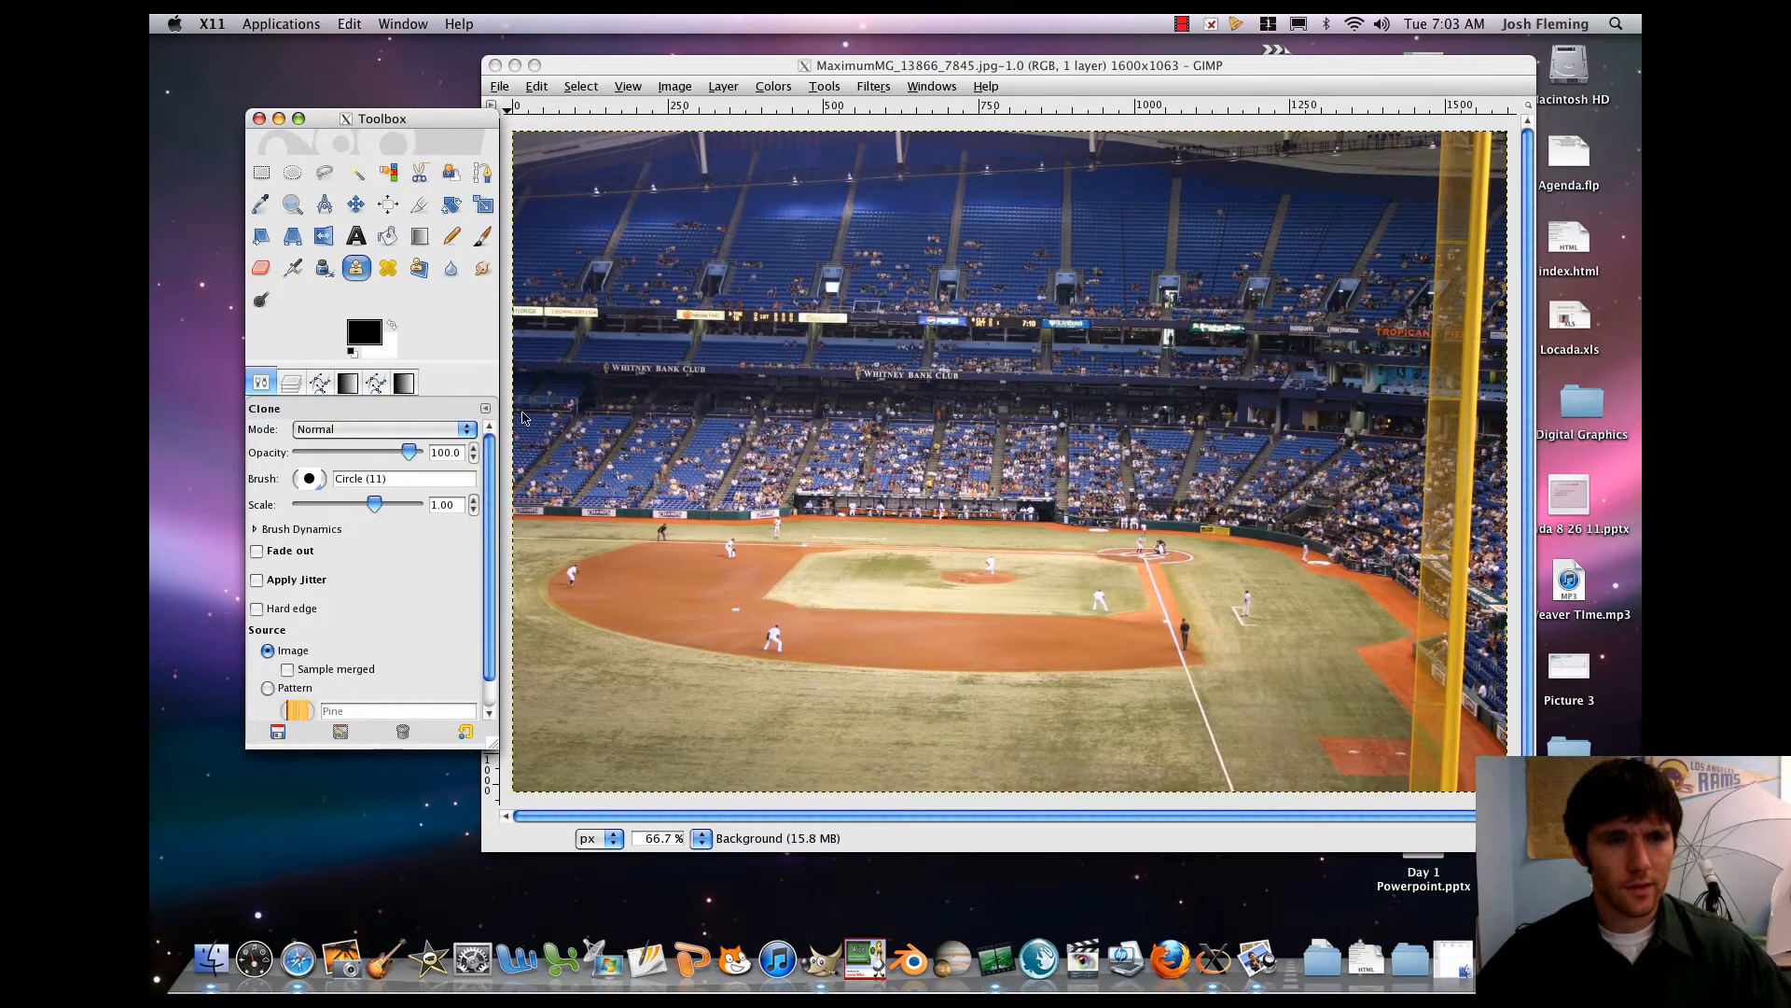
left_click(688, 263)
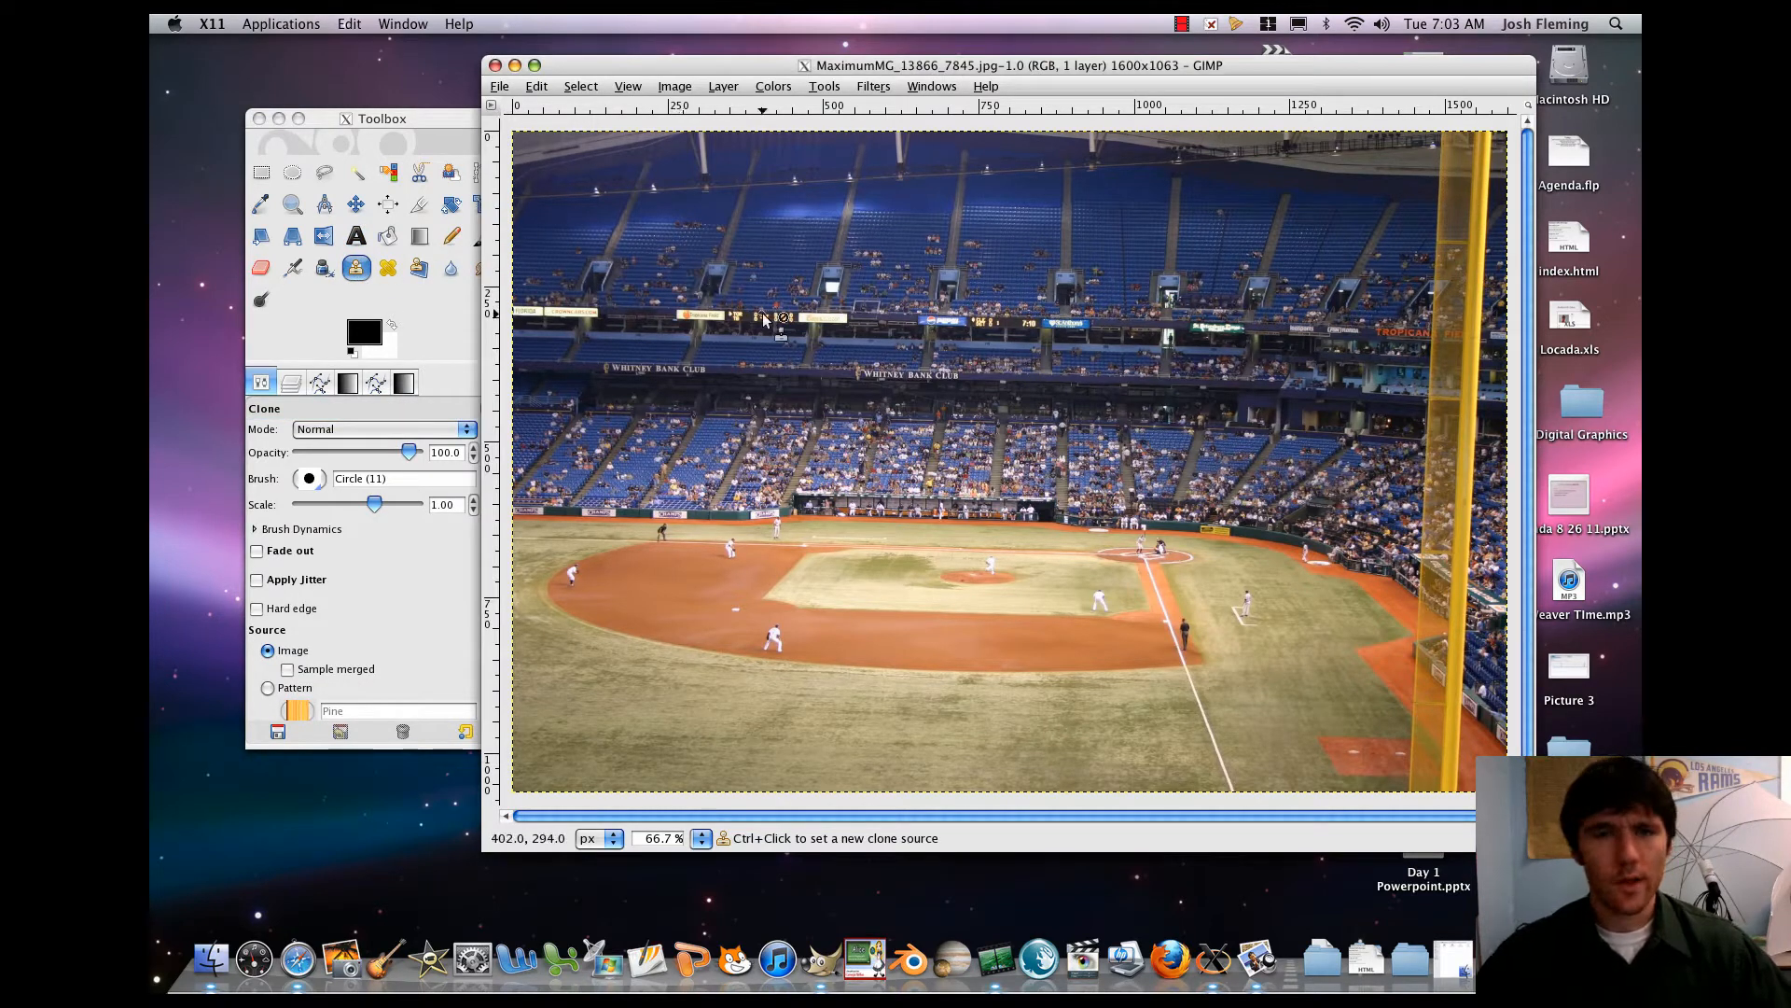
- Set the clone source on the leftmost spectator in the top row, above the Tropicana Field sign, at 300% zoom
scroll(763, 319, "up", 3)
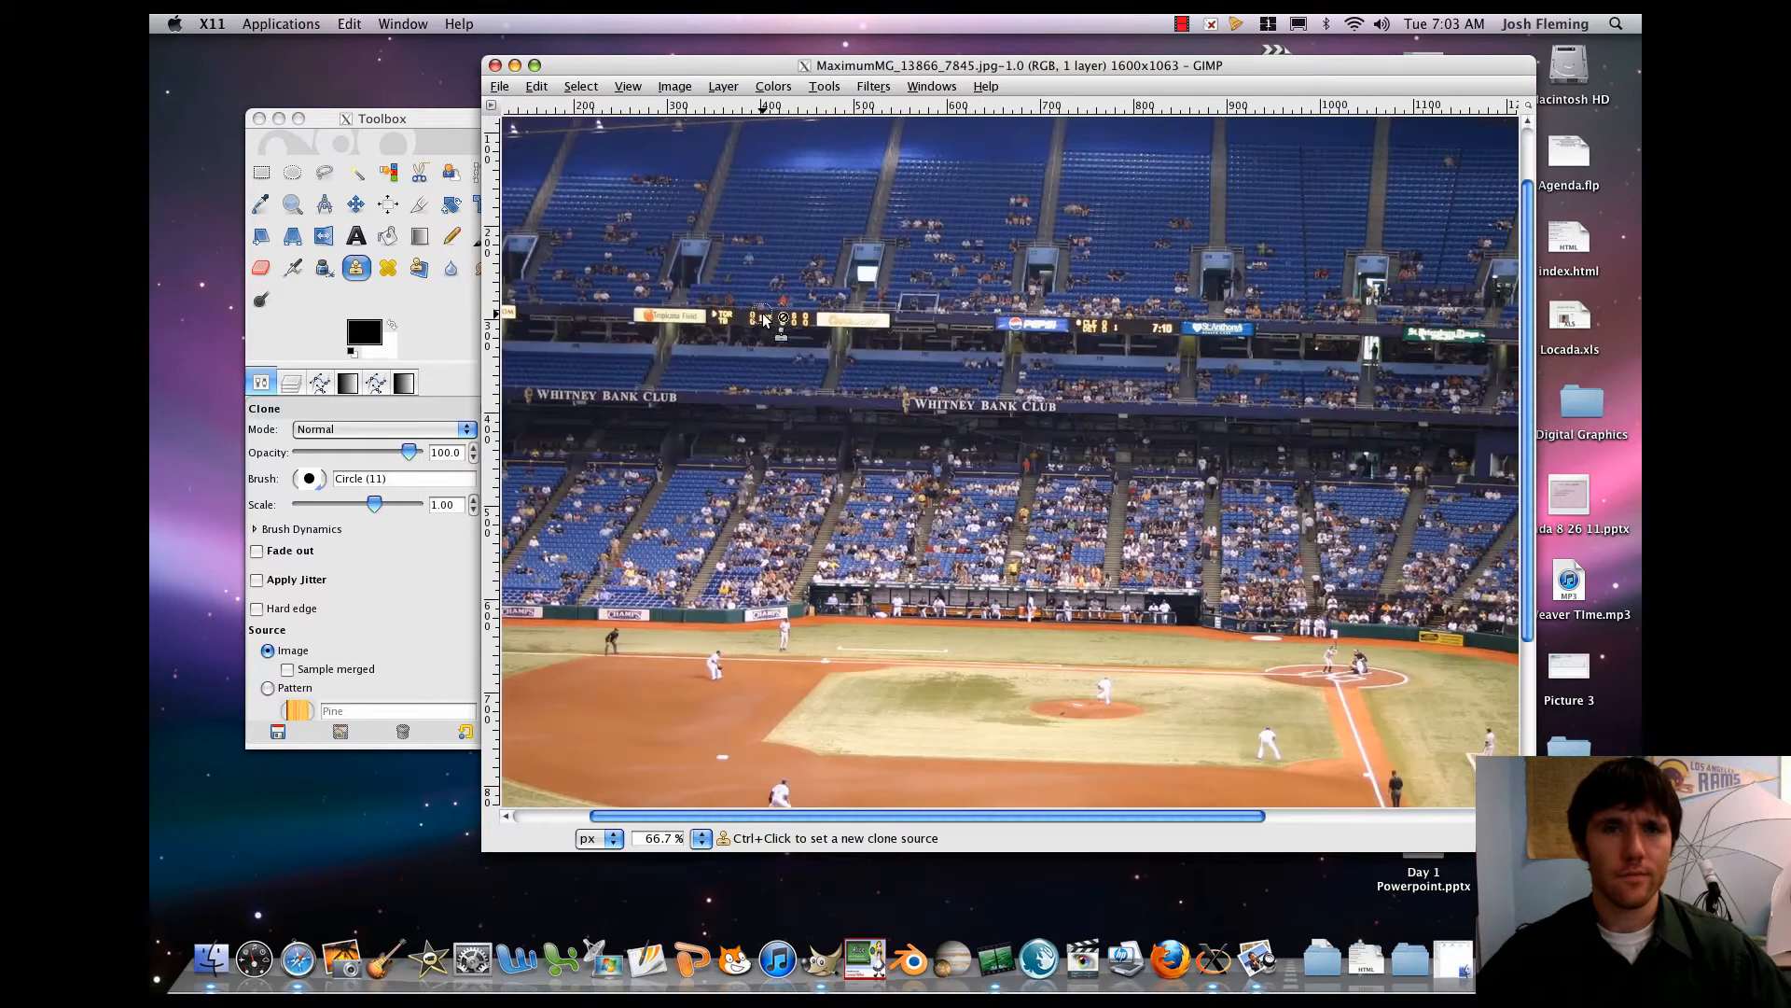
scroll(763, 319, "up", 4)
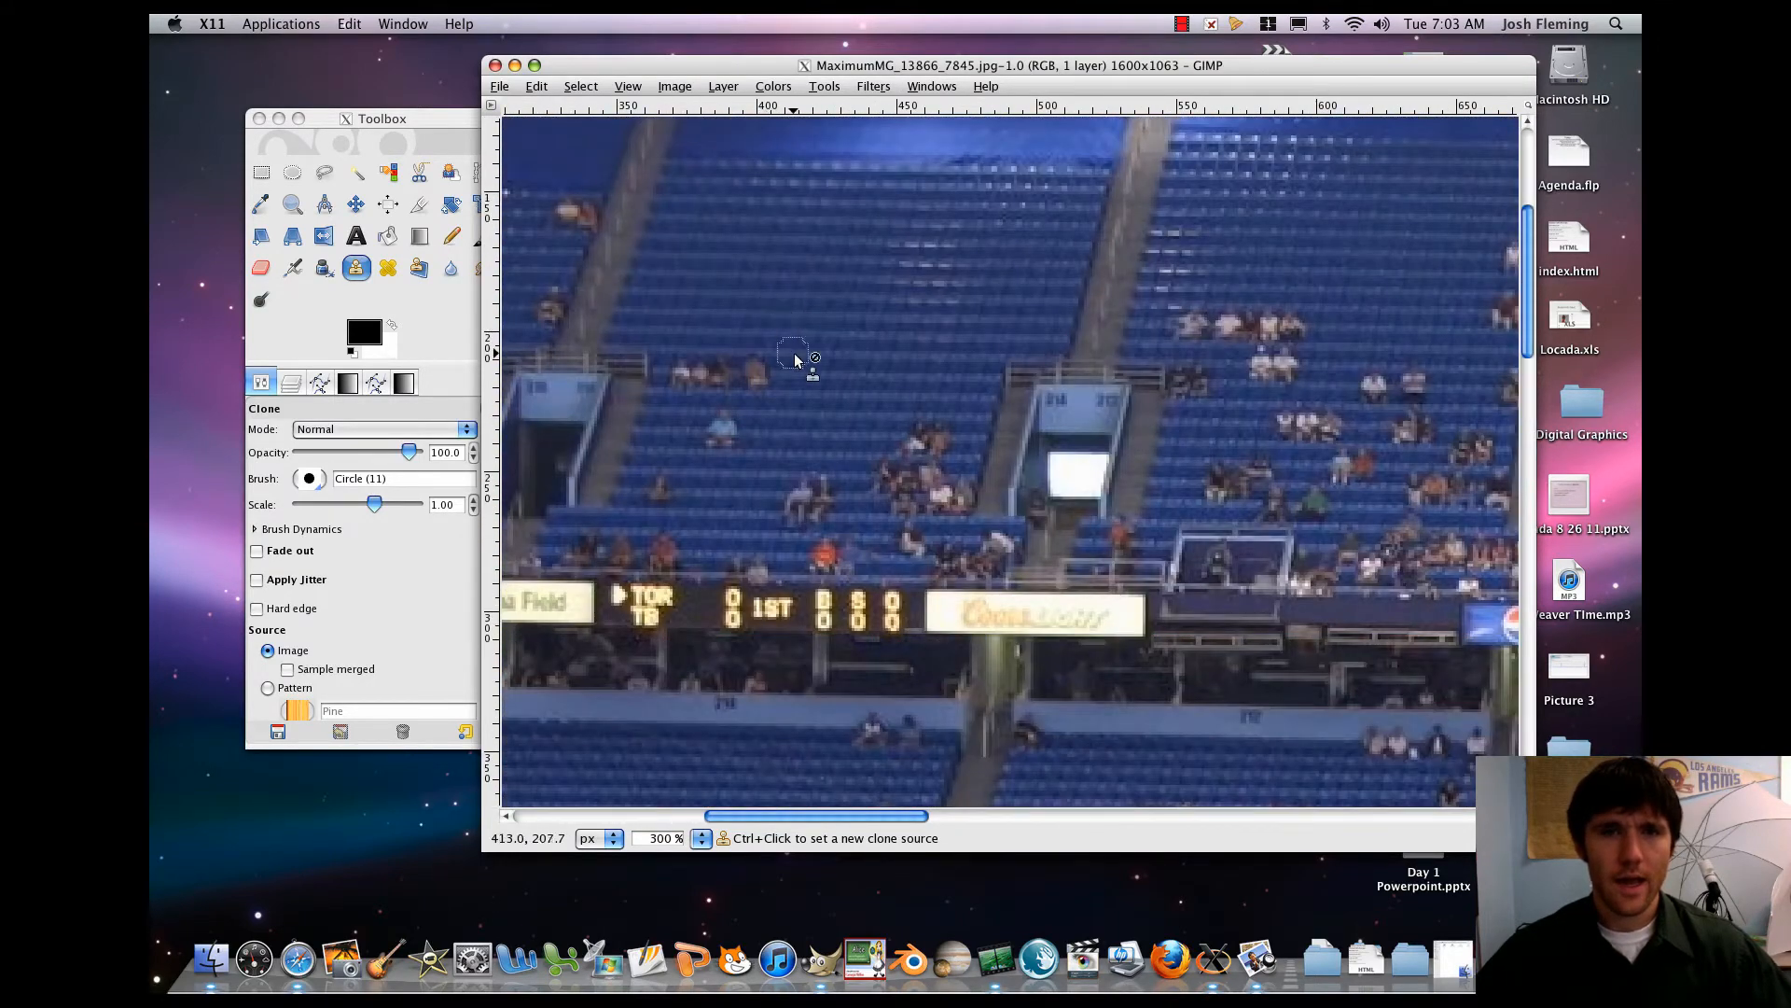
scroll(816, 367, "up", 2)
scroll(815, 368, "left", 1)
scroll(593, 427, "left", 5)
scroll(594, 427, "up", 1)
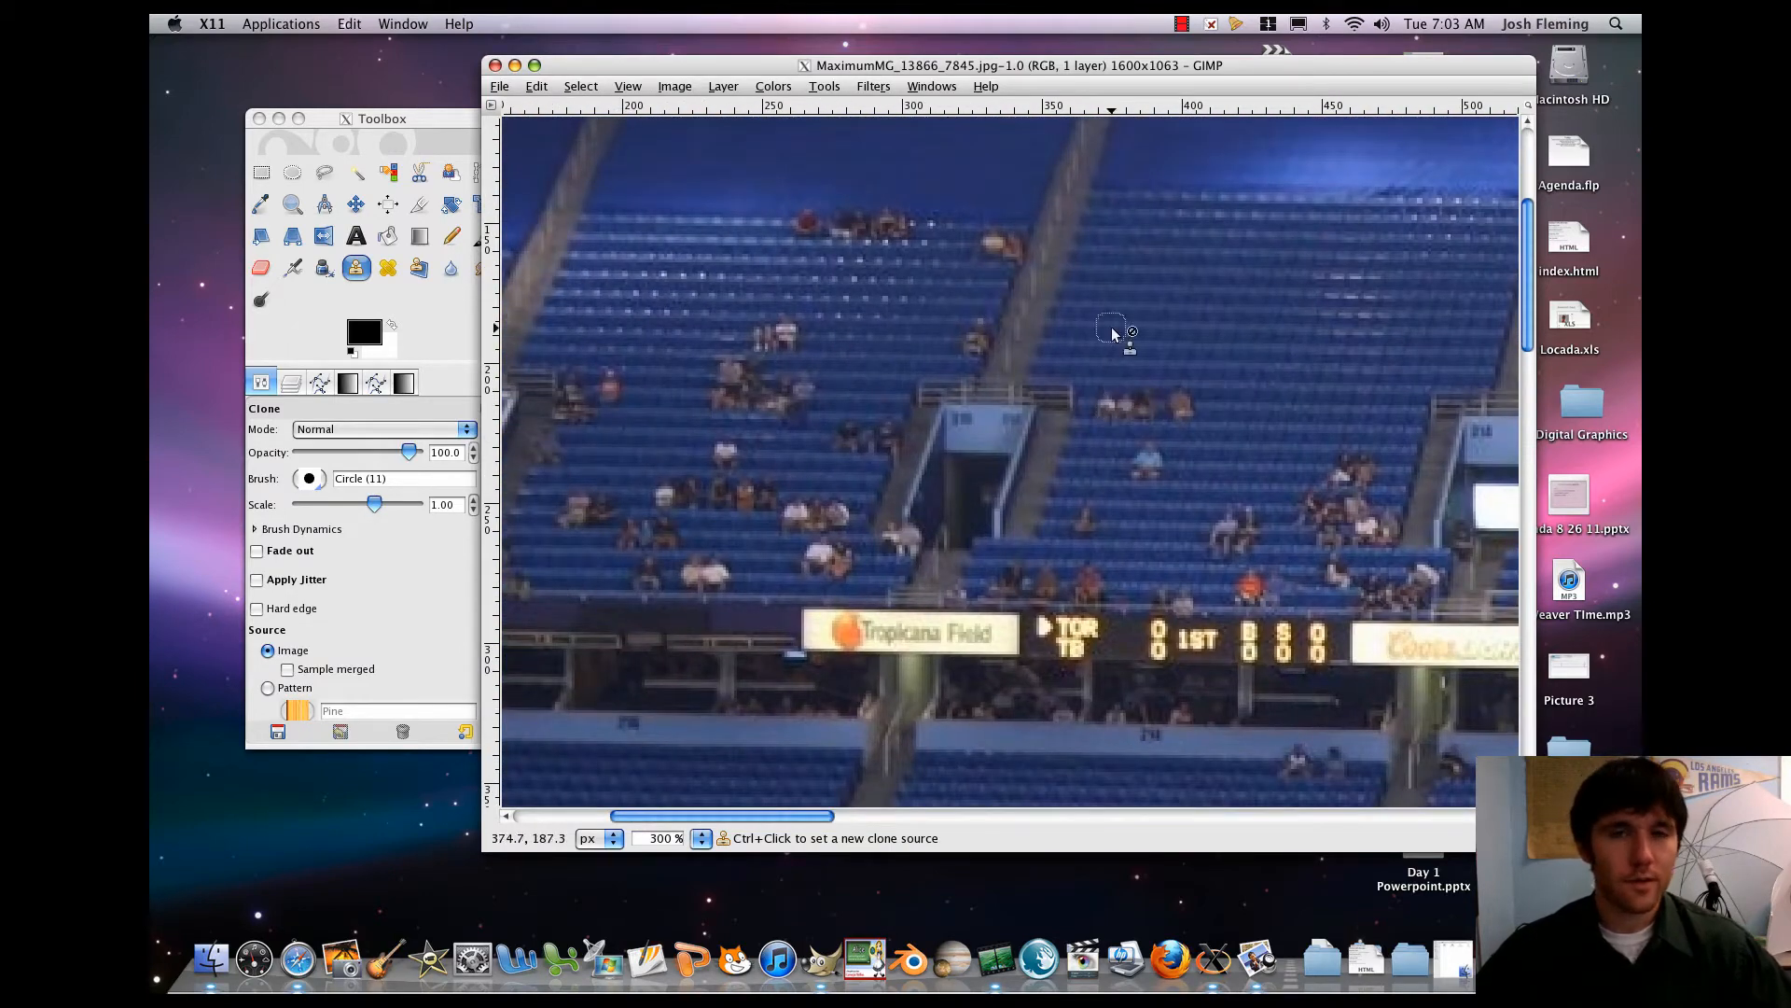
scroll(922, 300, "up", 1)
scroll(922, 300, "right", 1)
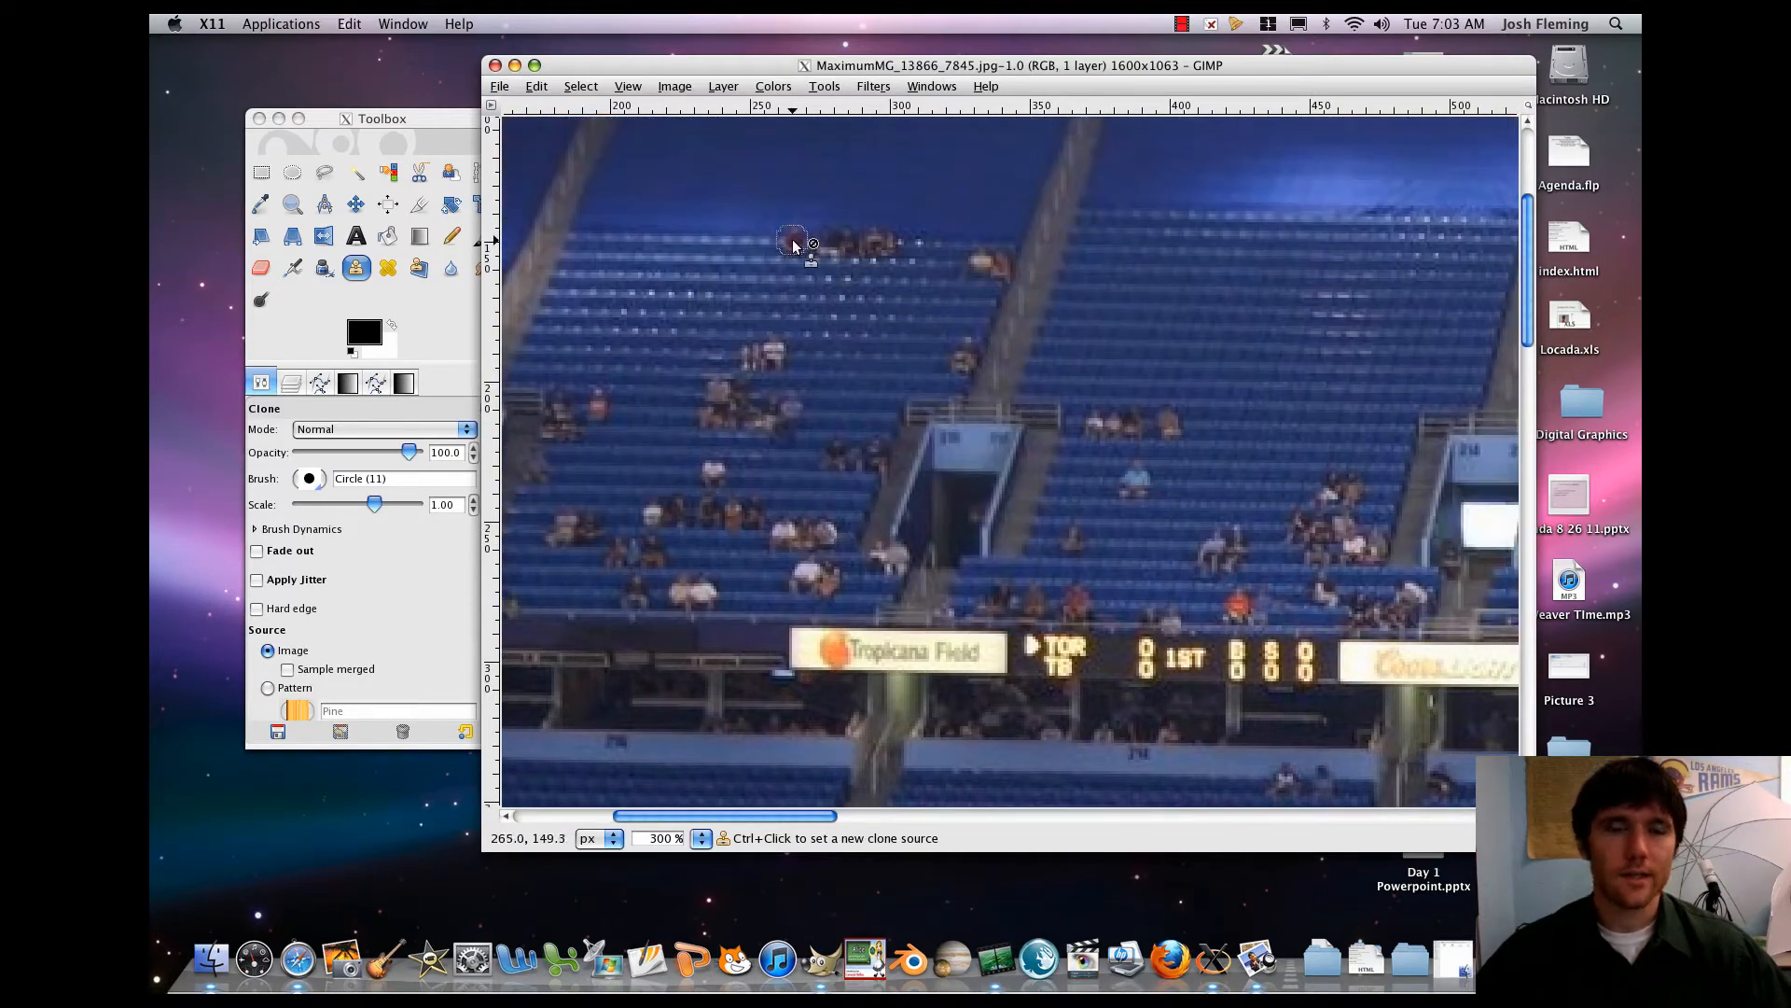
left_click(793, 246)
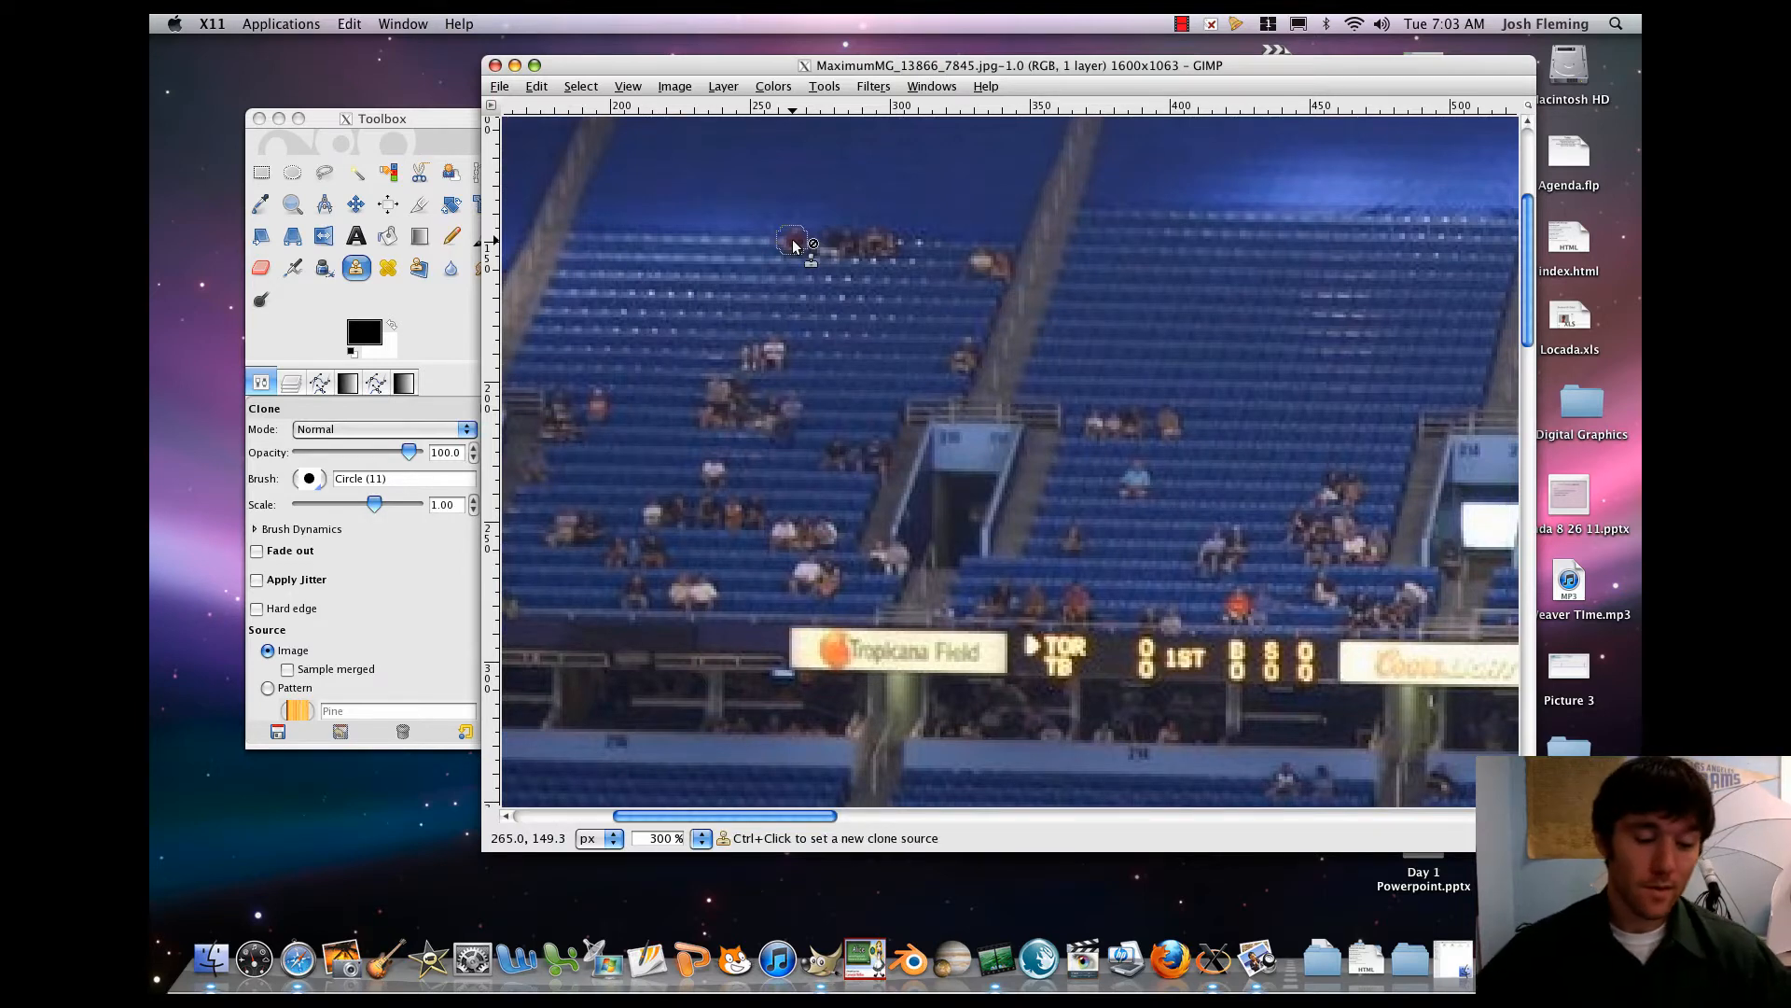
key("ctrl")
left_click(793, 240, "ctrl")
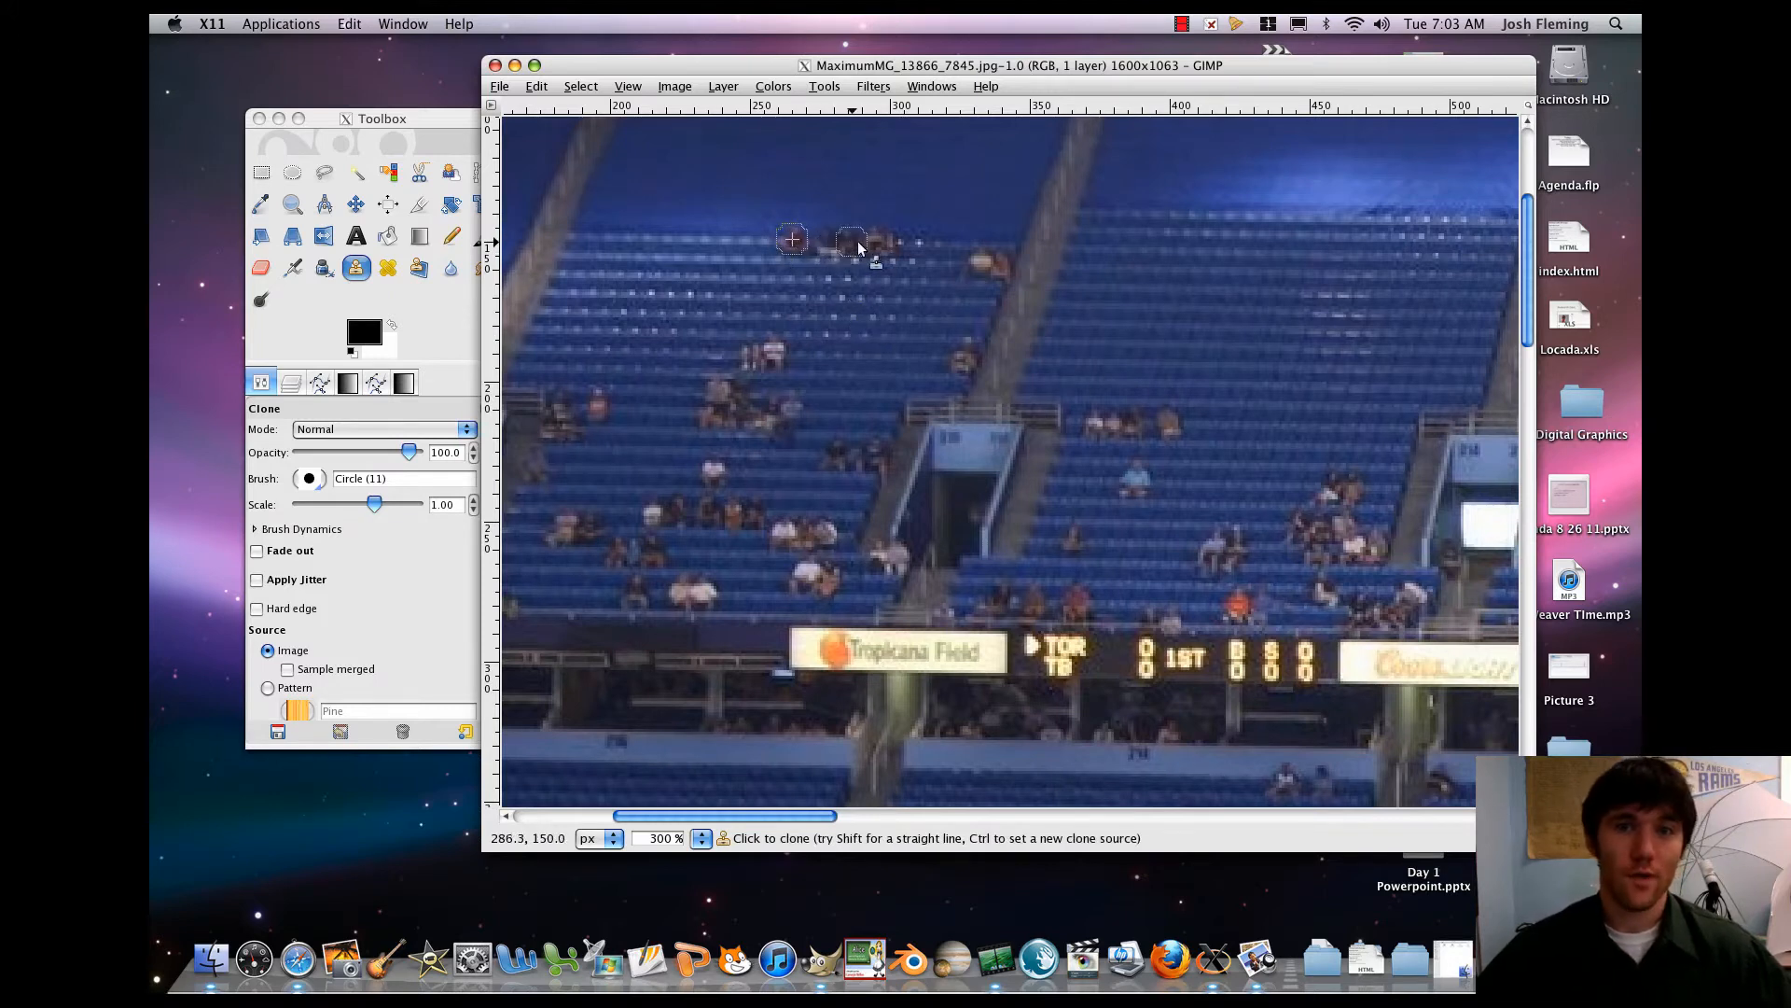
- Clone the sampled spectators onto the empty top-row seats just across the stairs and check the whole image
scroll(1082, 253, "right", 2)
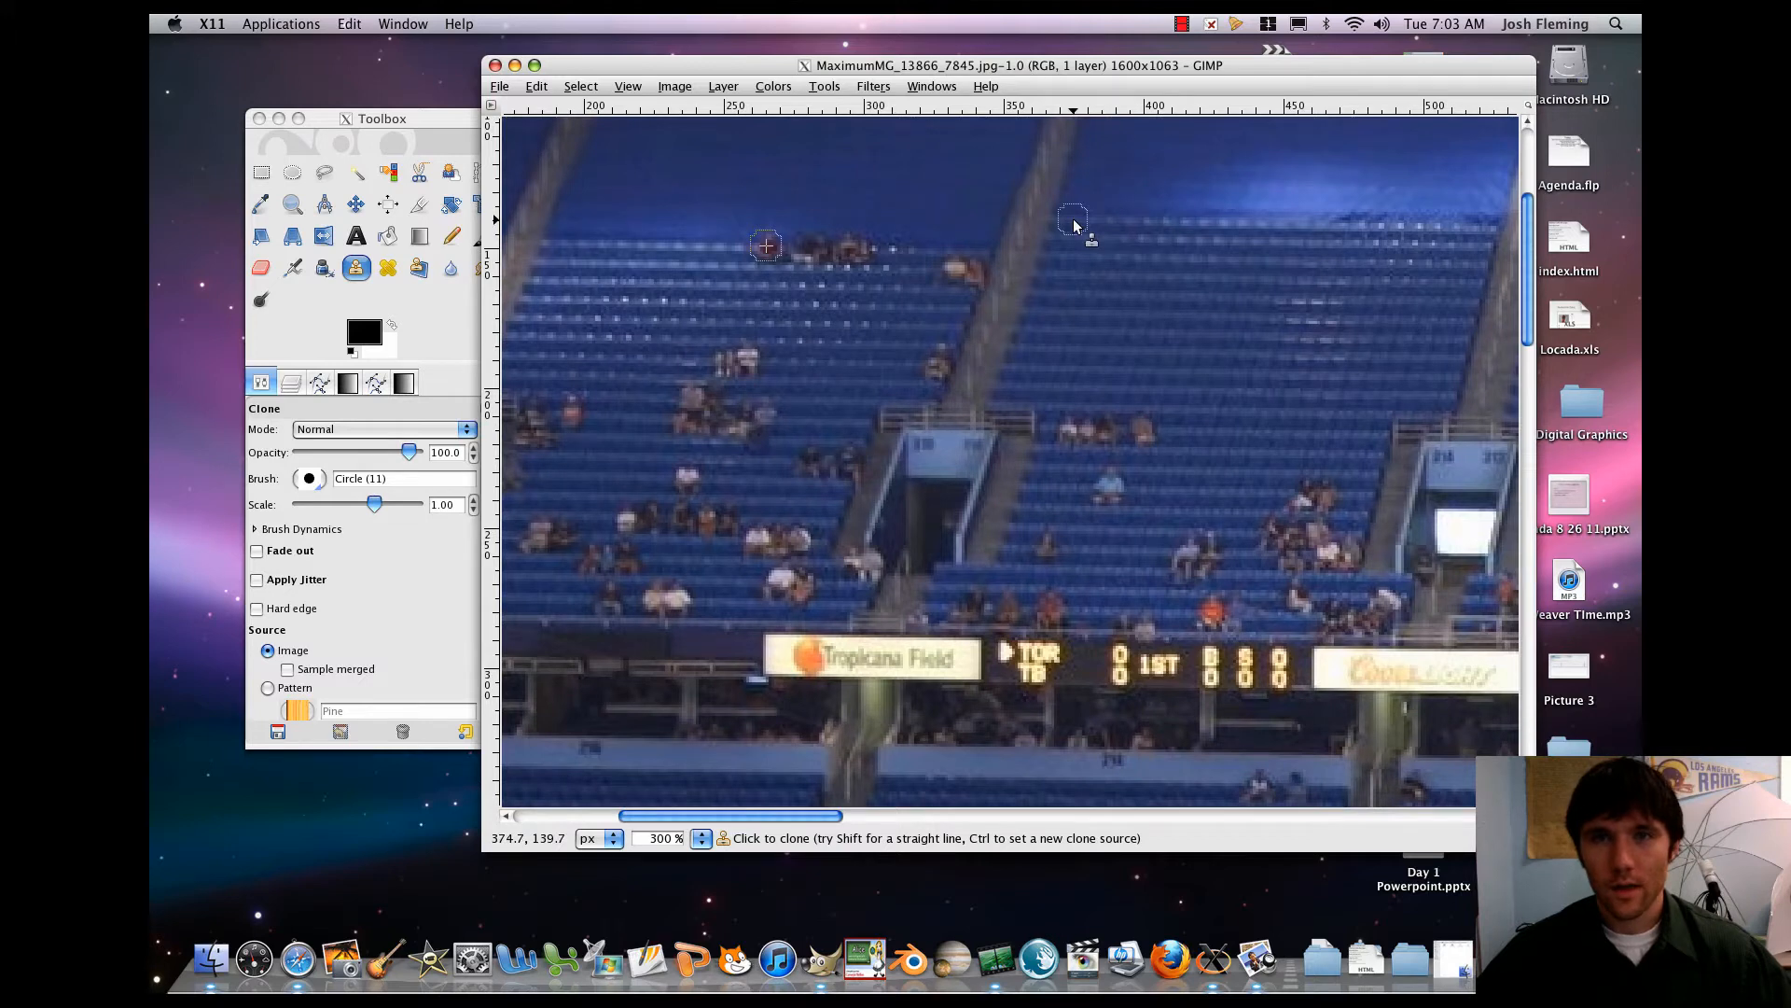
mouse_move(1074, 224)
left_mouse_down()
mouse_move(1185, 229)
mouse_move(1064, 233)
left_mouse_up()
key("minus")
key("minus")
key("minus")
key("minus")
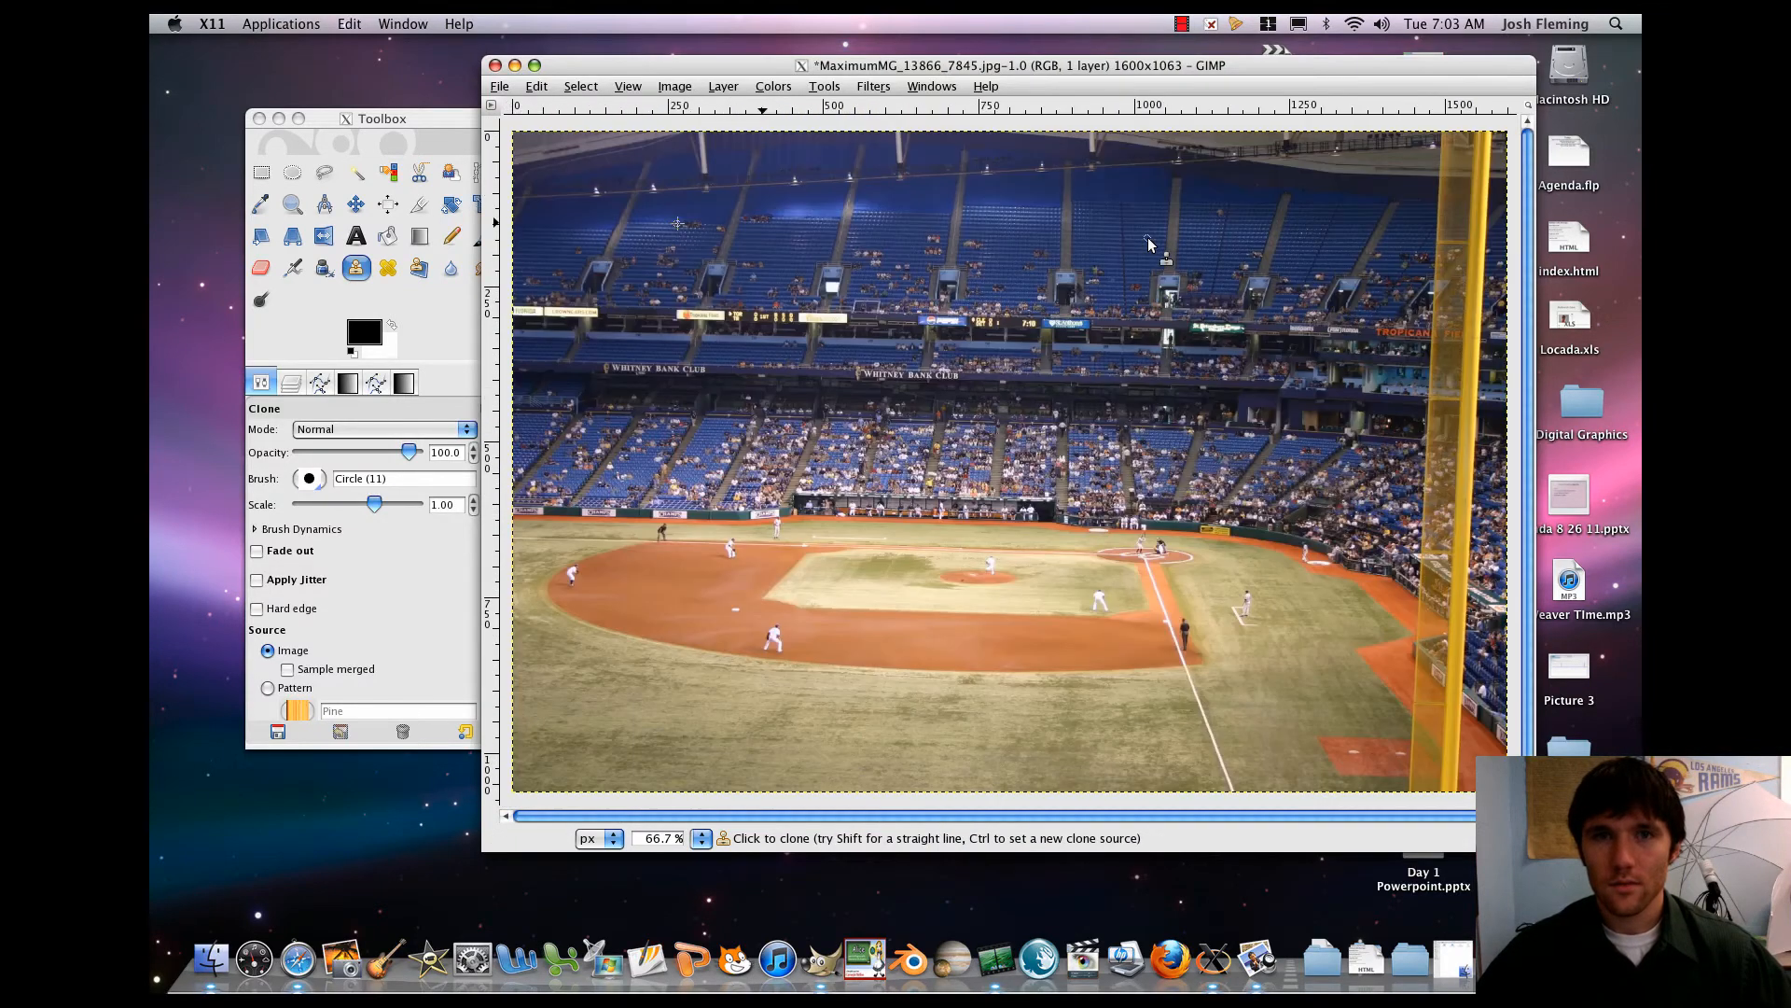
- Reduce the Clone brush scale to 0.67 to suit the small upper-deck spectators
key("plus")
key("plus")
key("plus")
key("plus")
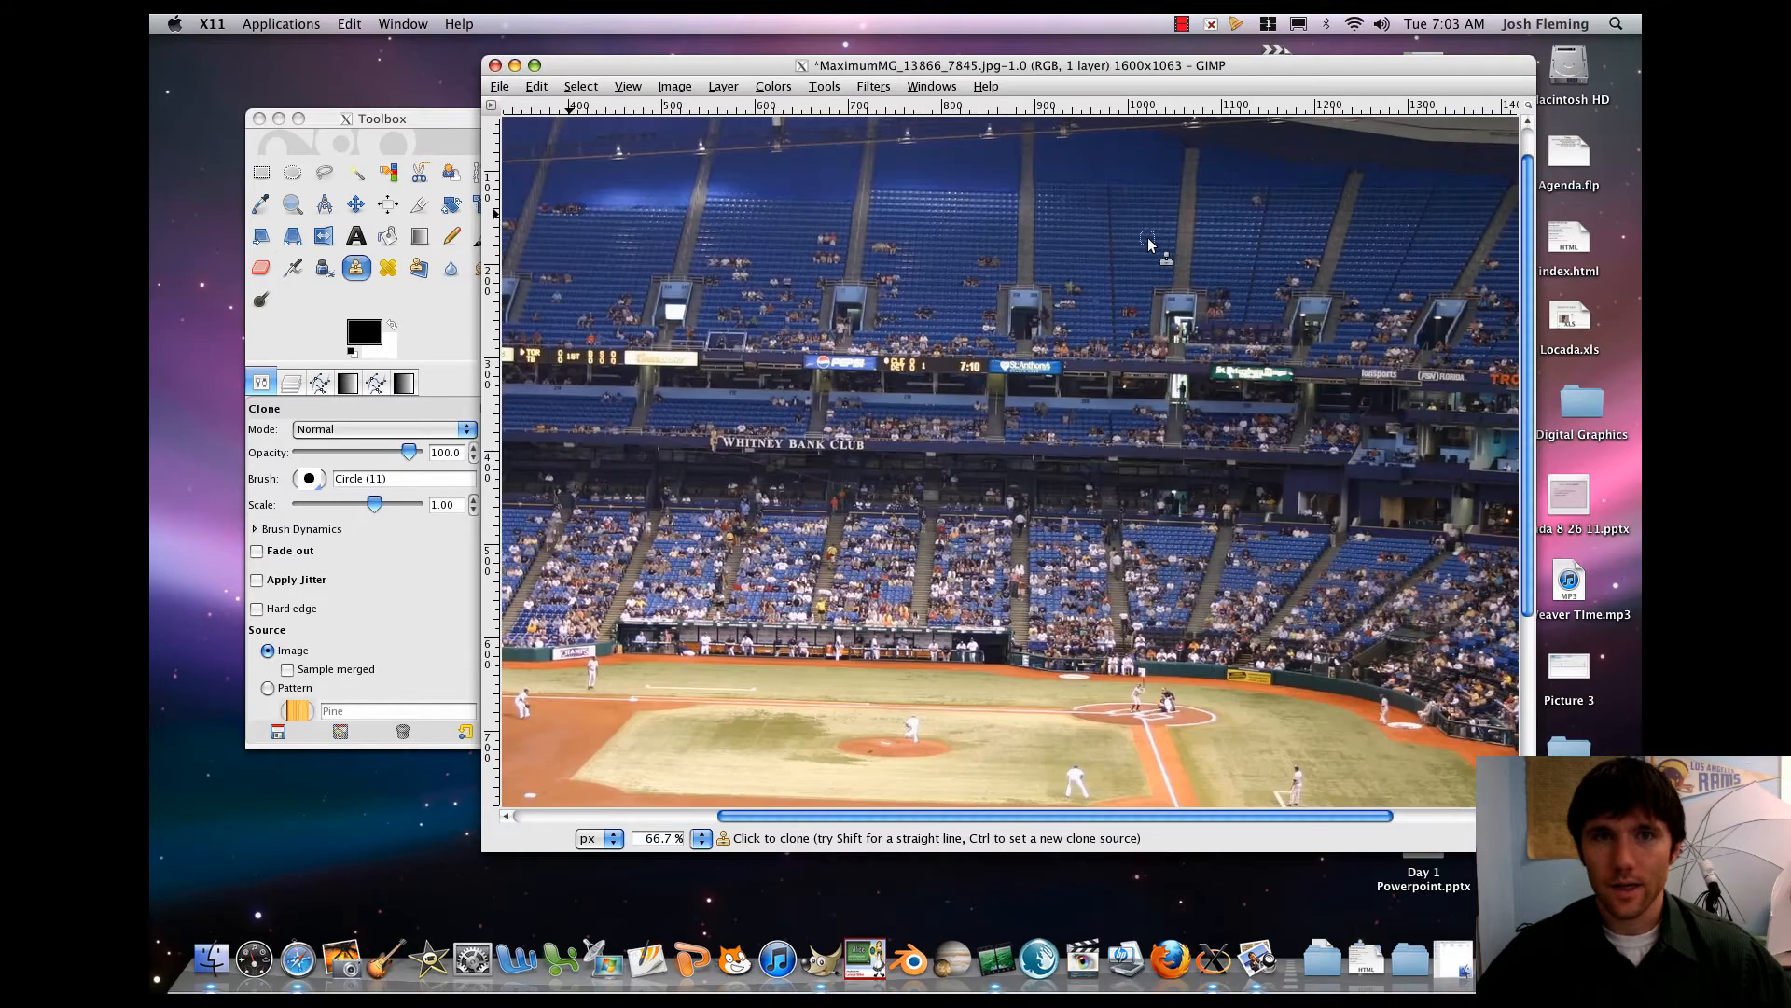
scroll(648, 254, "left", 10)
scroll(648, 254, "up", 2)
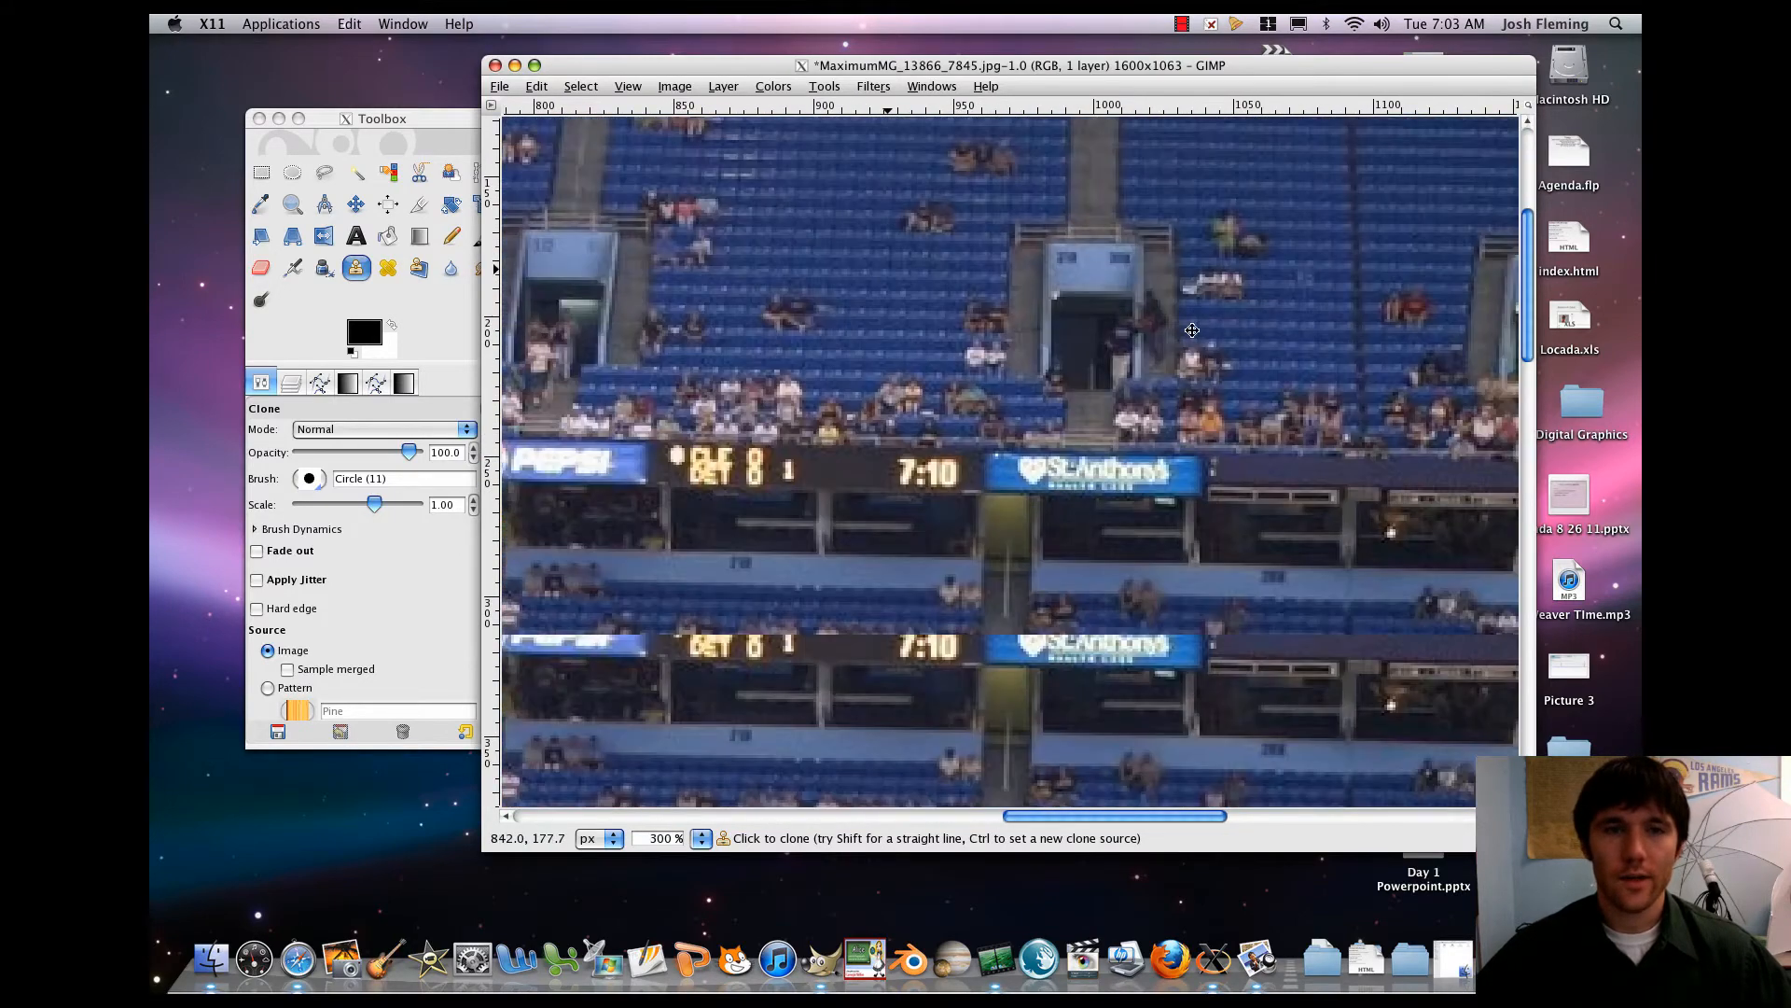
scroll(1070, 329, "left", 15)
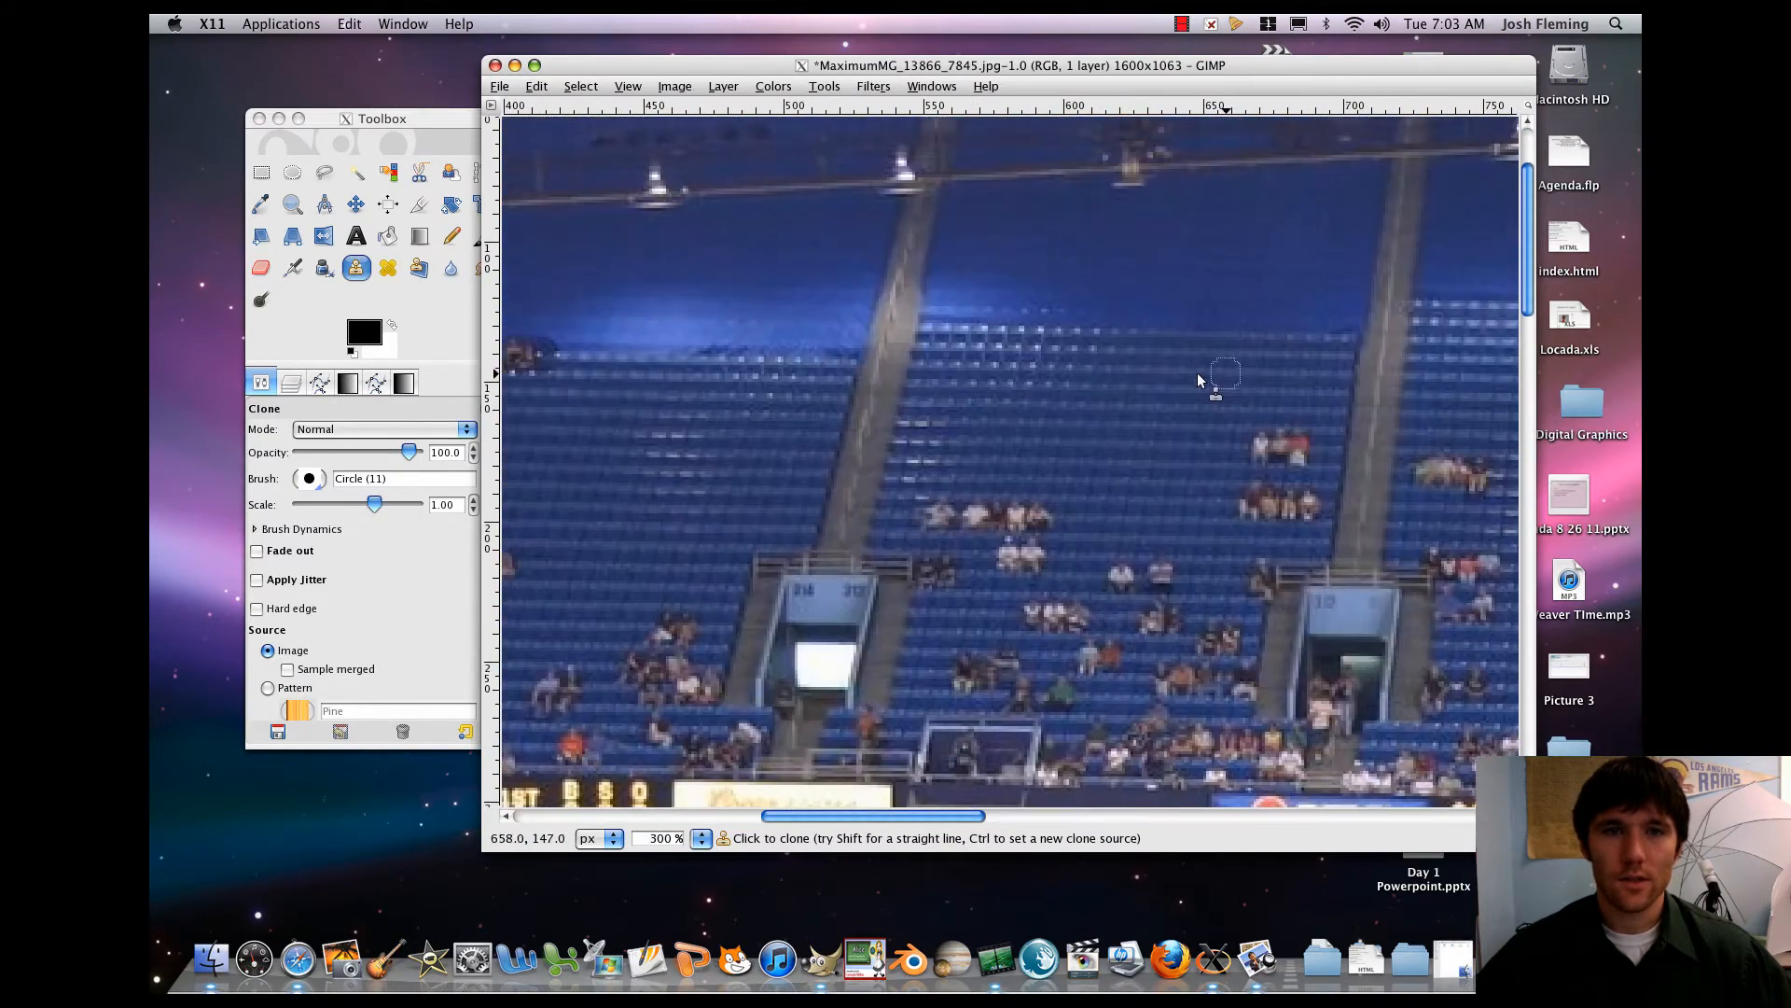
scroll(1070, 328, "down", 2)
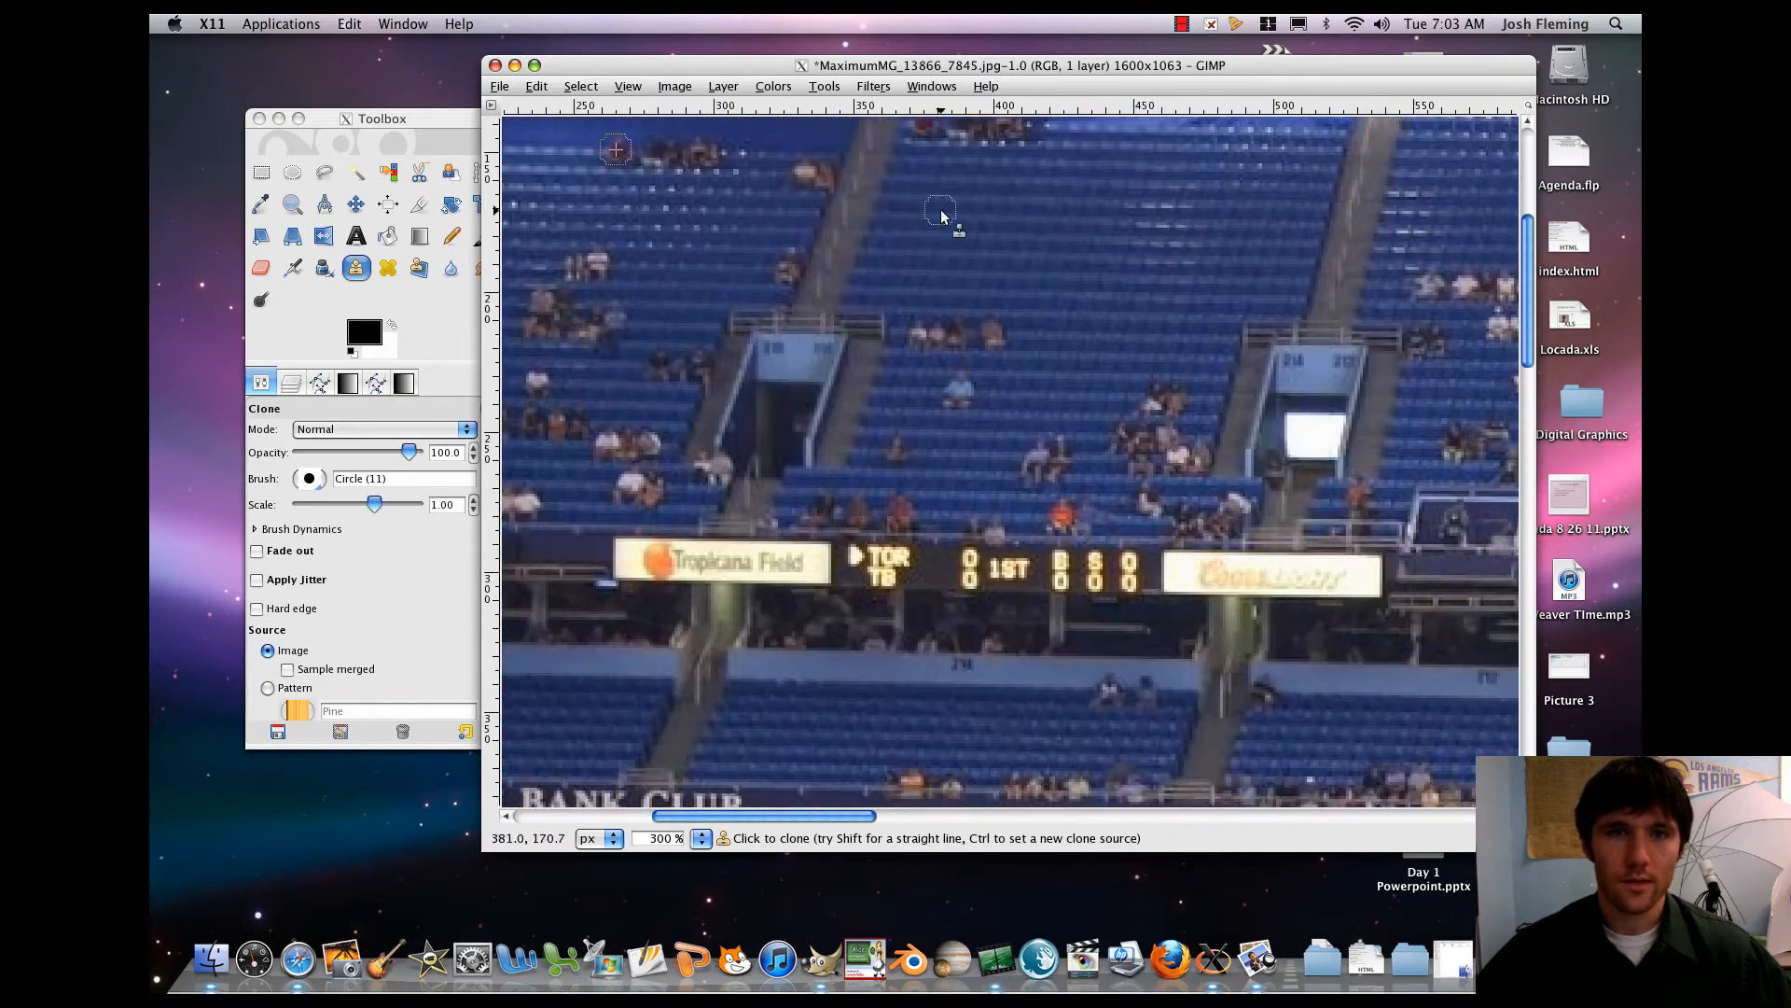
scroll(944, 221, "up", 2)
scroll(944, 221, "left", 1)
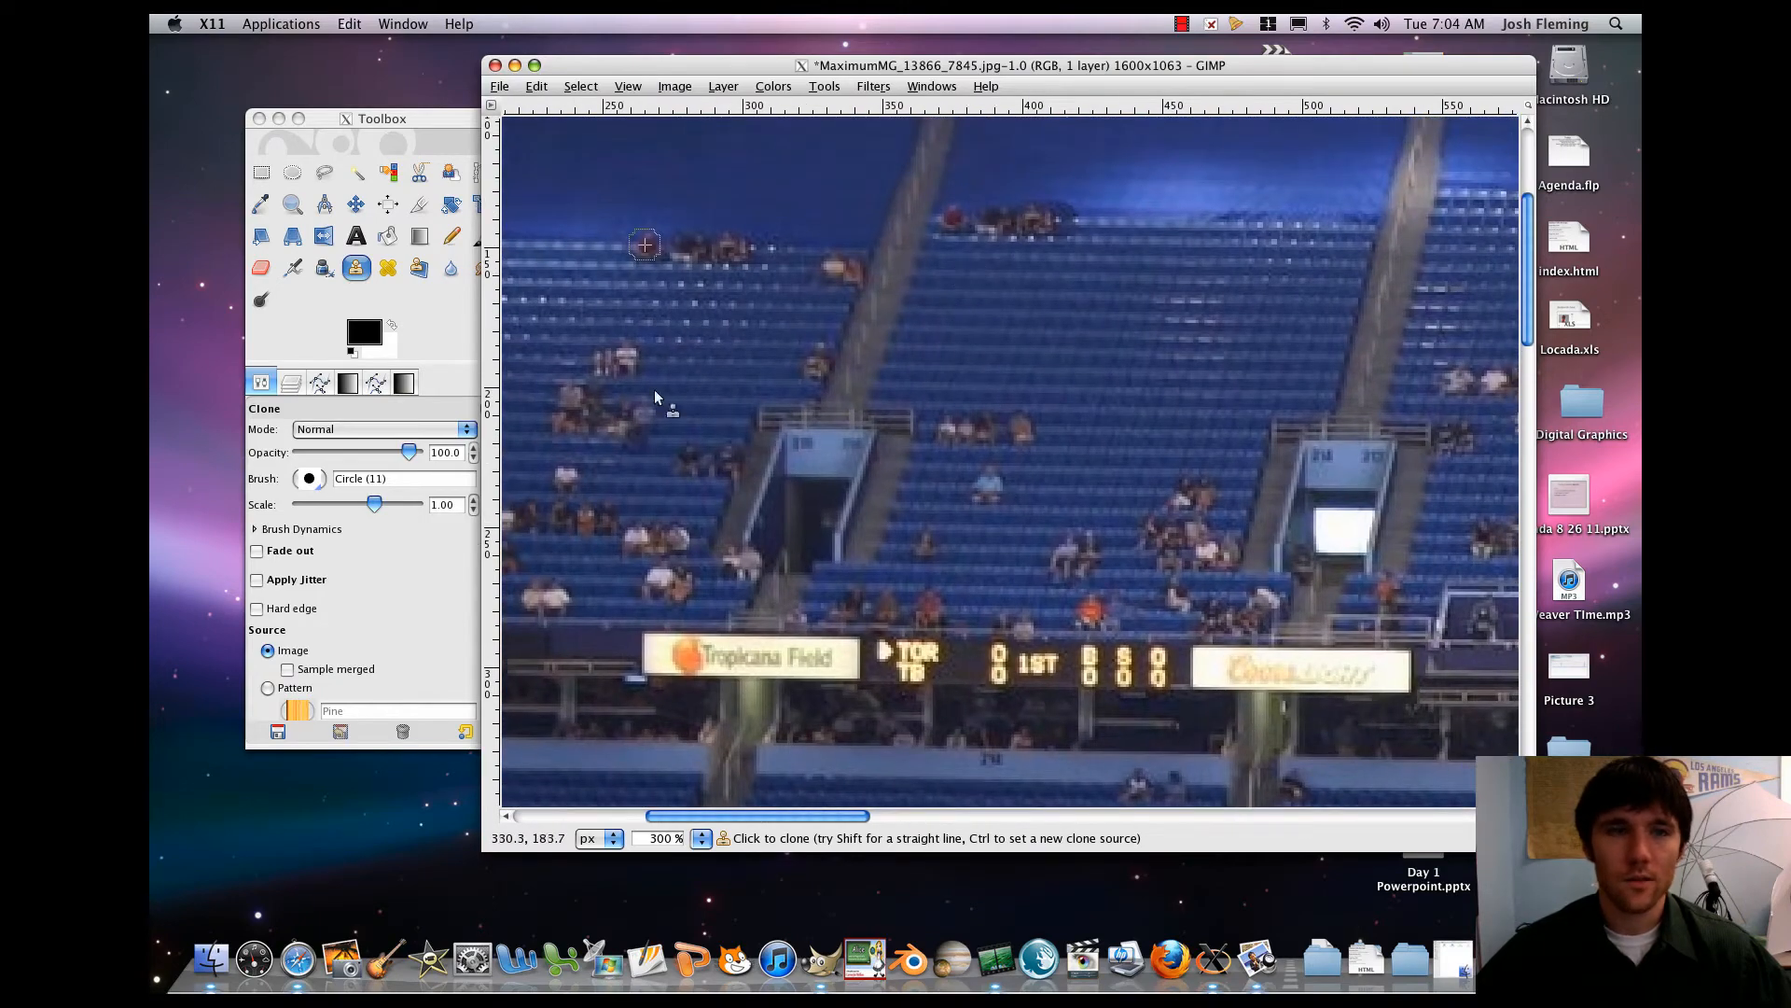
left_click(357, 269)
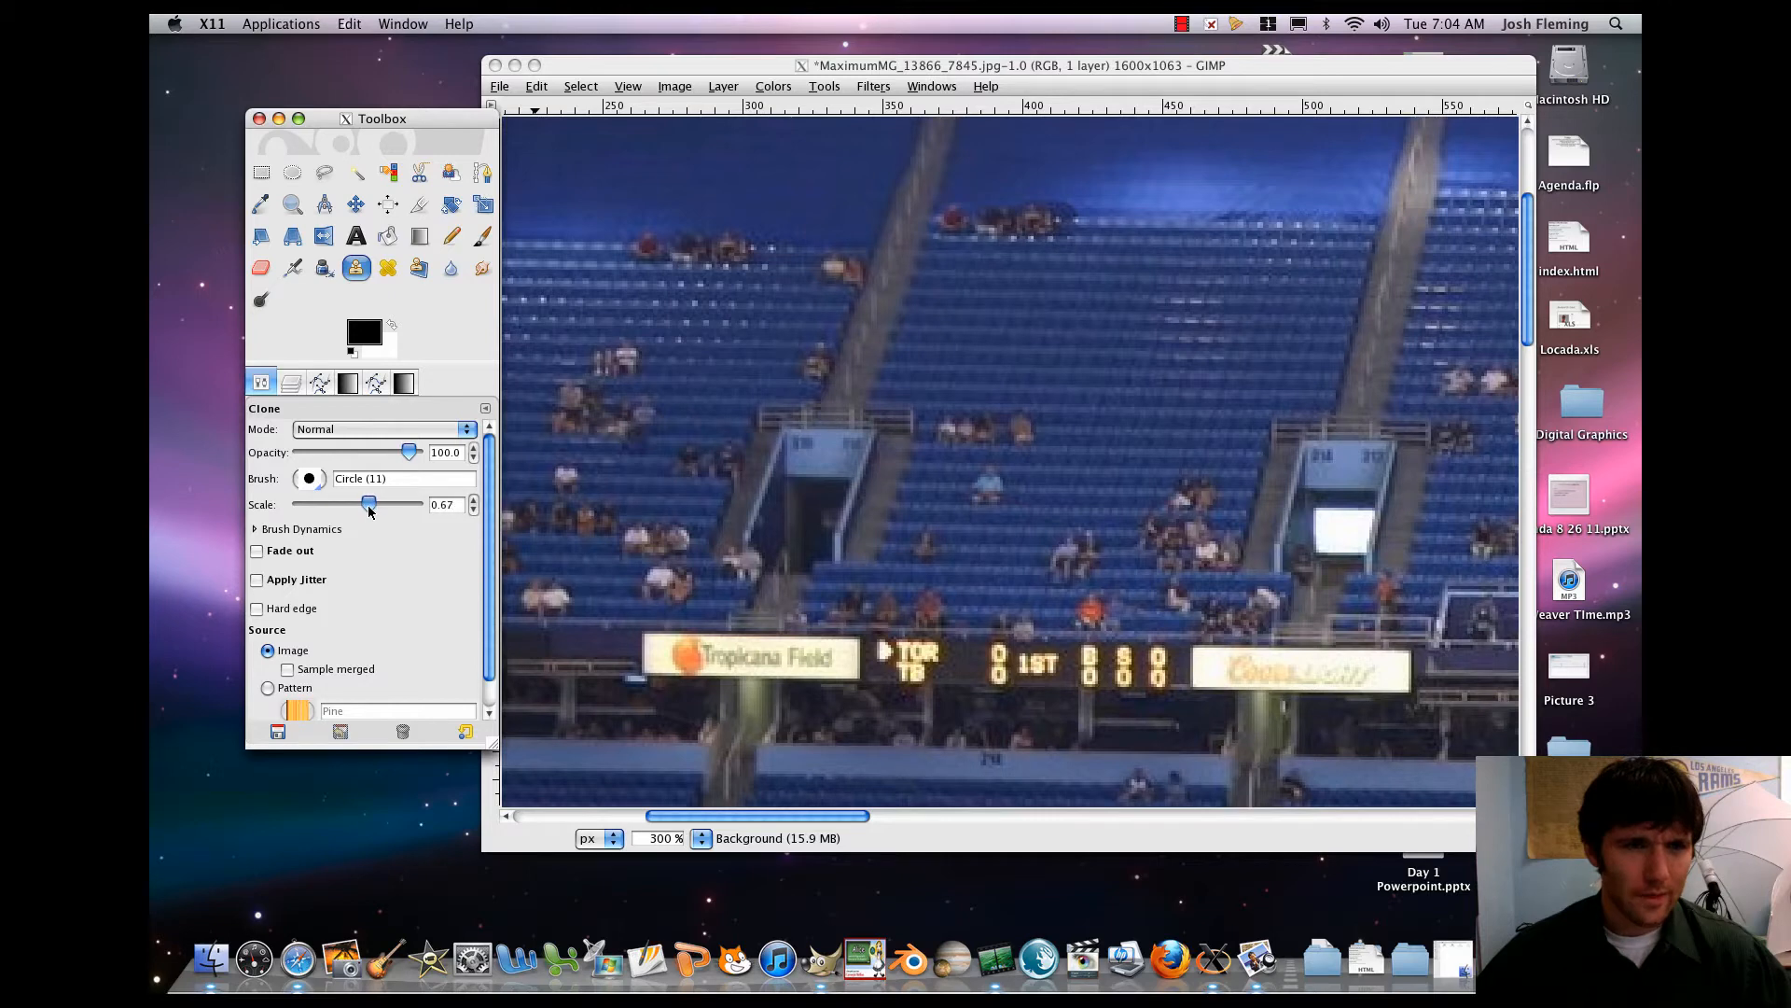
left_click(709, 343)
- Sample the long group of spectators in the section across the next stairs and clone it onto the second row, beneath the top-row group
left_click_drag(772, 288, 835, 289)
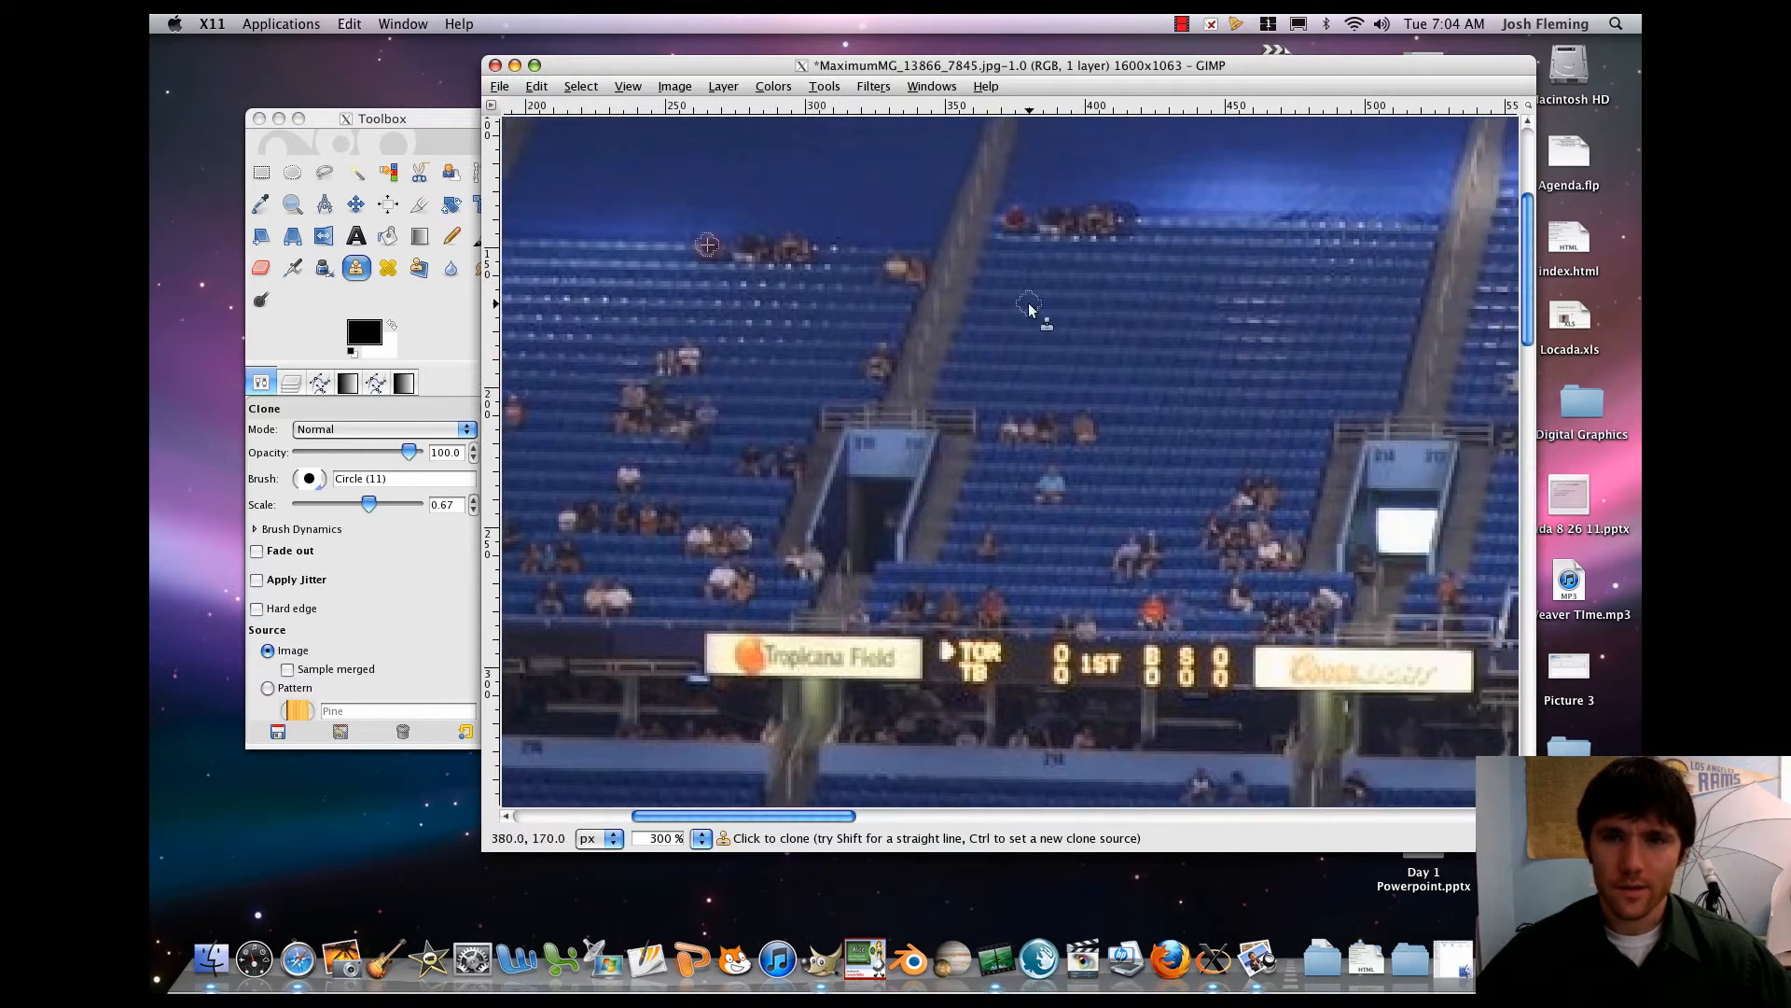
left_click_drag(1027, 308, 960, 320)
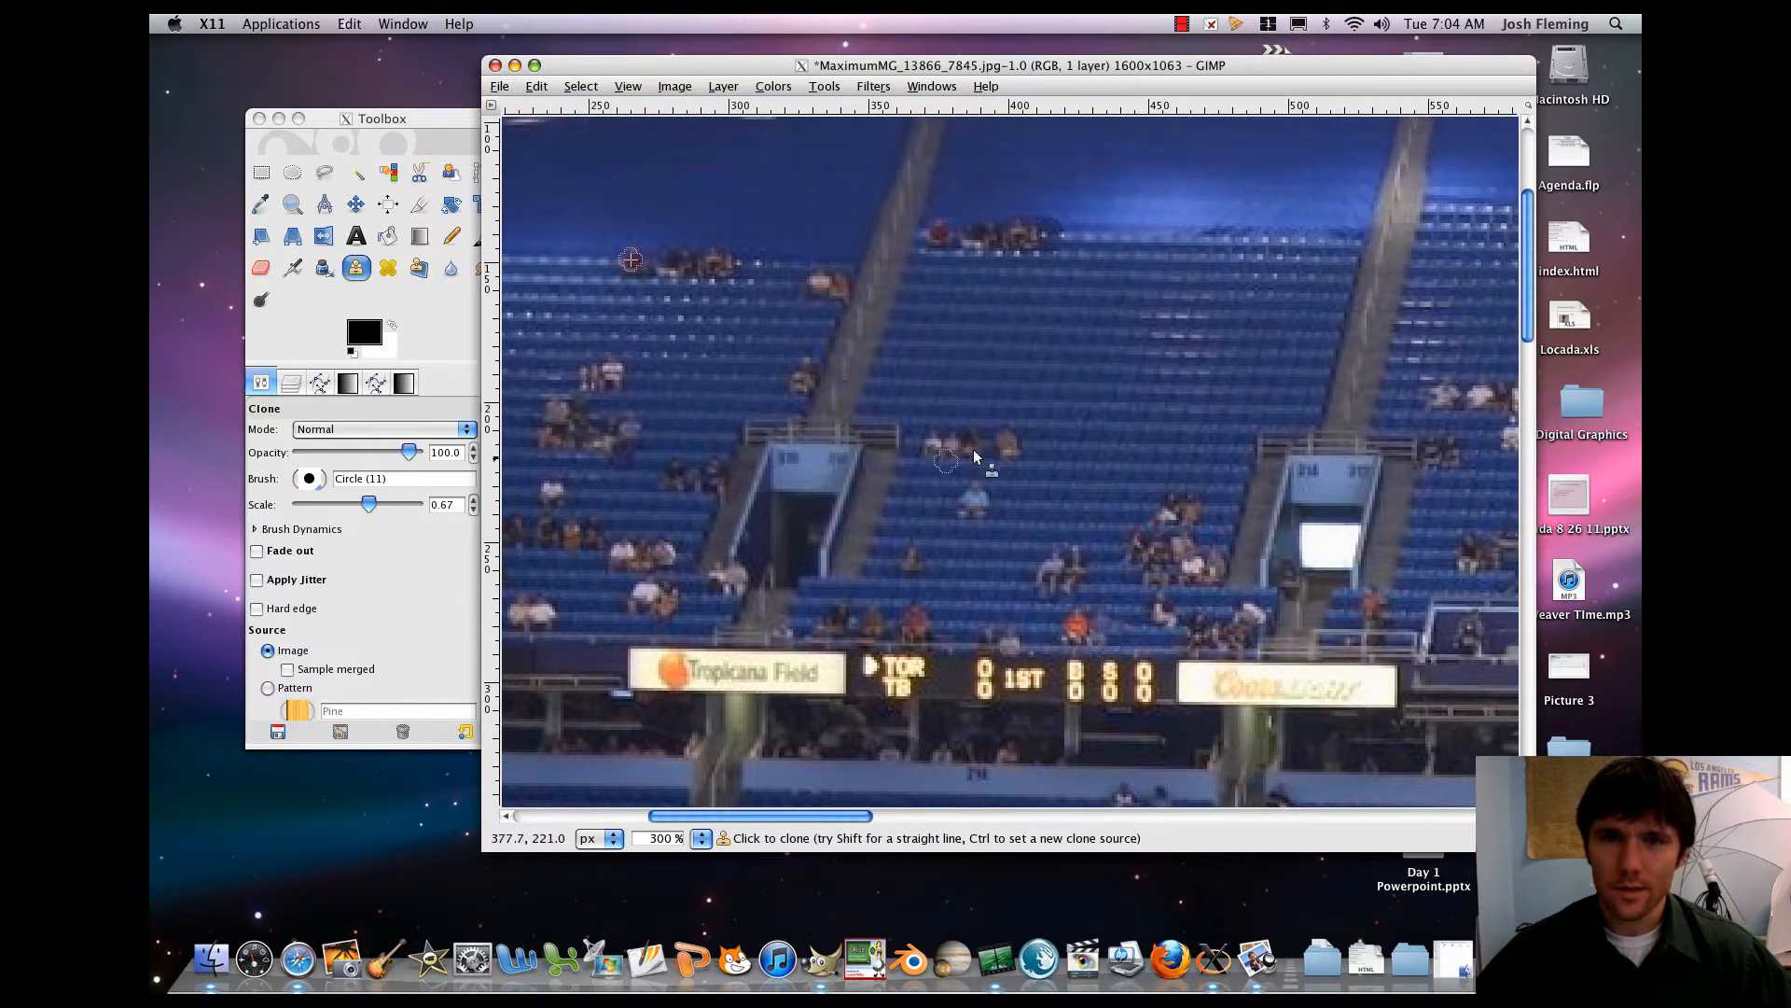
scroll(979, 382, "right", 4)
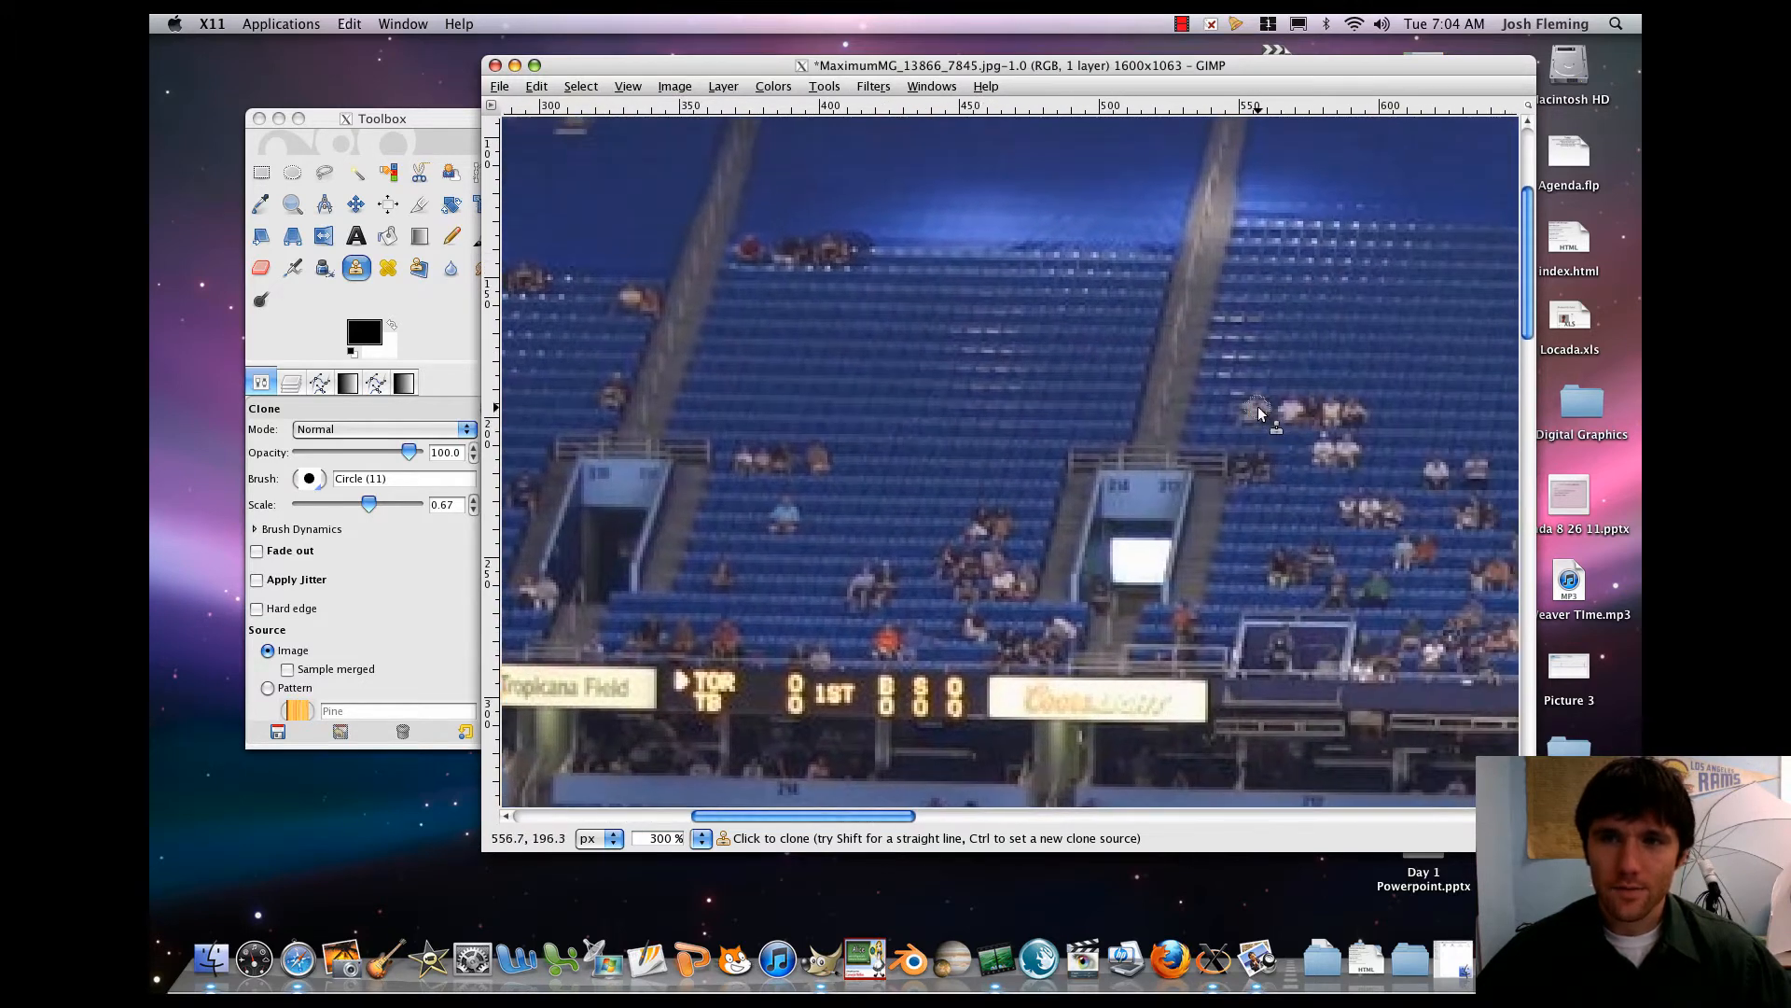
key("ctrl")
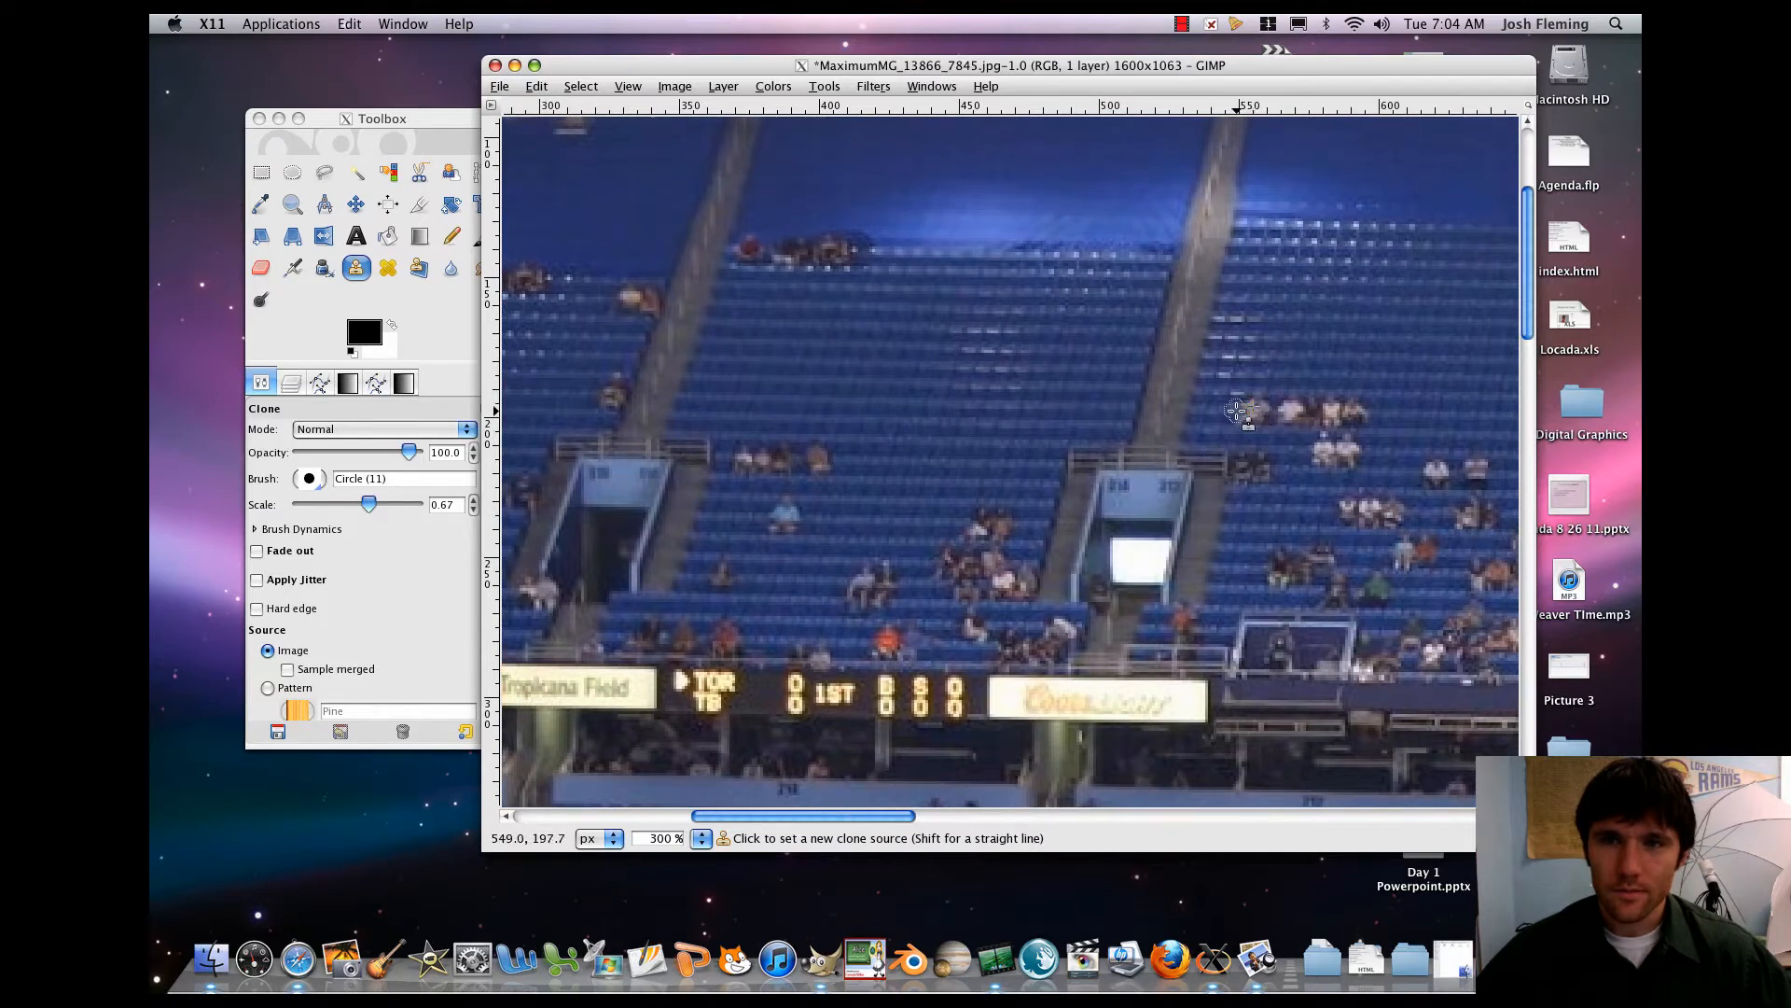
left_click(1247, 407, "ctrl")
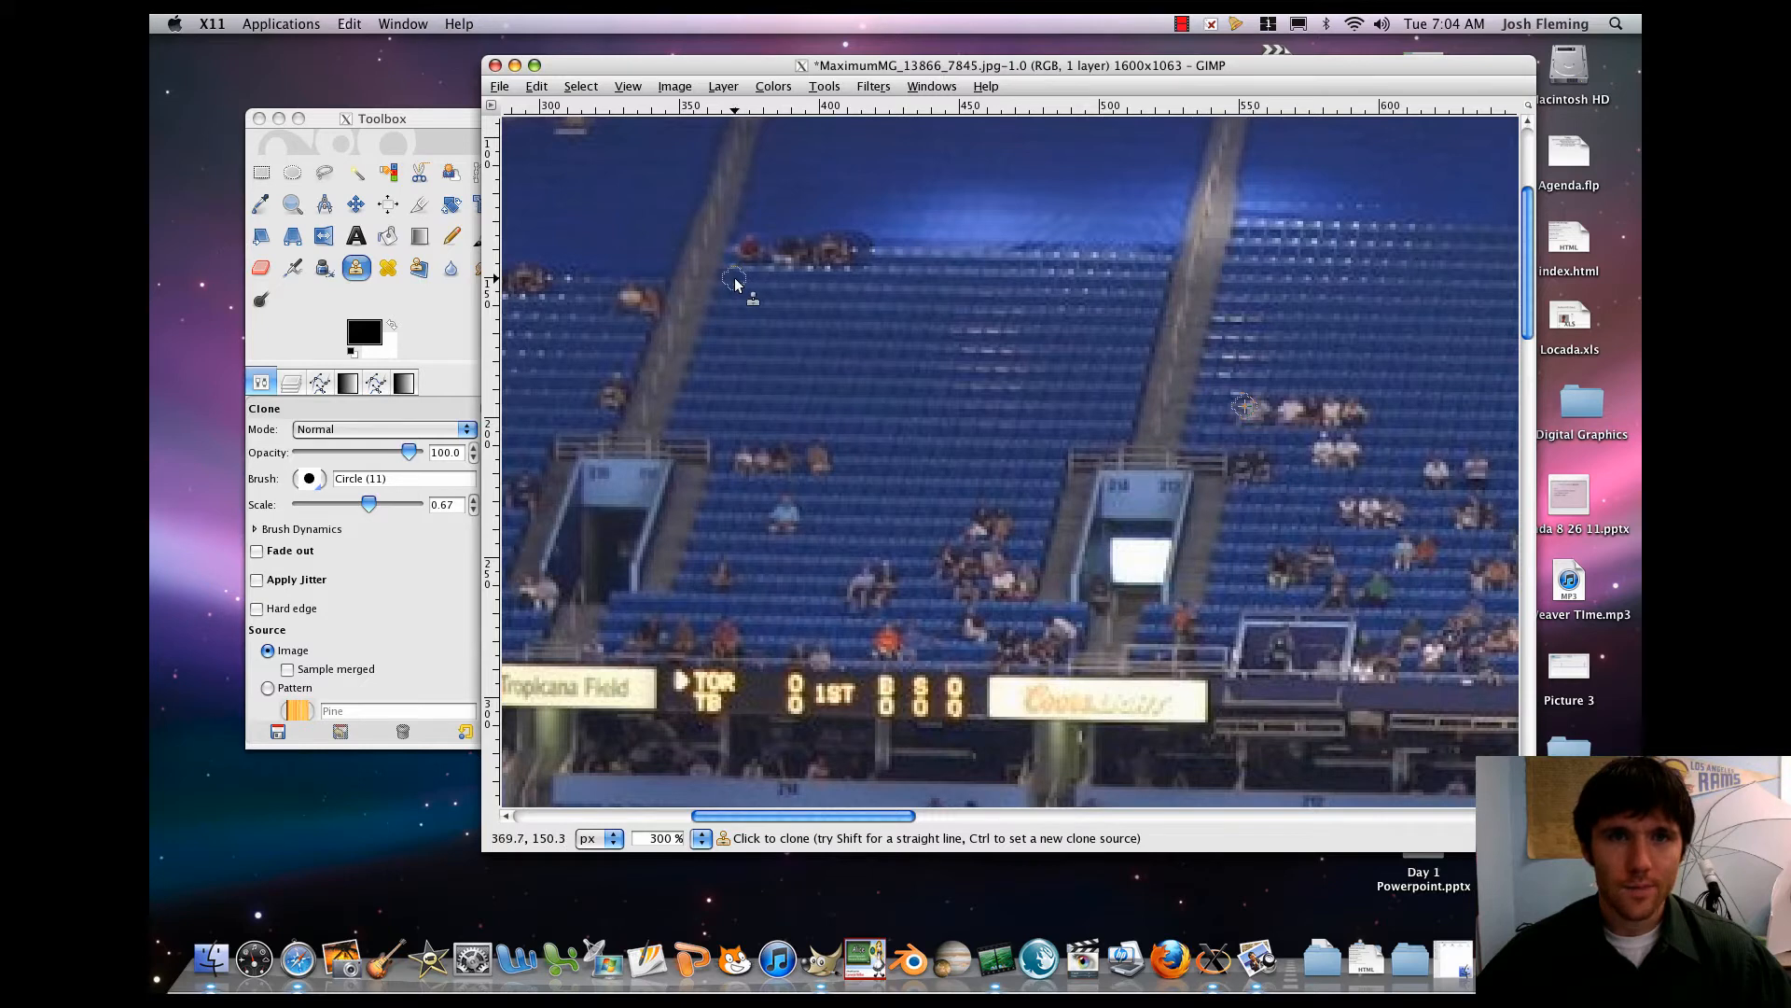
left_click_drag(734, 277, 857, 298)
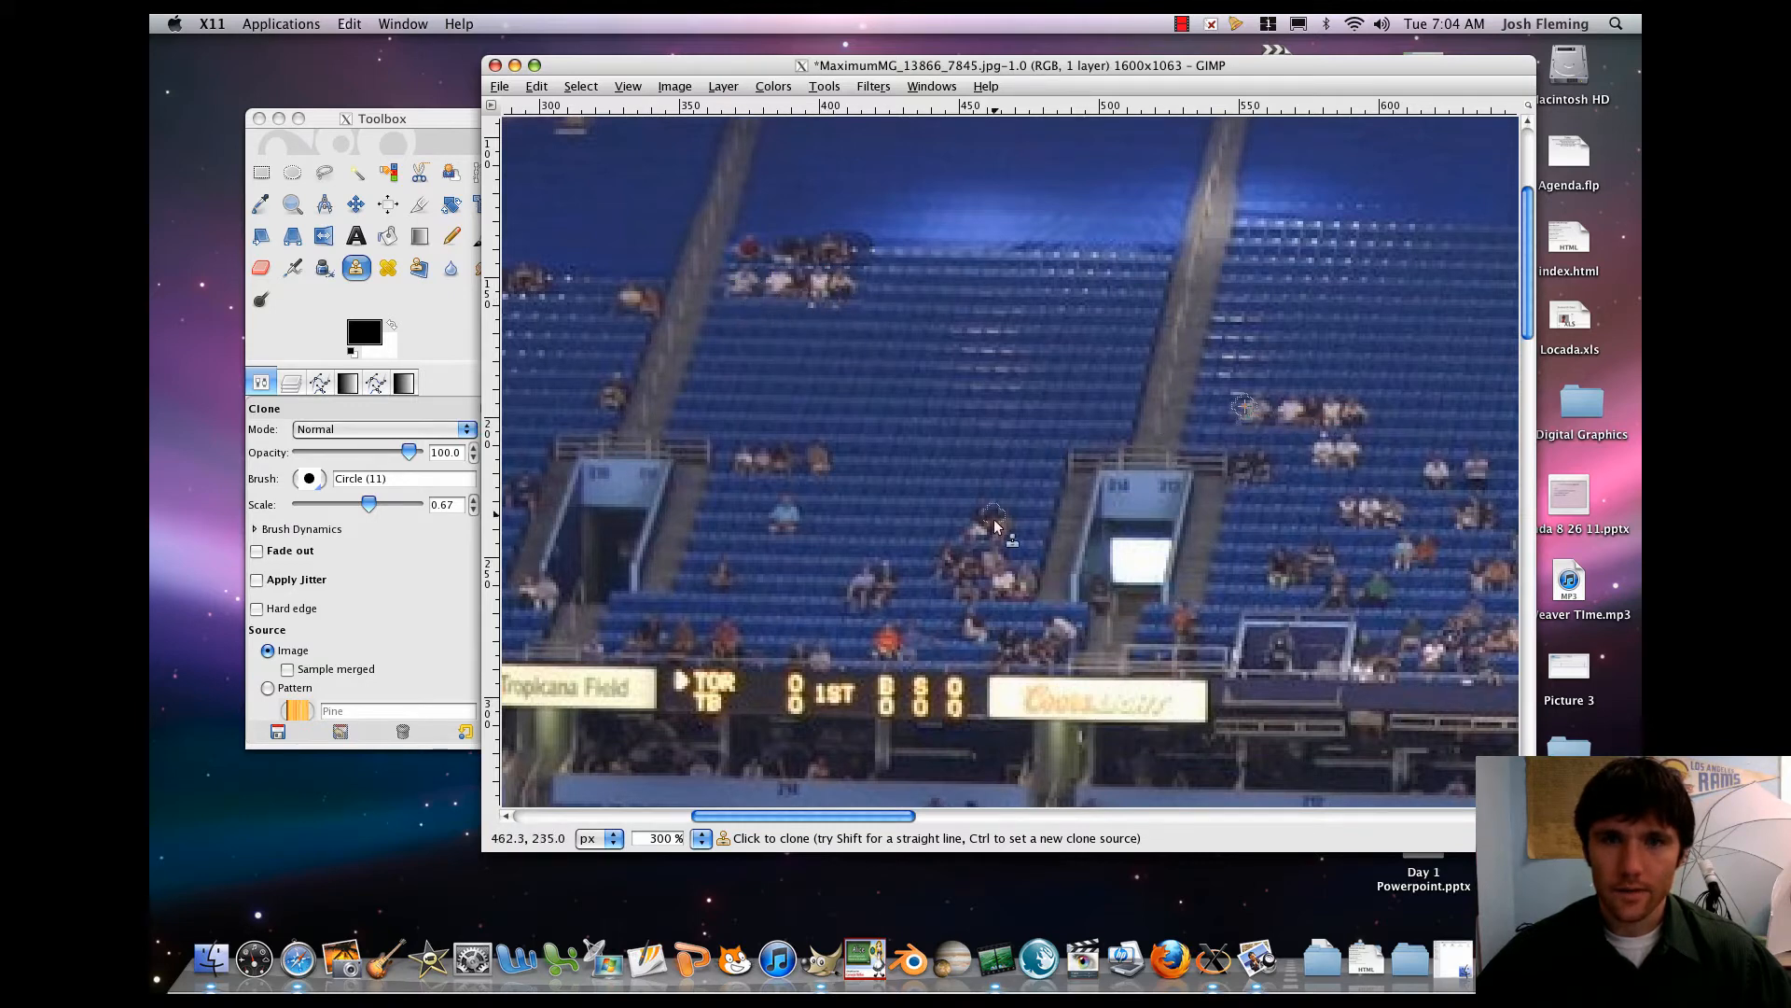
- Clone a small group from the section across the stairs and the blue-shirted spectator below side by side onto the third row
scroll(1195, 483, "right", 5)
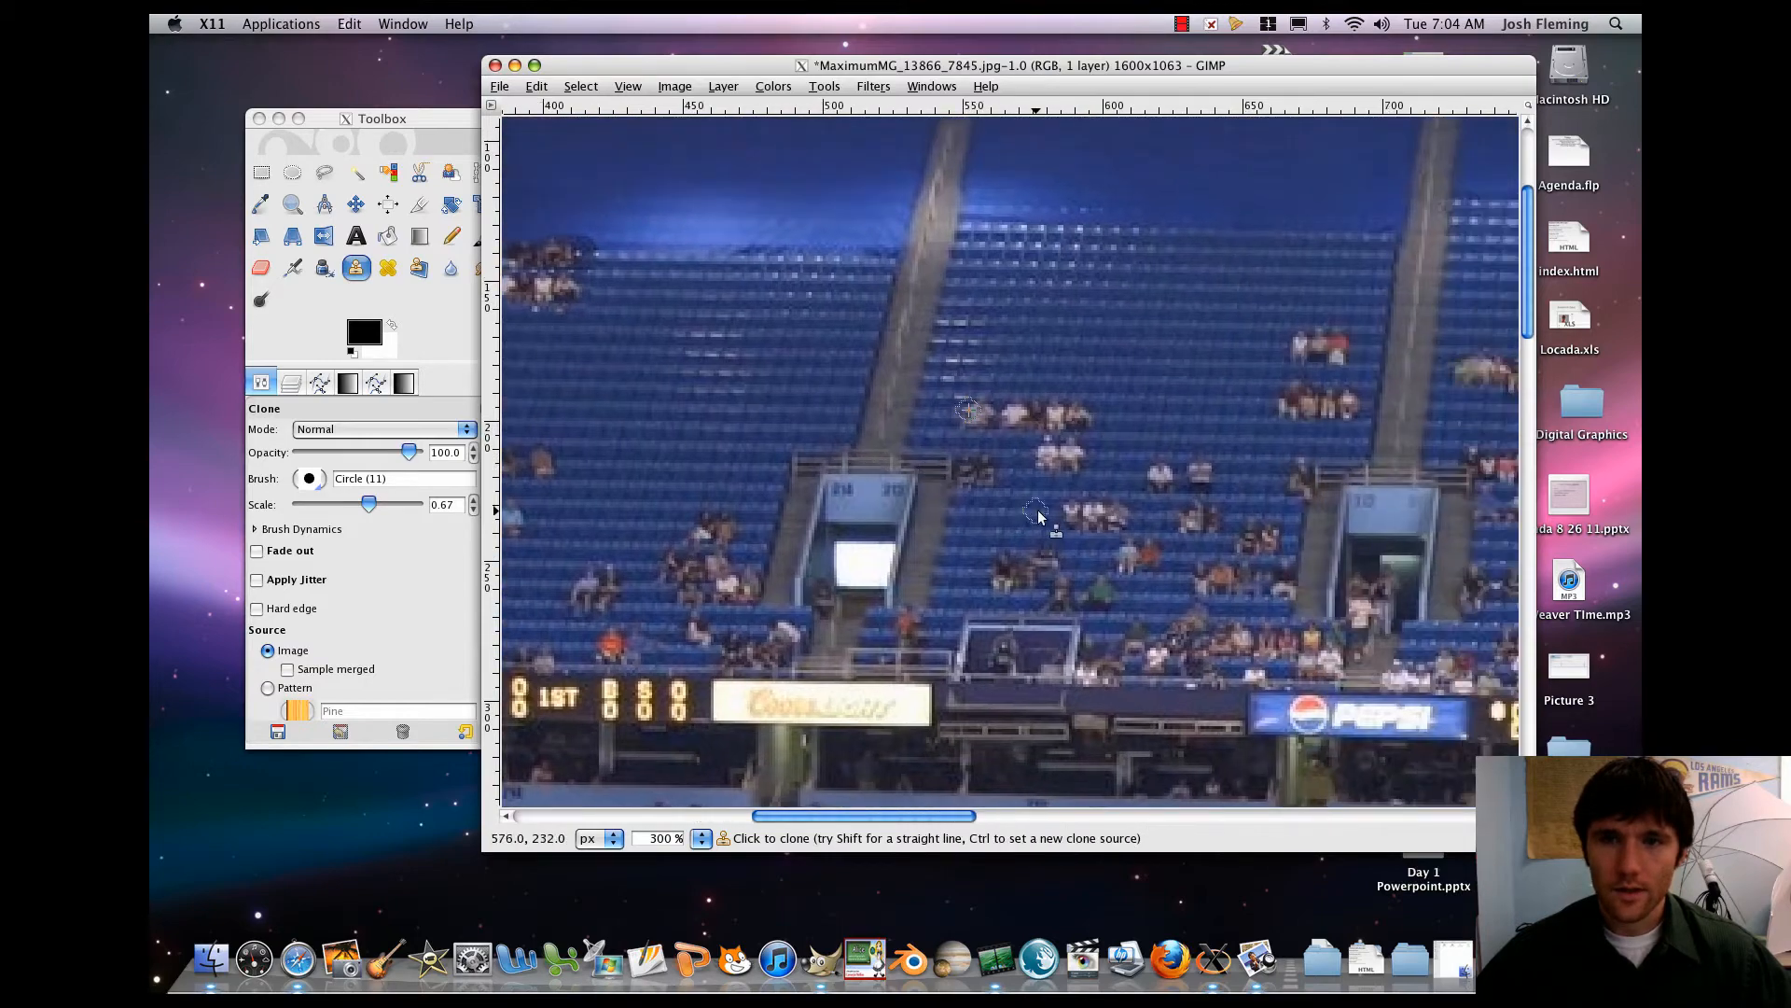
left_click(1072, 506, "ctrl")
scroll(1072, 412, "left", 5)
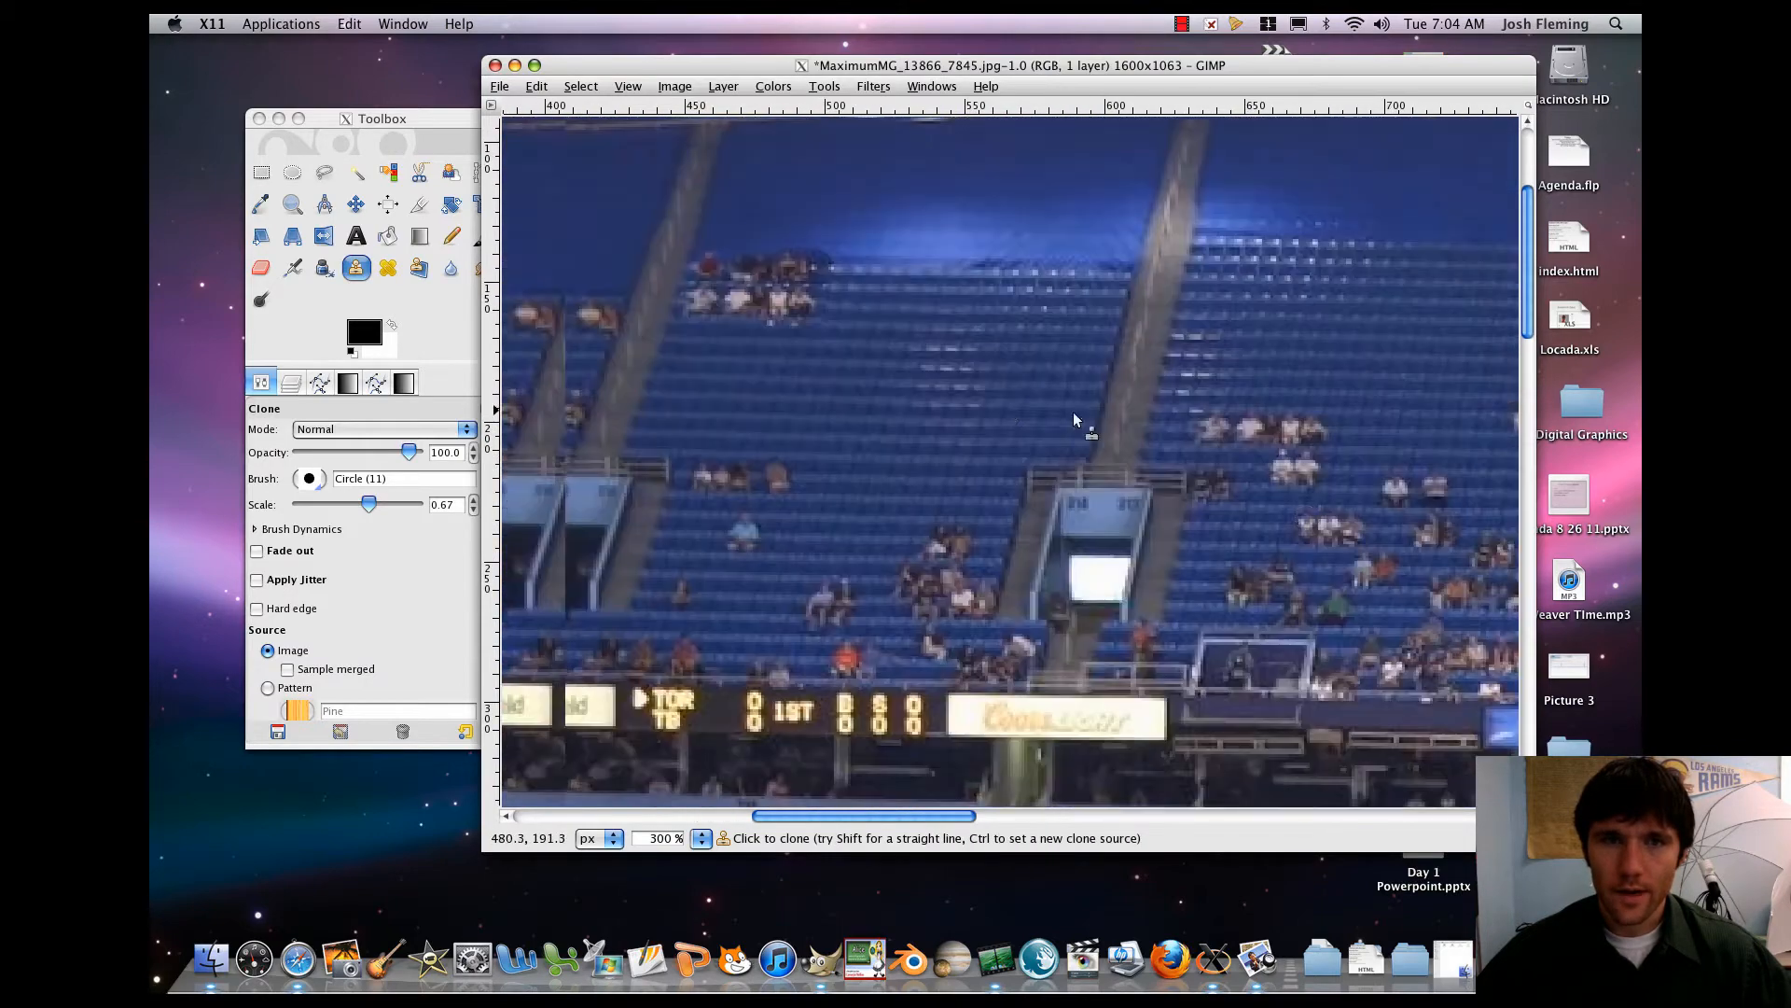
mouse_move(767, 345)
left_mouse_down()
mouse_move(792, 348)
mouse_move(750, 343)
left_mouse_up()
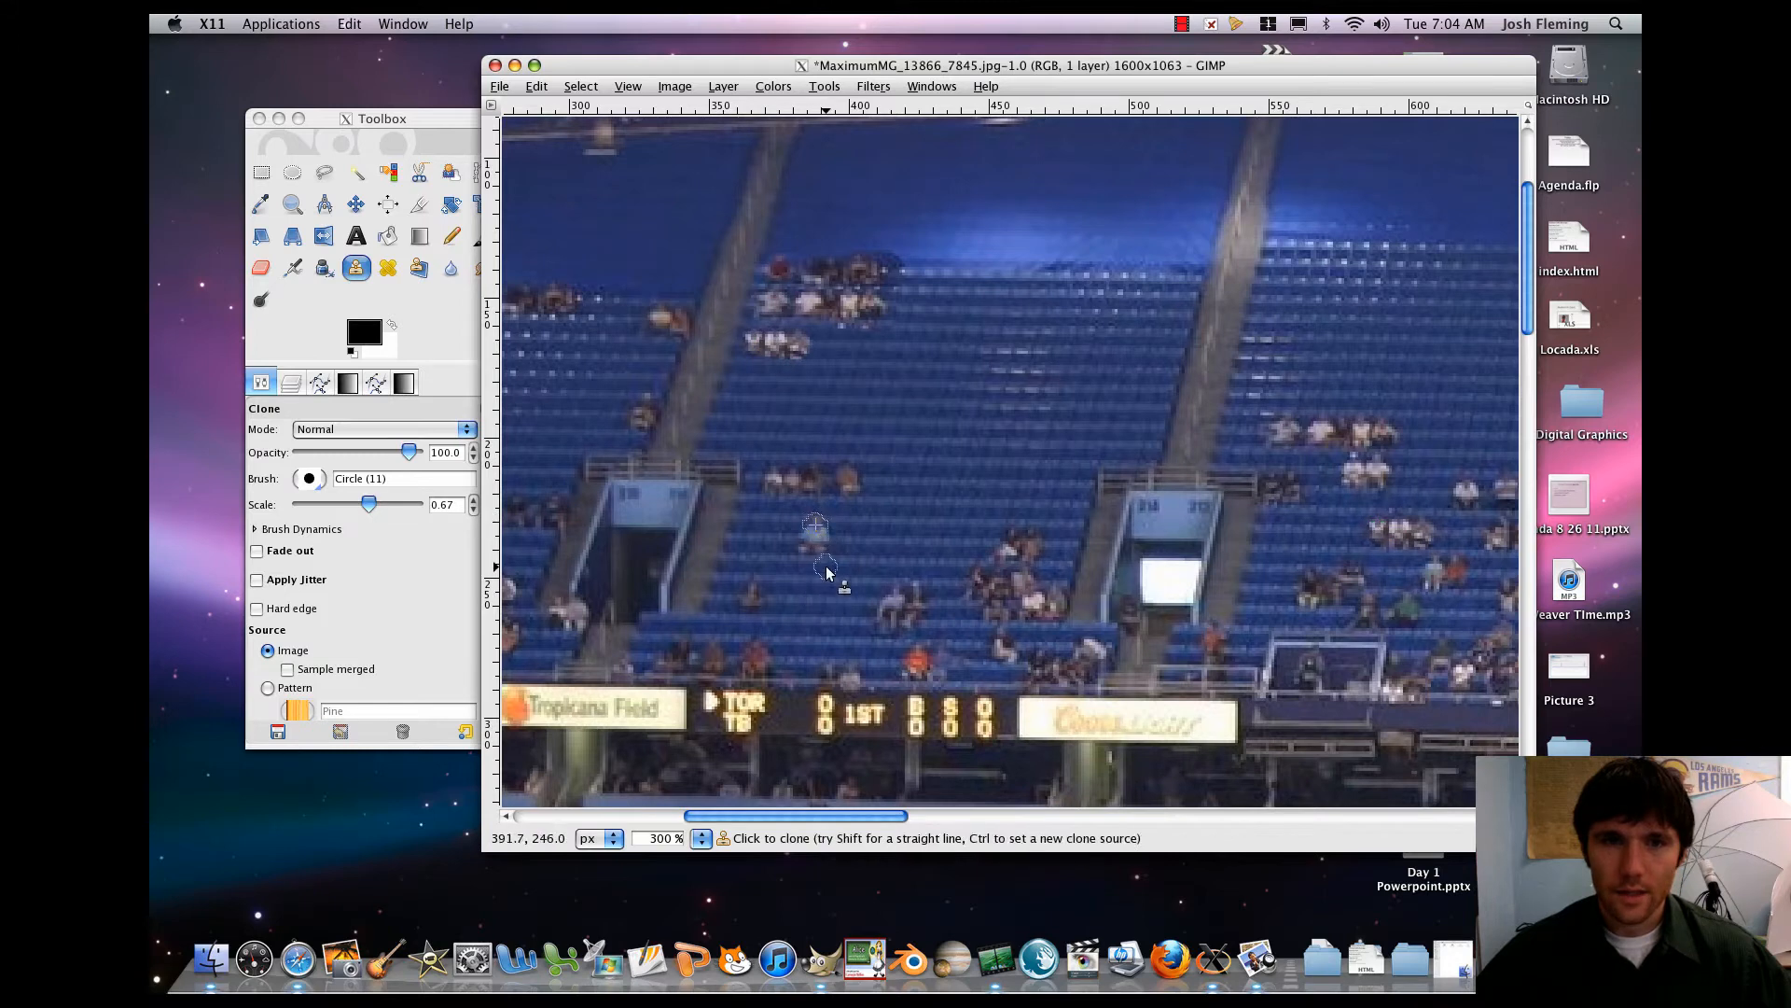
left_click(814, 534, "ctrl")
left_click_drag(823, 347, 835, 350)
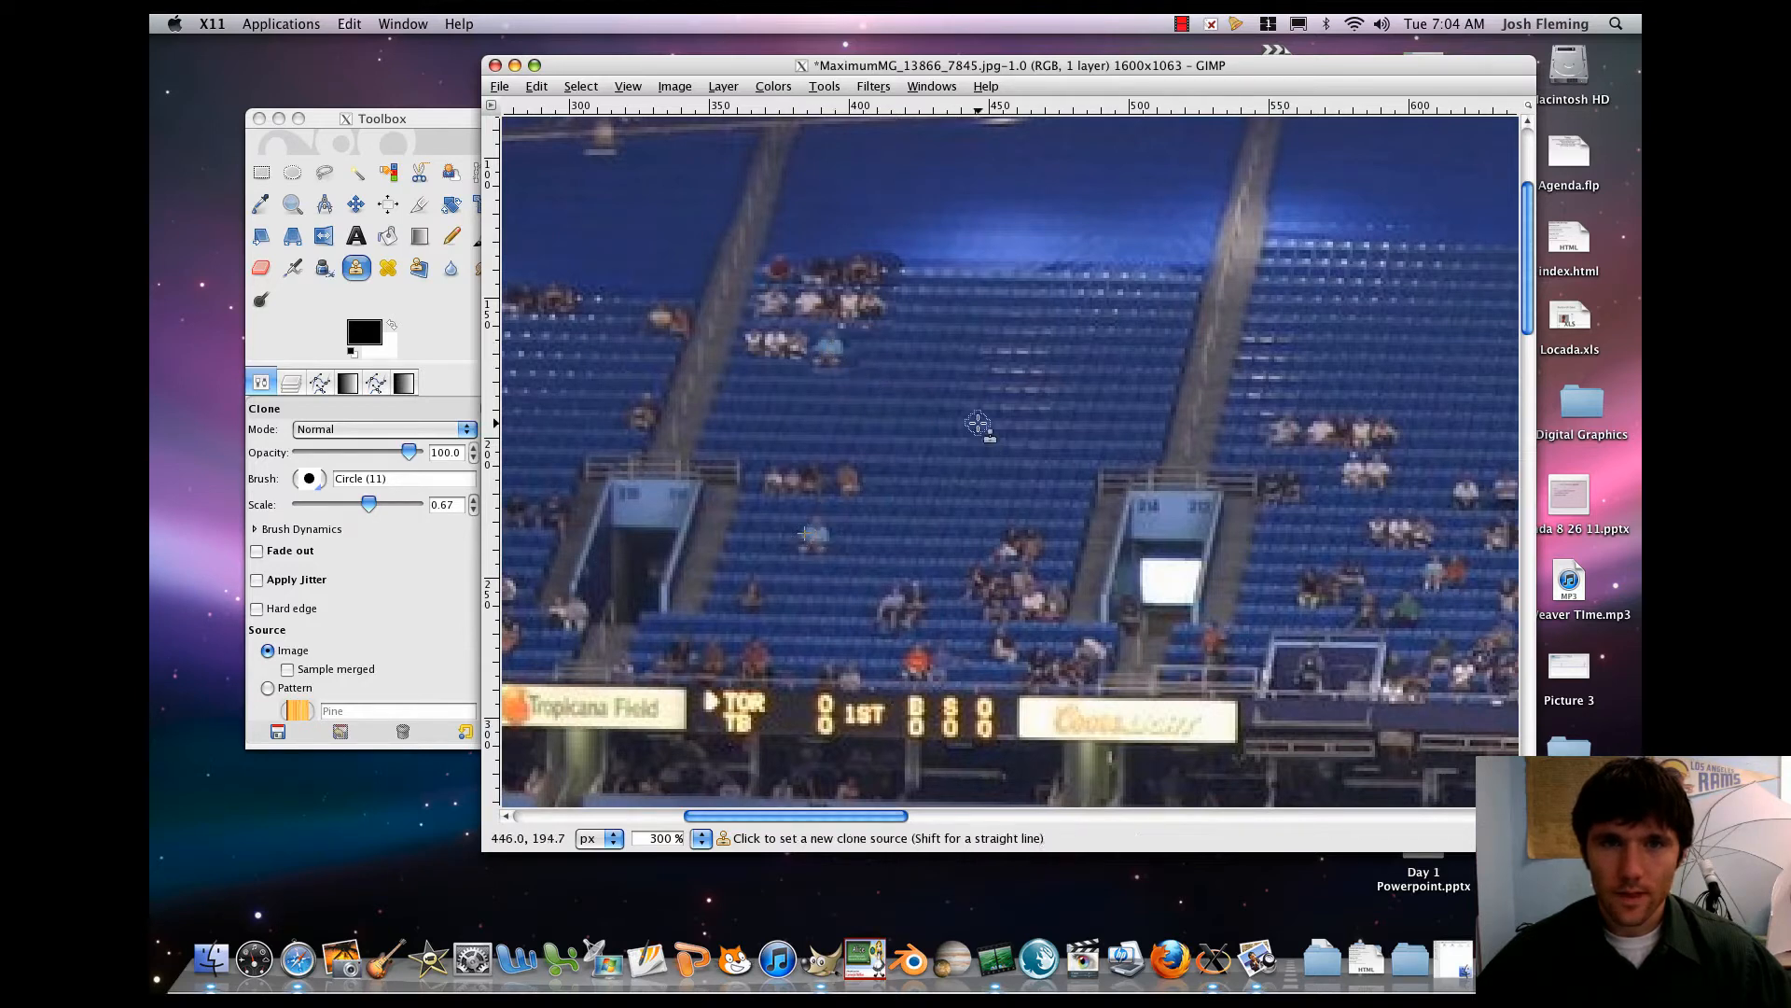
- Extend the top and second rows with two different spectator groups cloned from the section between the Coors Light and Pepsi signs
scroll(932, 541, "right", 5)
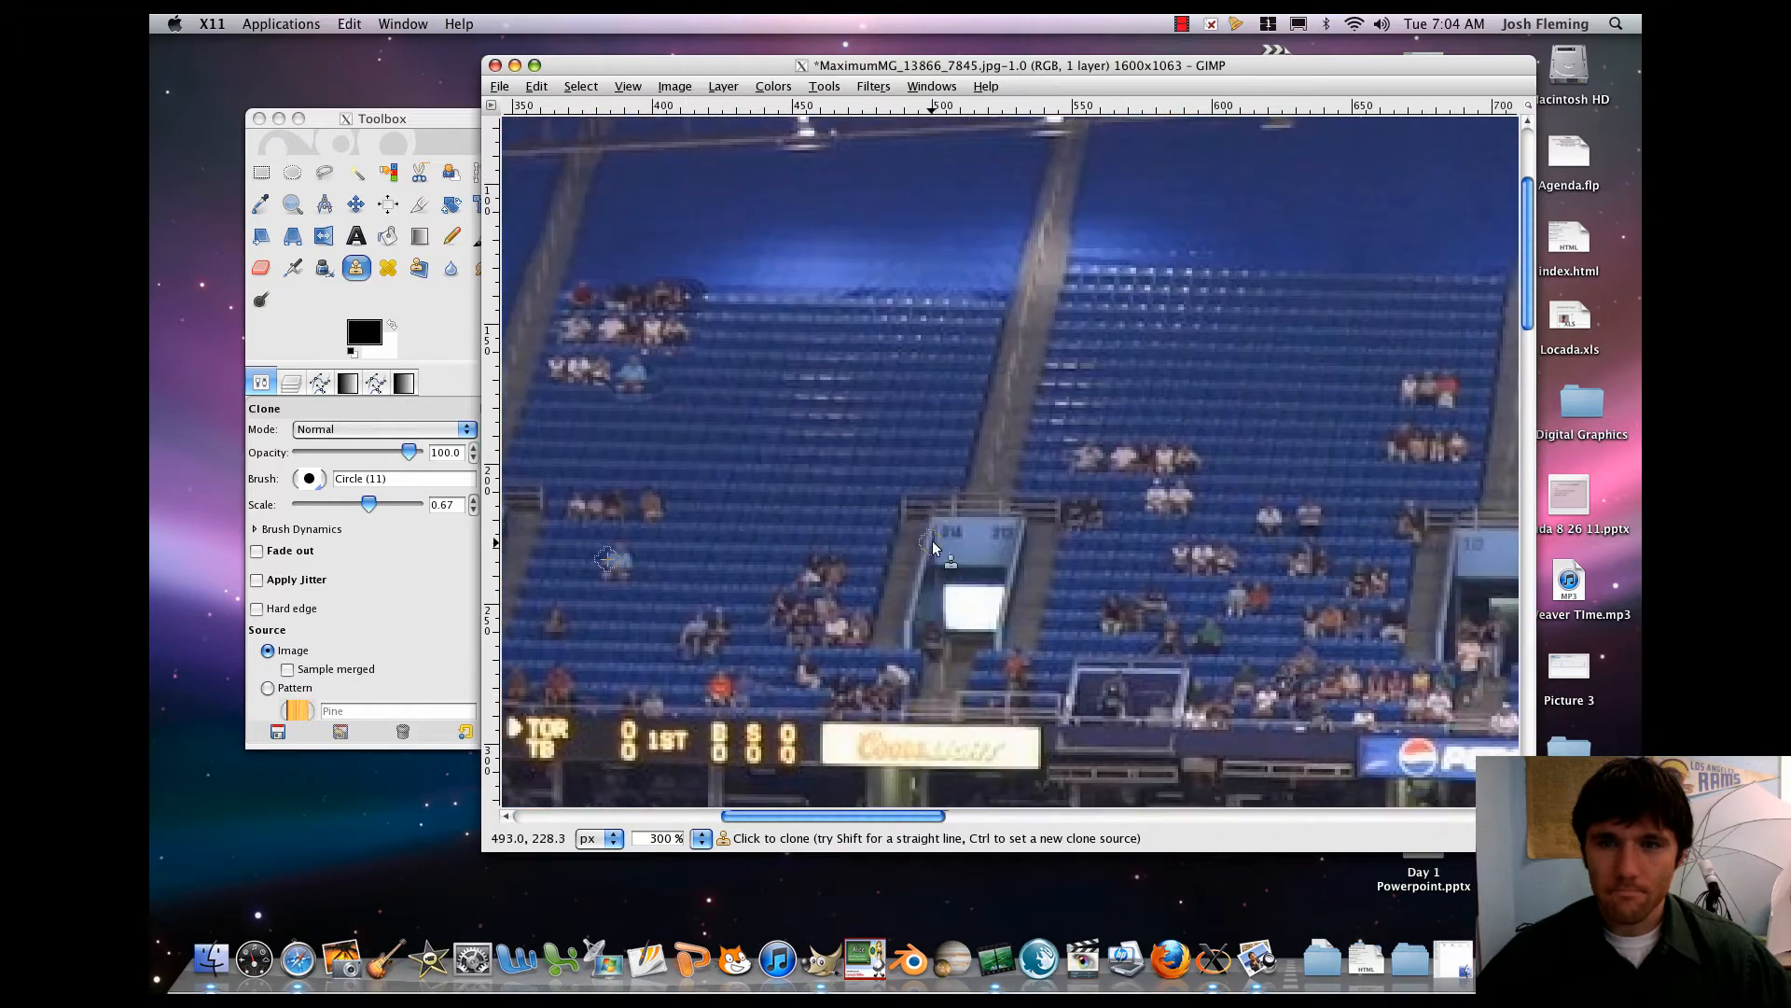
left_click(1180, 553, "ctrl")
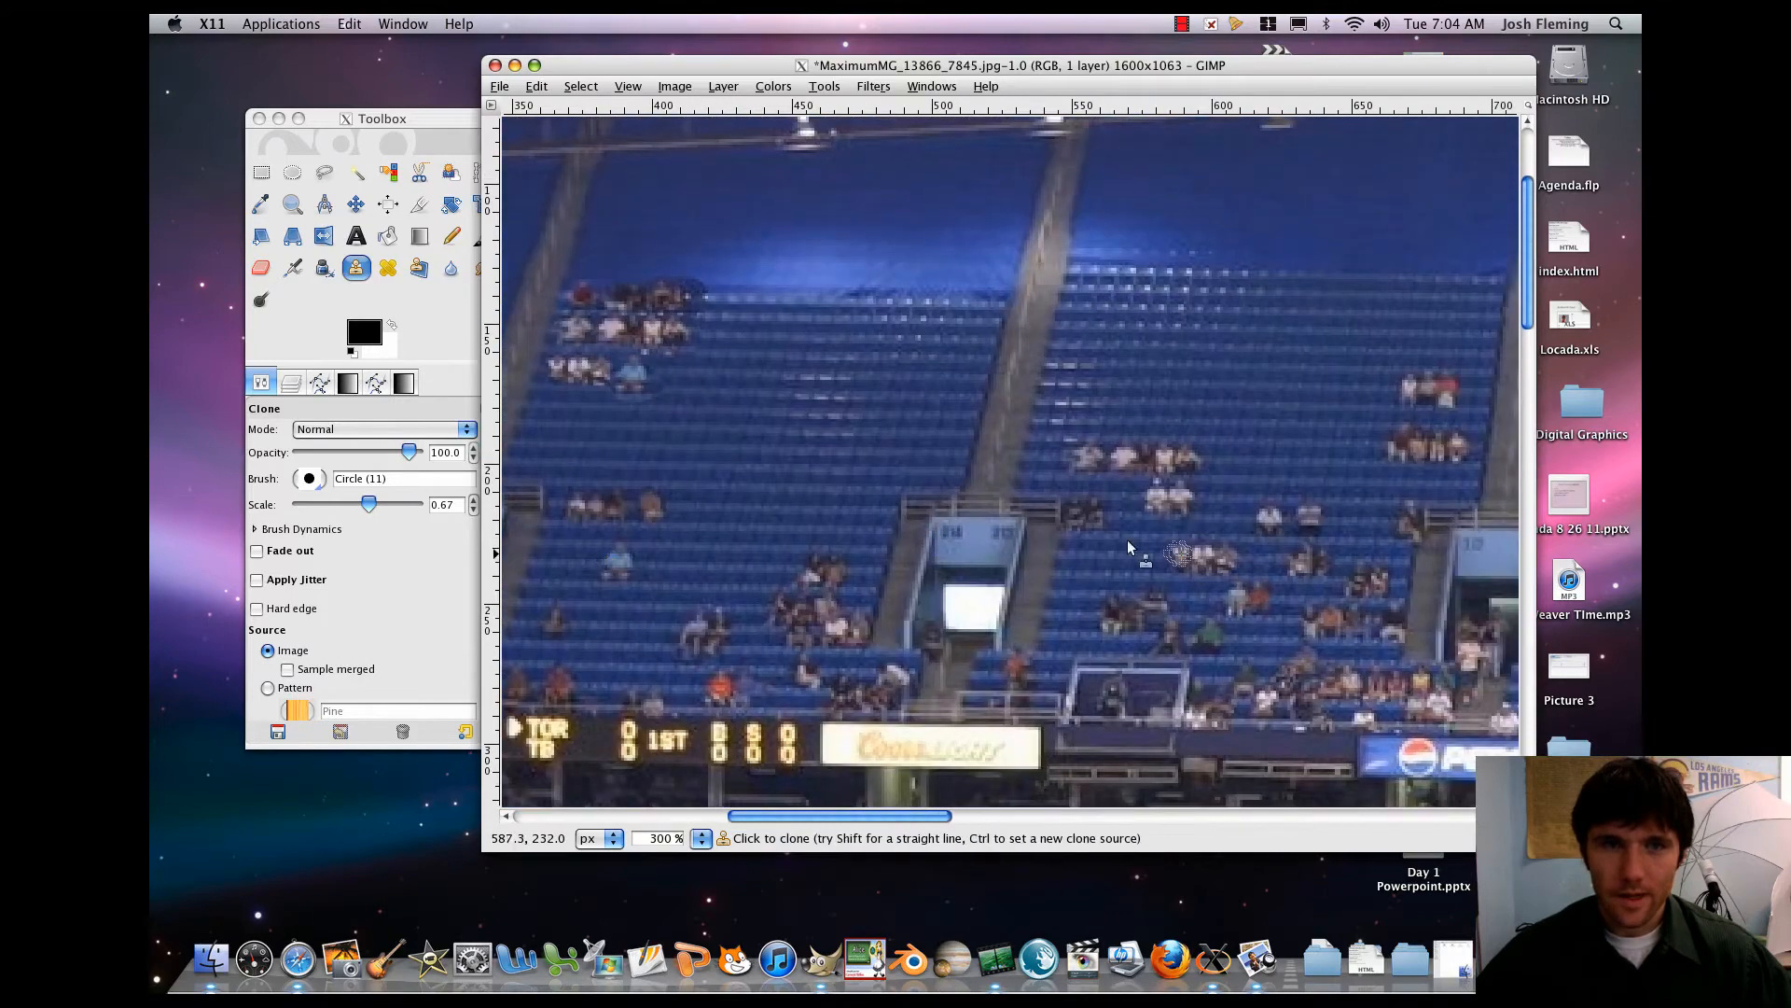
left_click_drag(719, 295, 753, 293)
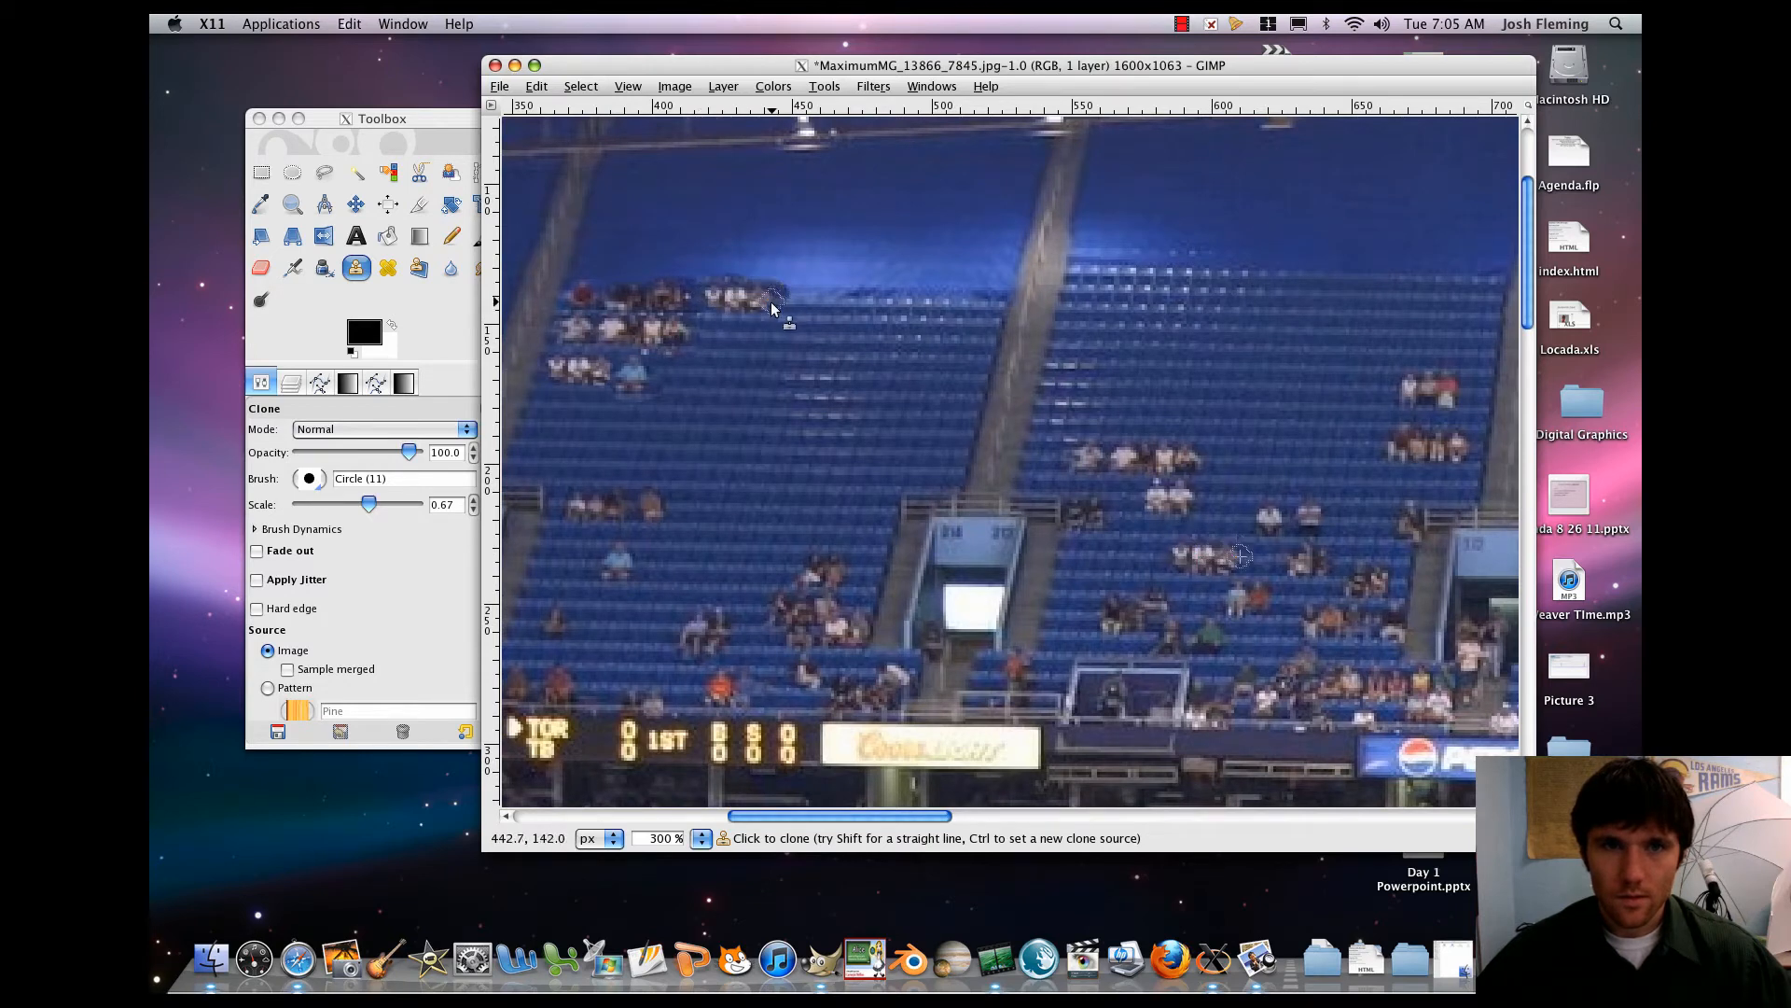
left_click(1402, 436, "ctrl")
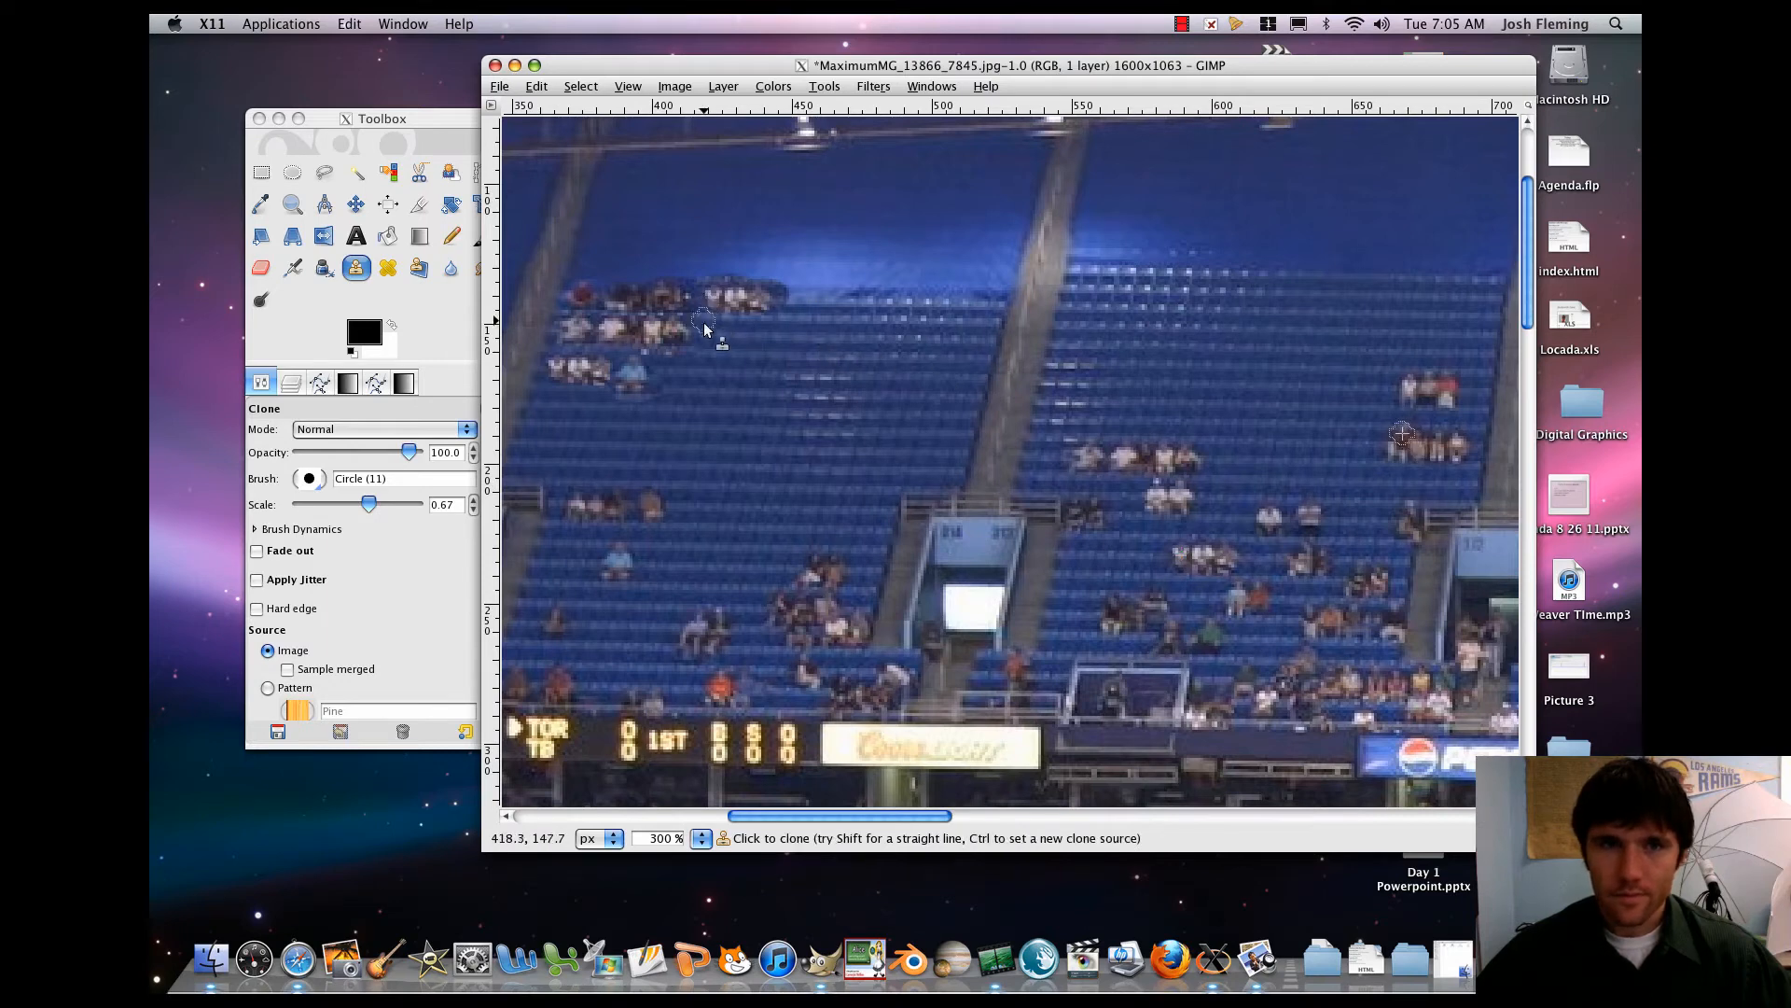
mouse_move(703, 338)
left_mouse_down()
mouse_move(739, 337)
mouse_move(703, 339)
mouse_move(731, 353)
mouse_move(704, 342)
mouse_move(749, 327)
left_mouse_up()
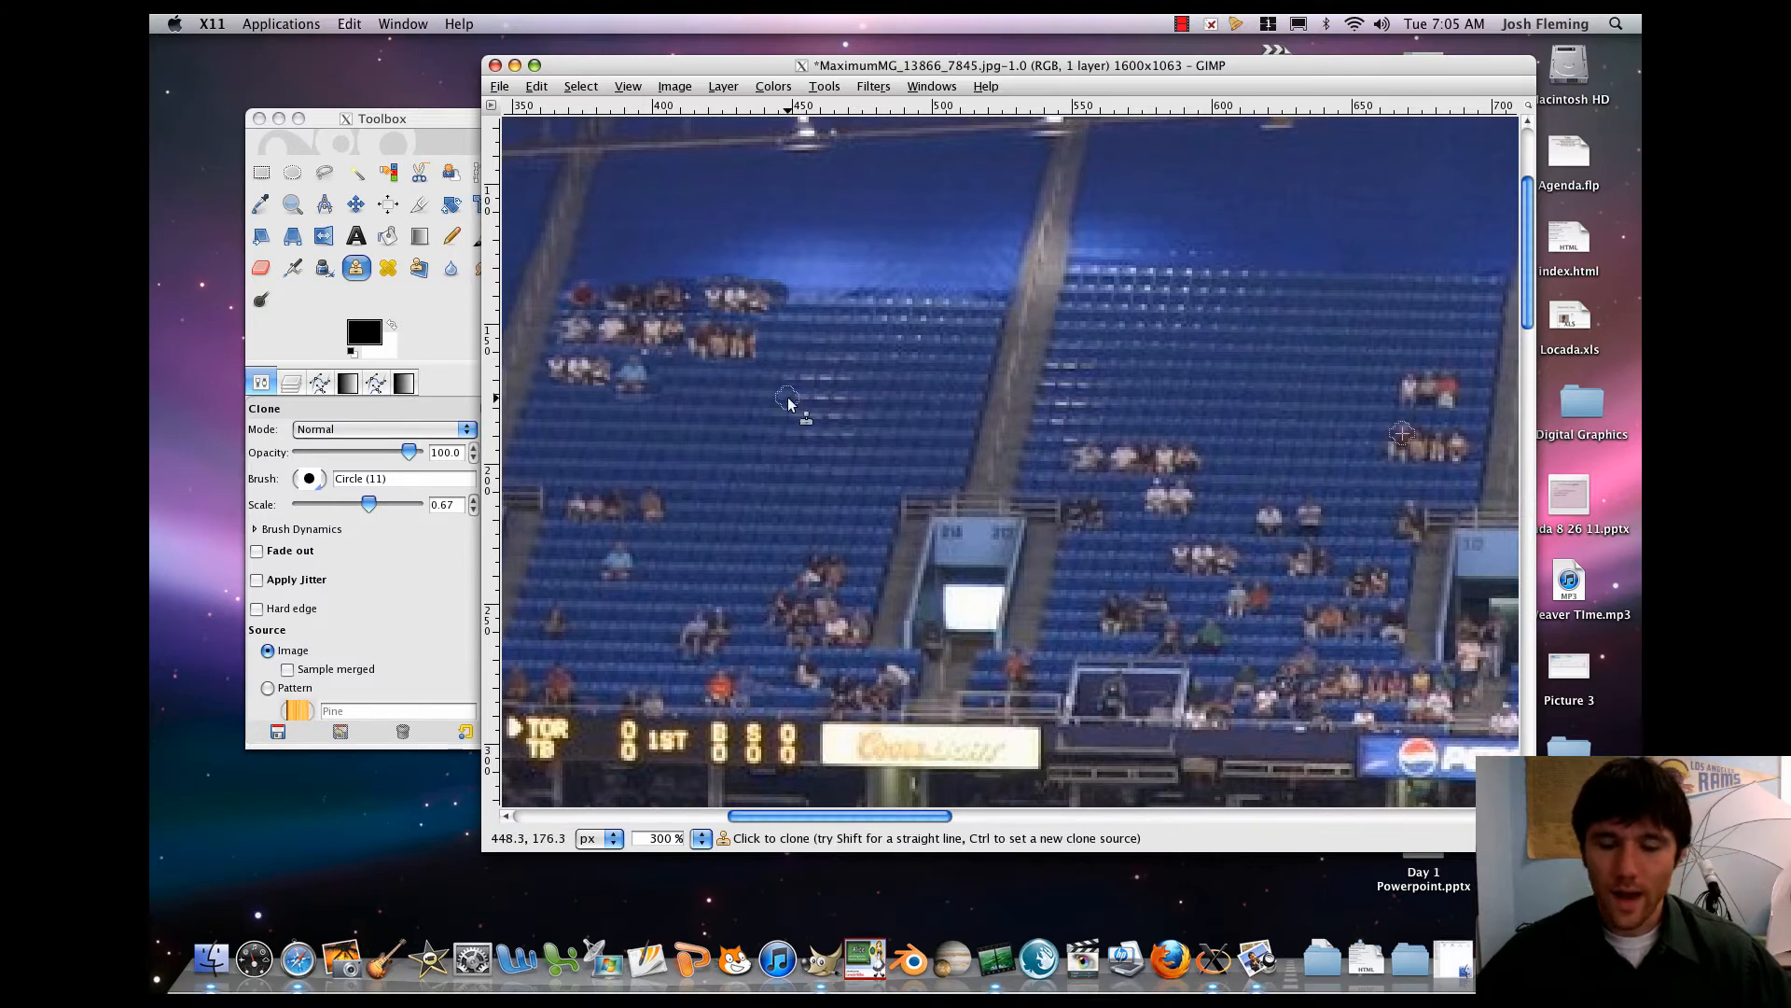
- Check how the cloned spectators blend into the whole stadium image at 50% zoom and the upper deck at 150%
key("minus")
key("minus")
key("minus")
key("minus")
key("minus")
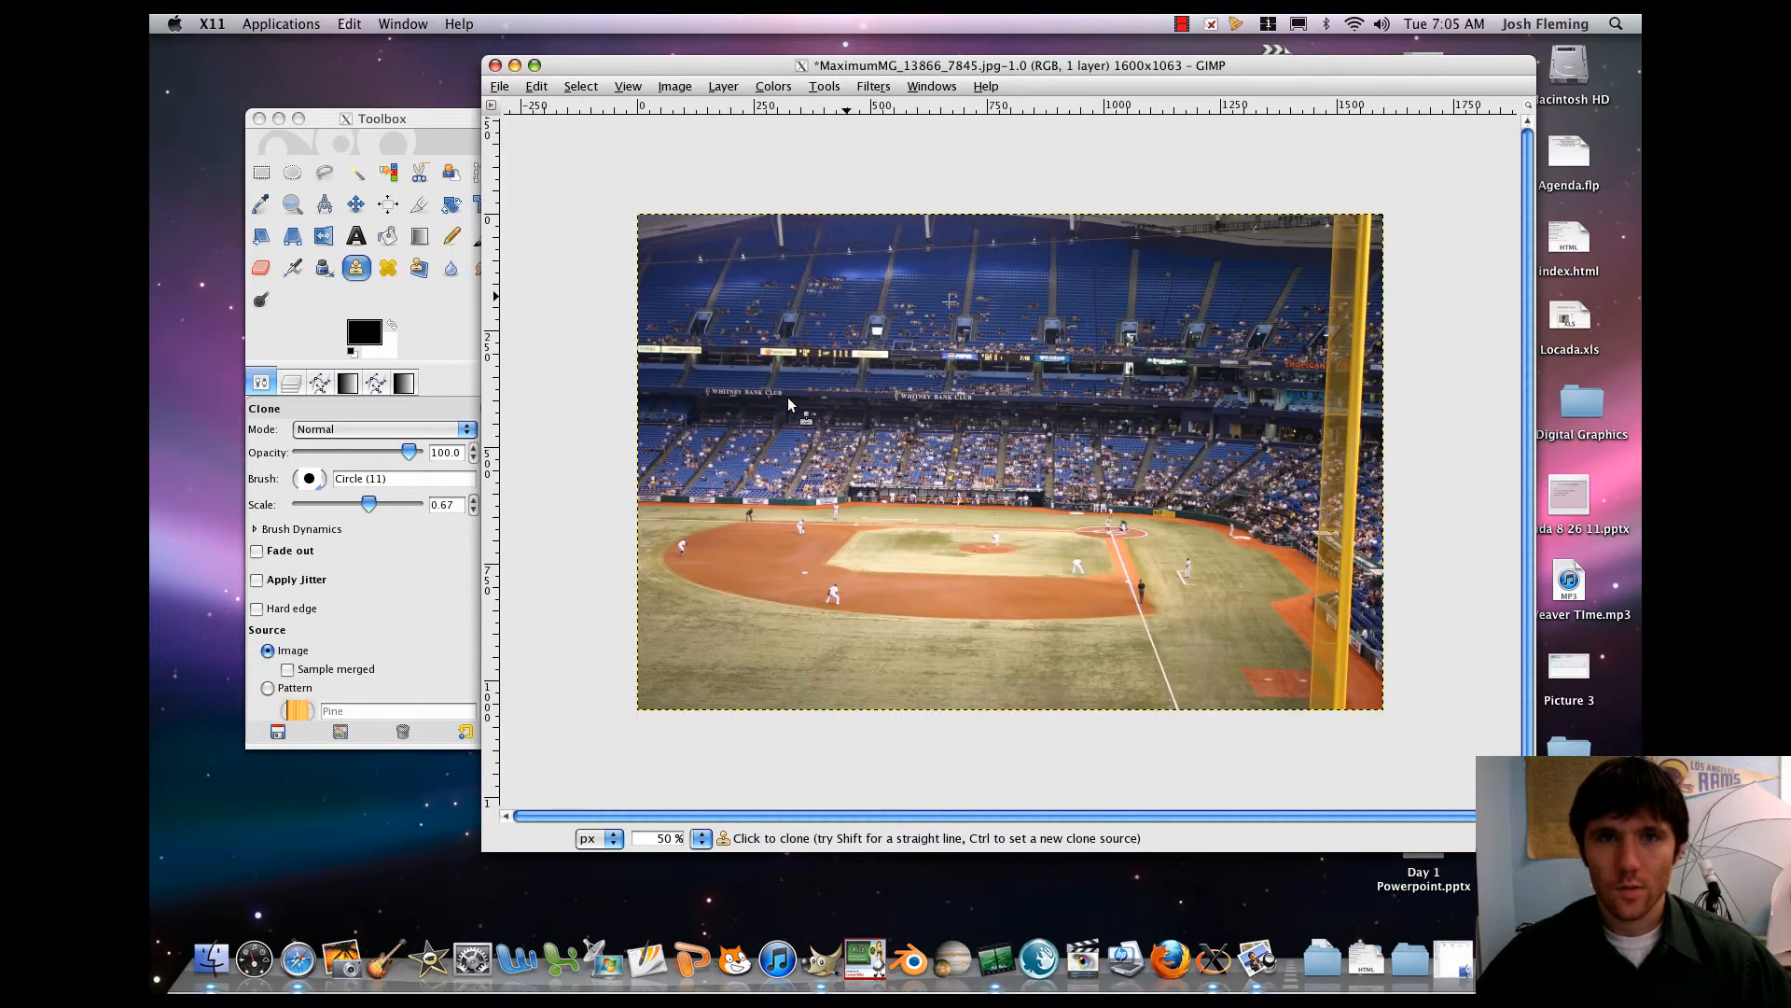
key("plus")
key("plus")
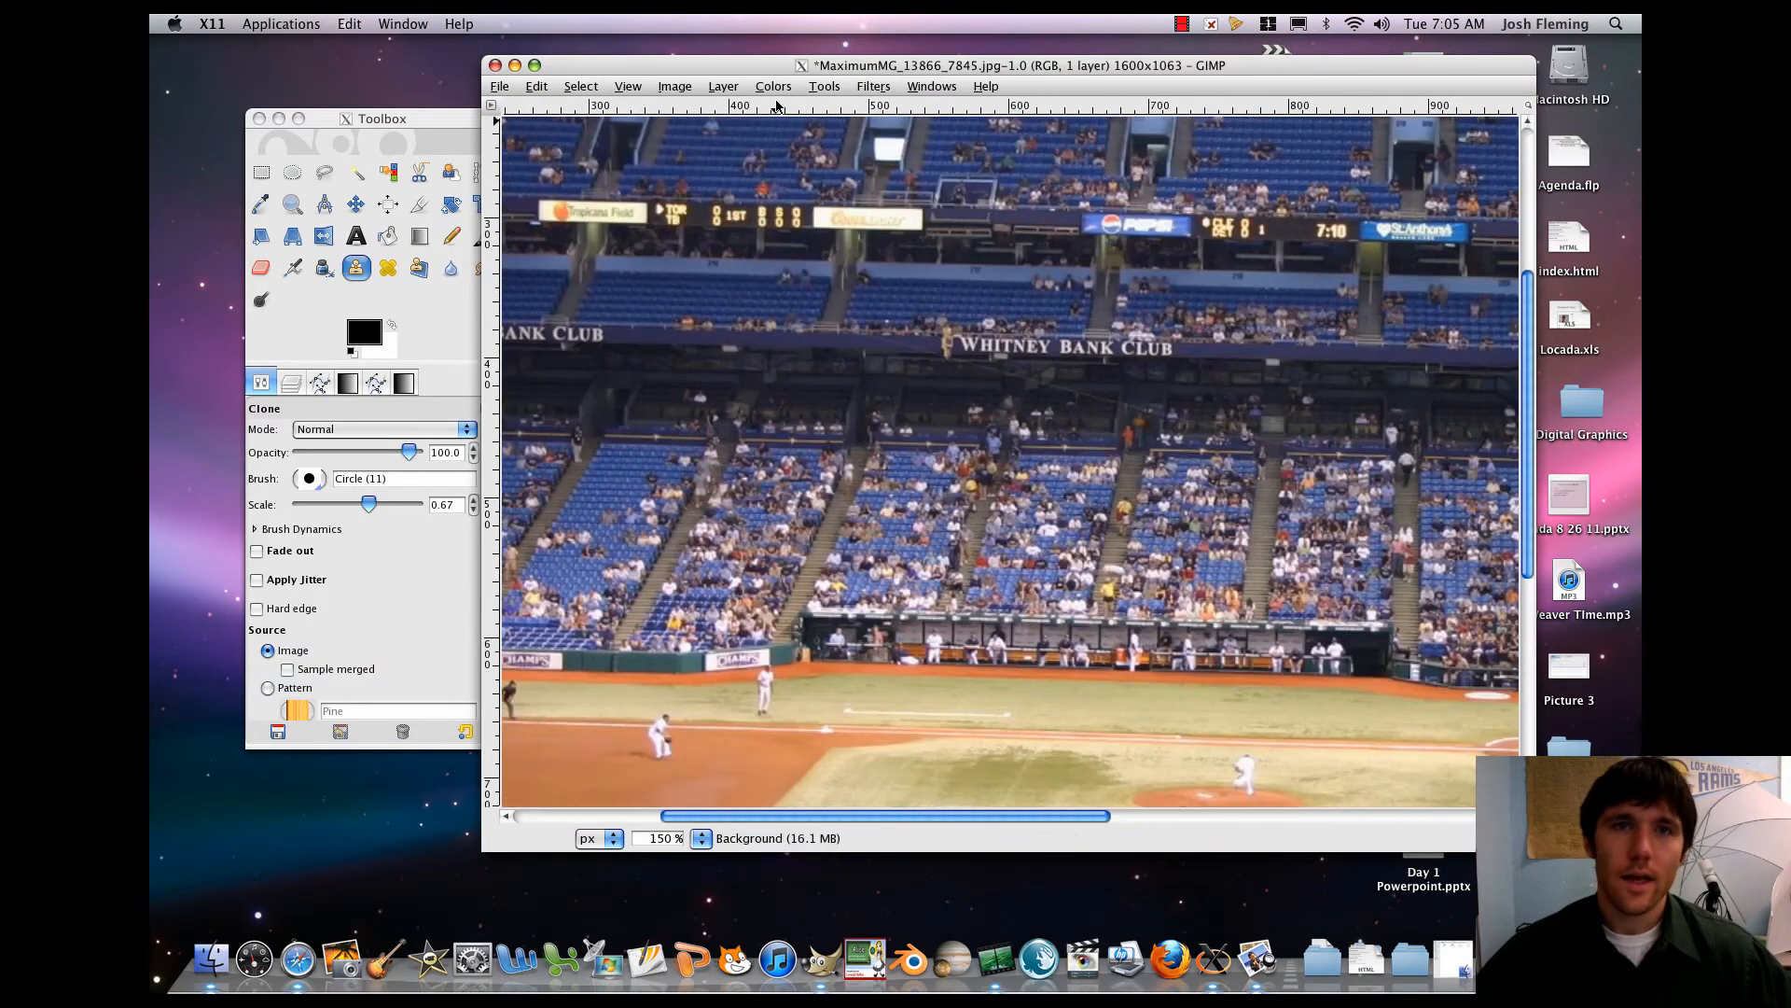
key("plus")
scroll(782, 383, "up", 1)
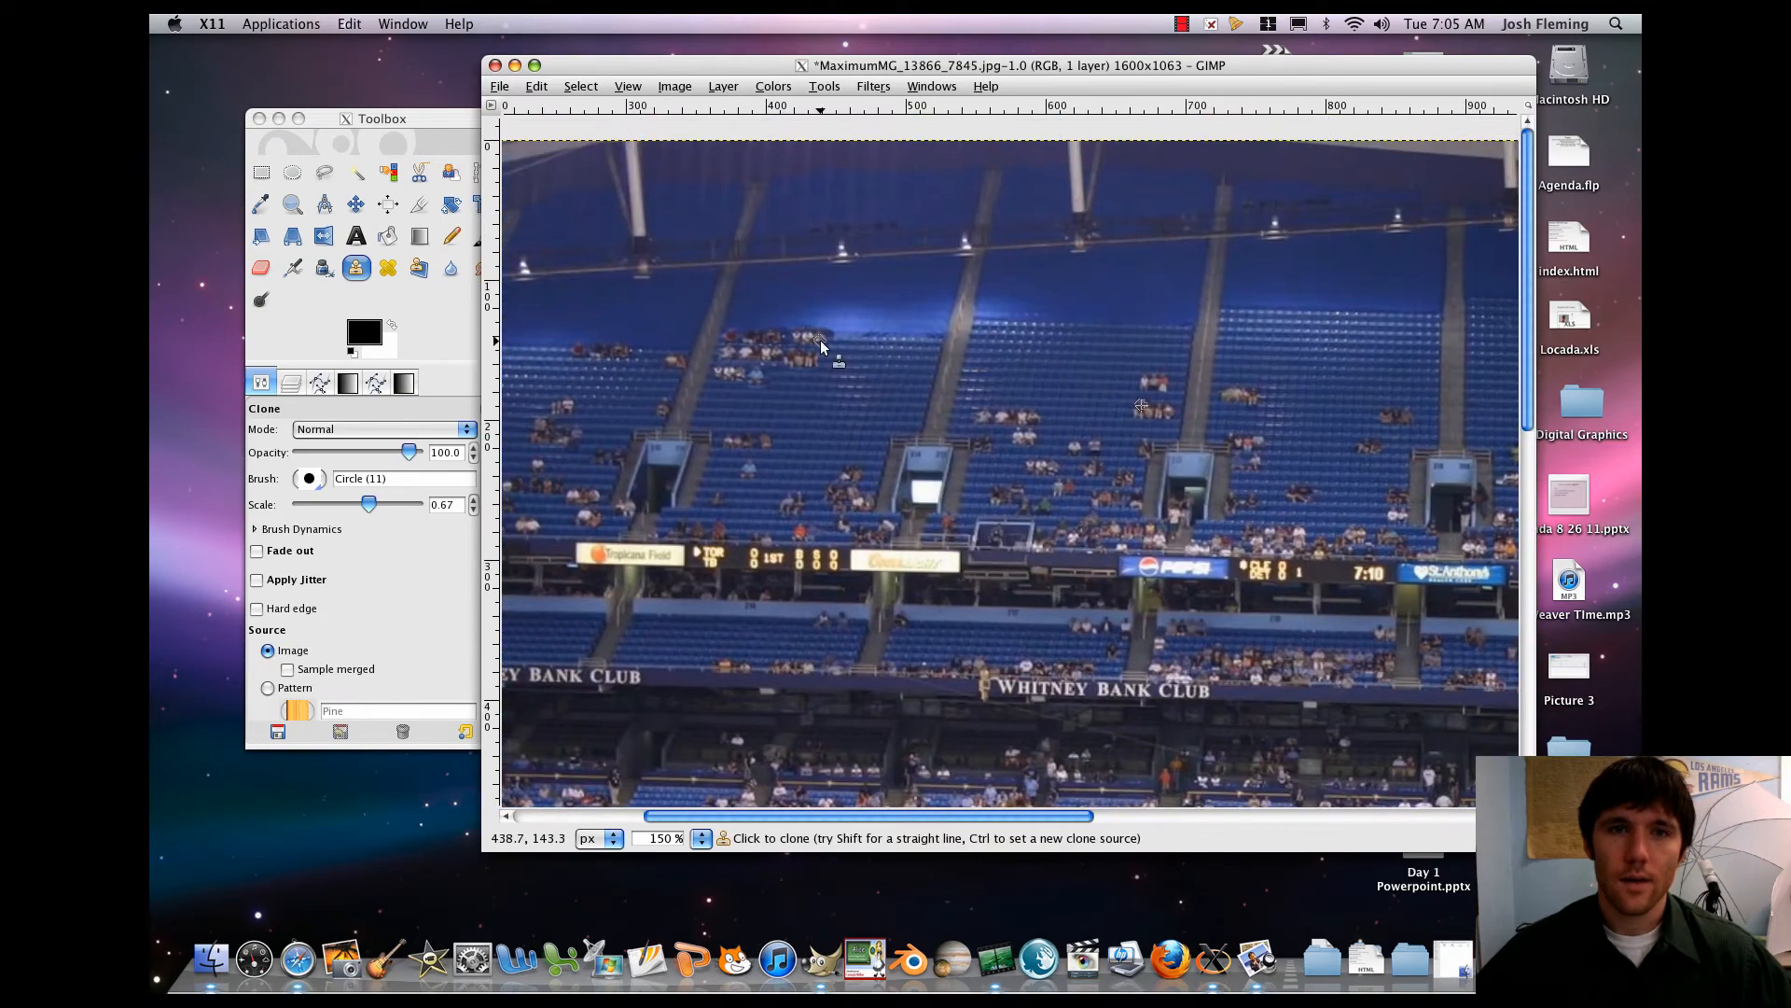
- Try covering the dark edge above the top-row spectators with bright wall sampled near the far stairs, and undo the stroke
key("plus")
key("plus")
key("plus")
key("plus")
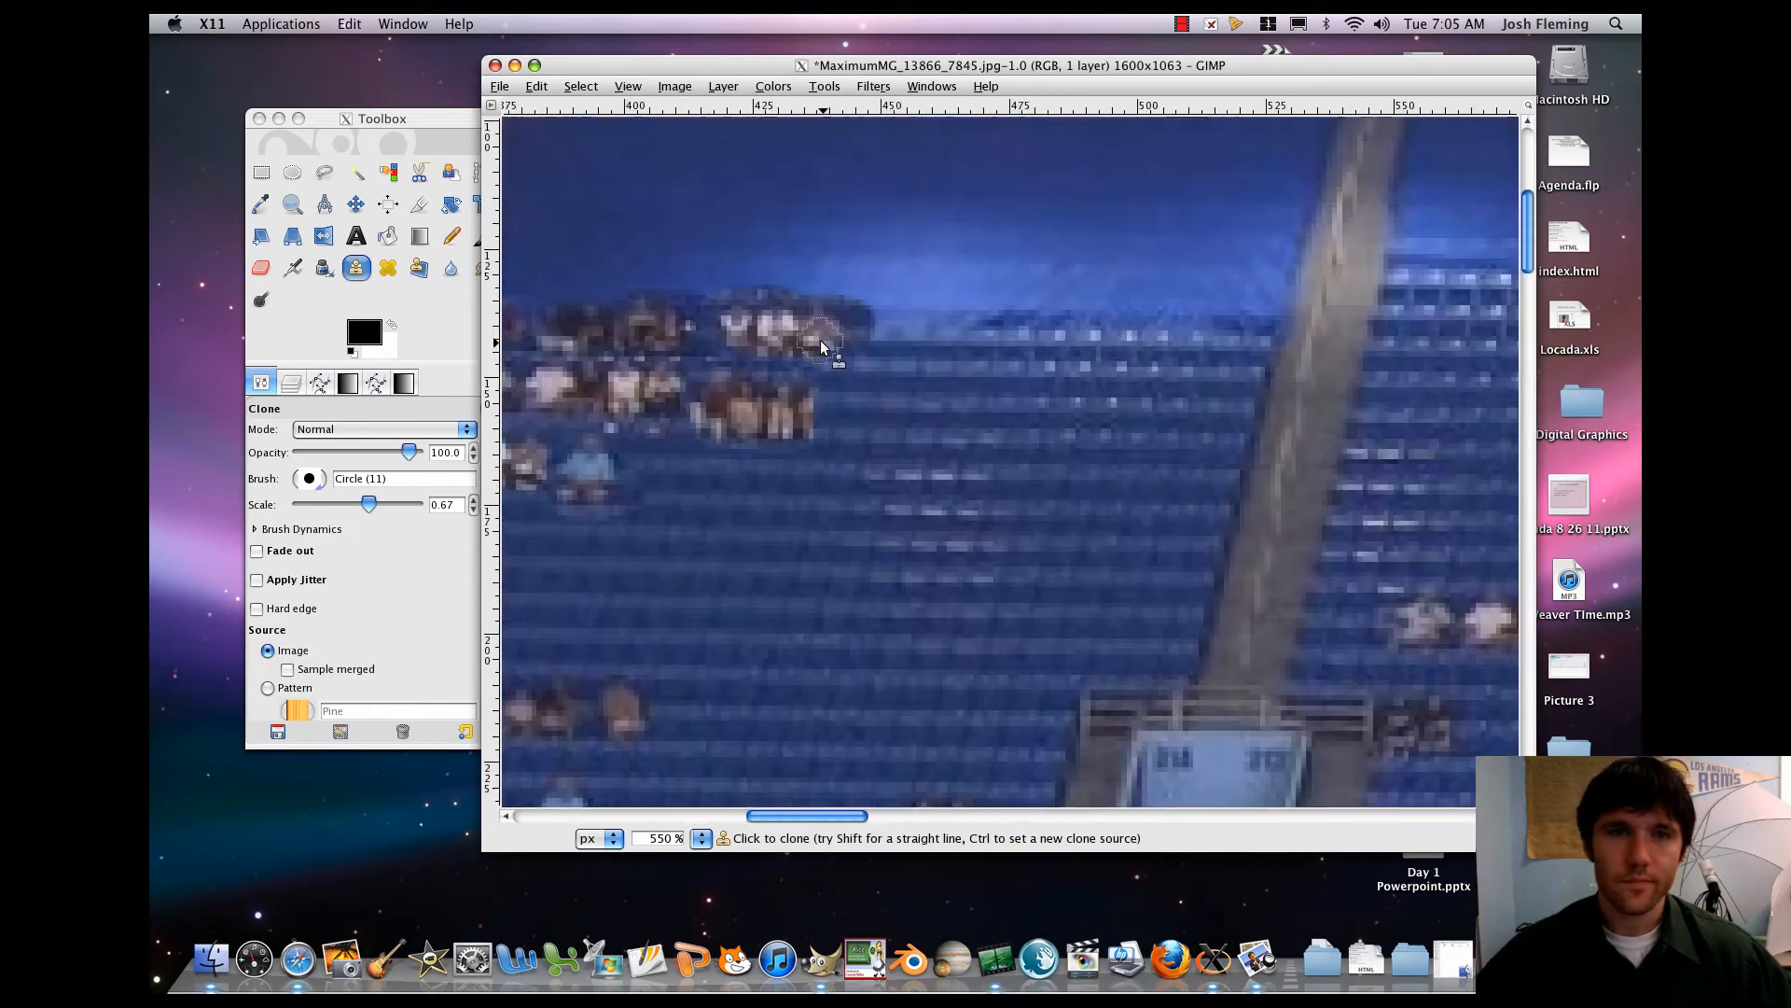
left_click_drag(861, 289, 980, 318)
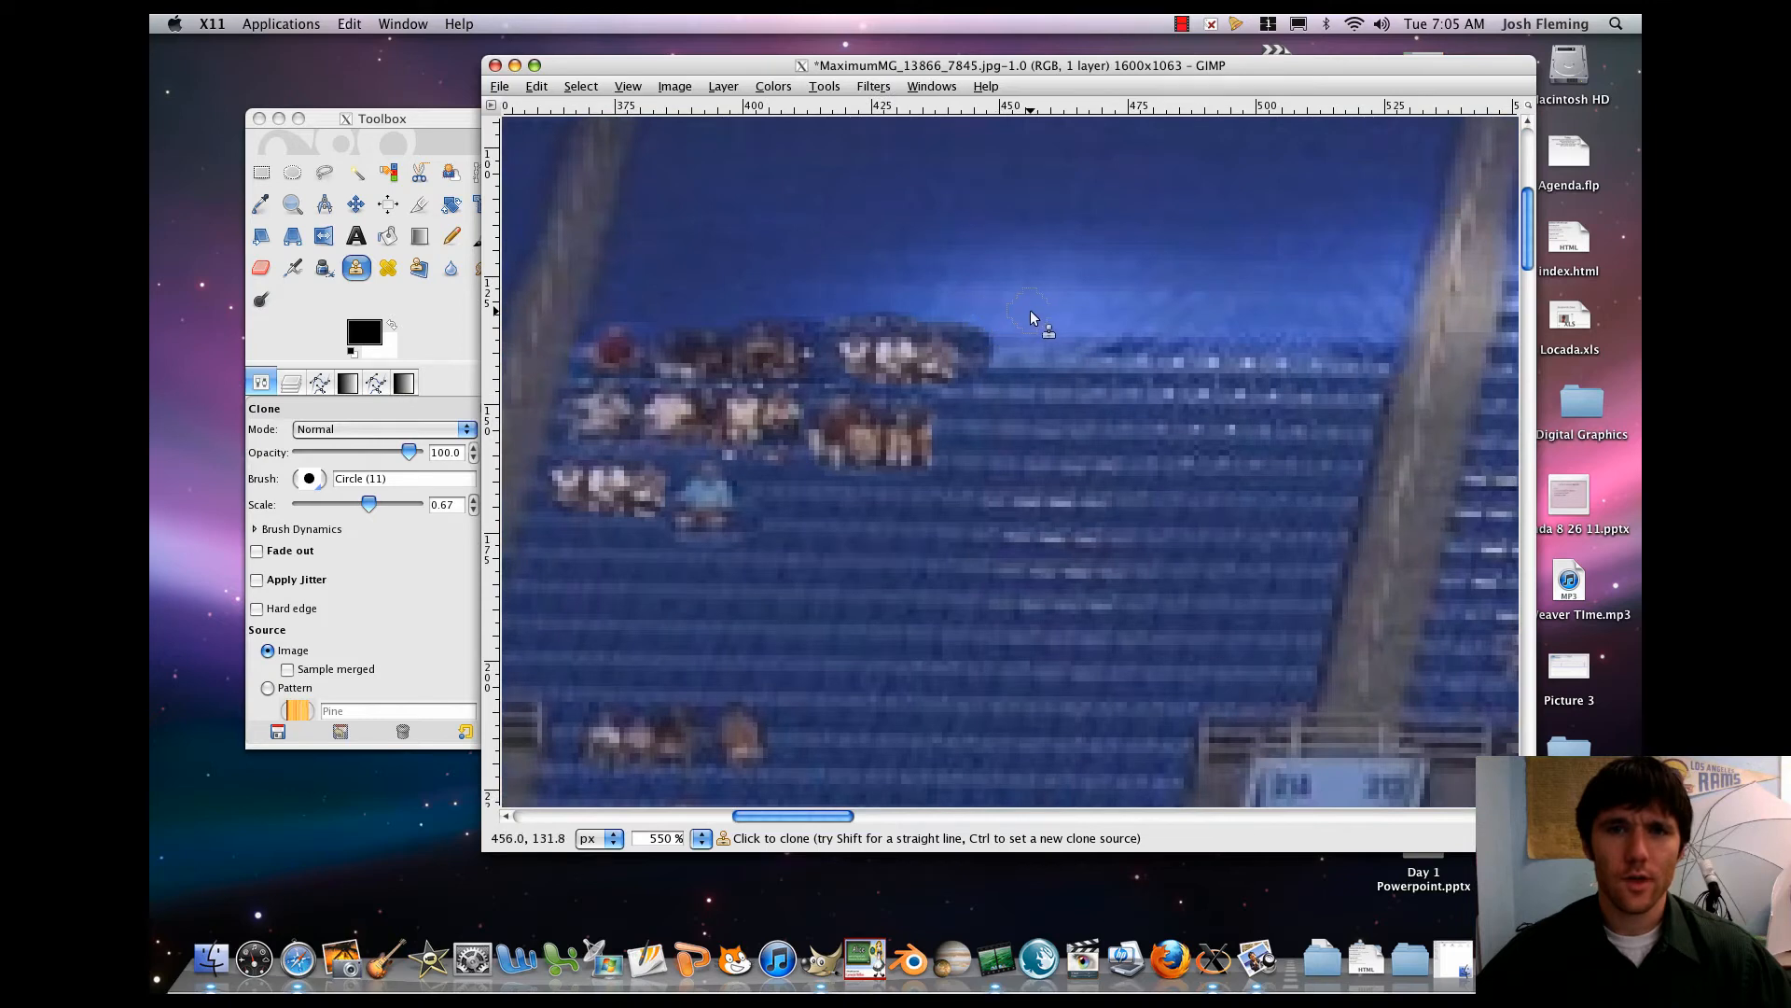
left_click(1022, 312, "ctrl")
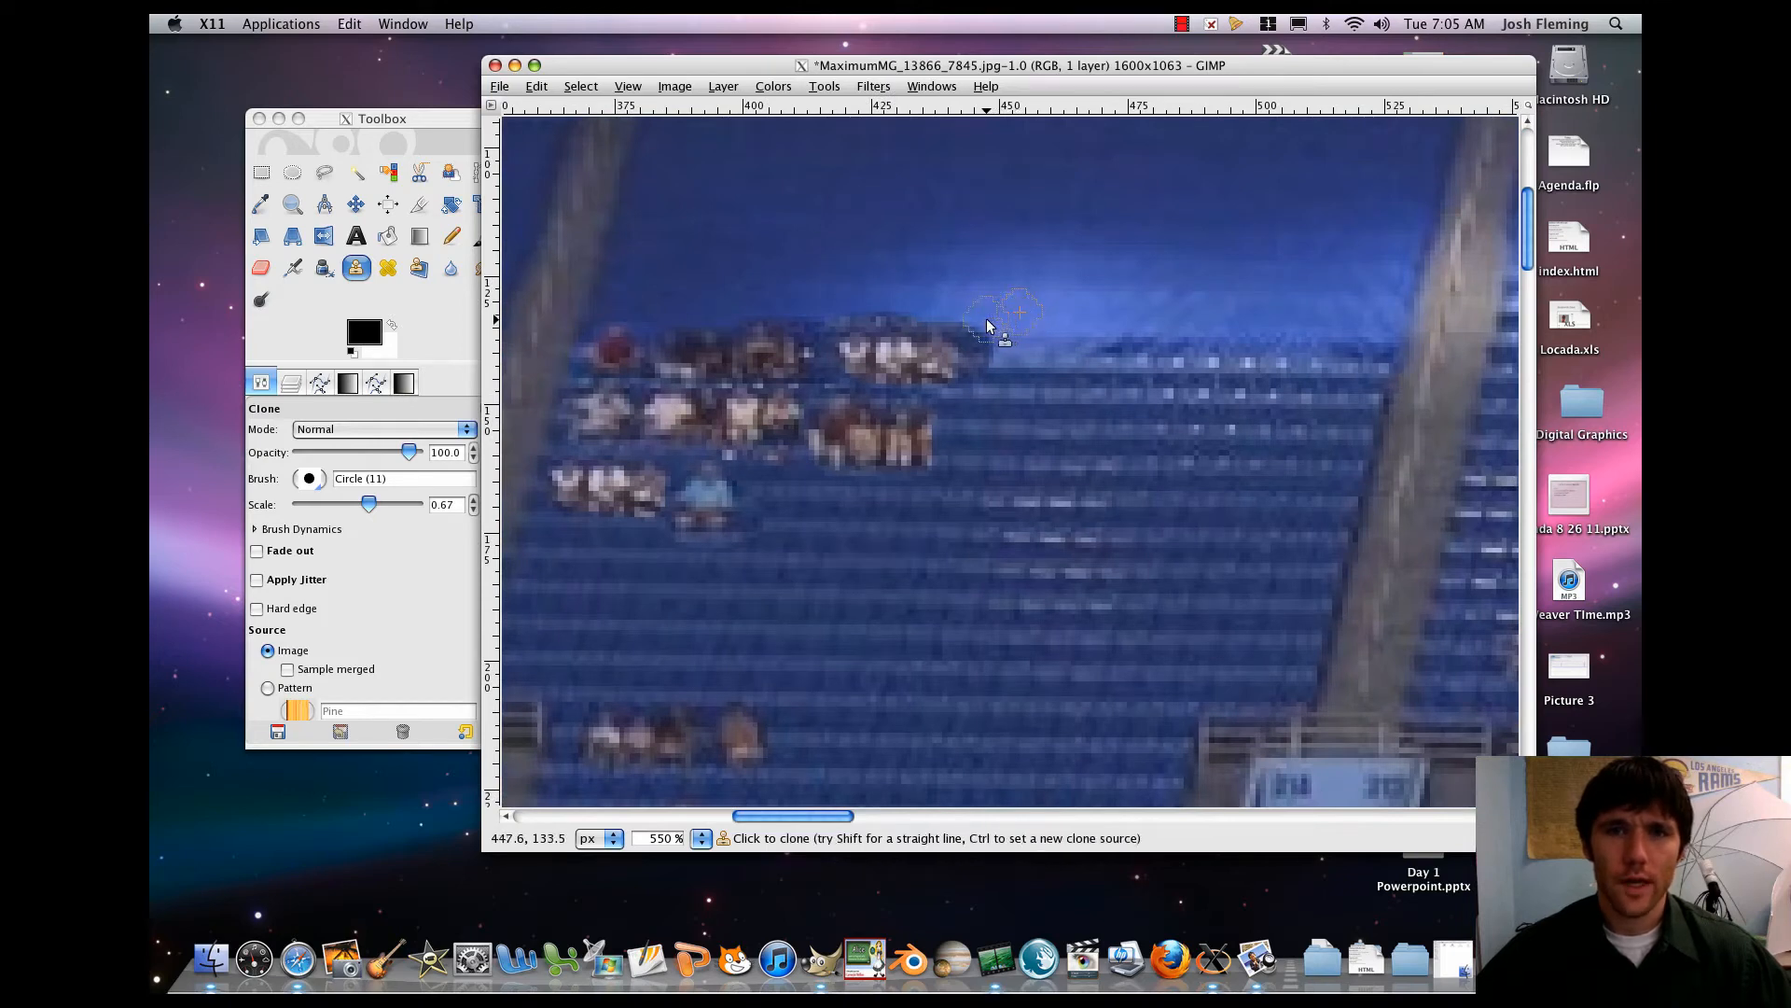
left_click(1368, 318, "ctrl")
left_click_drag(962, 324, 766, 319)
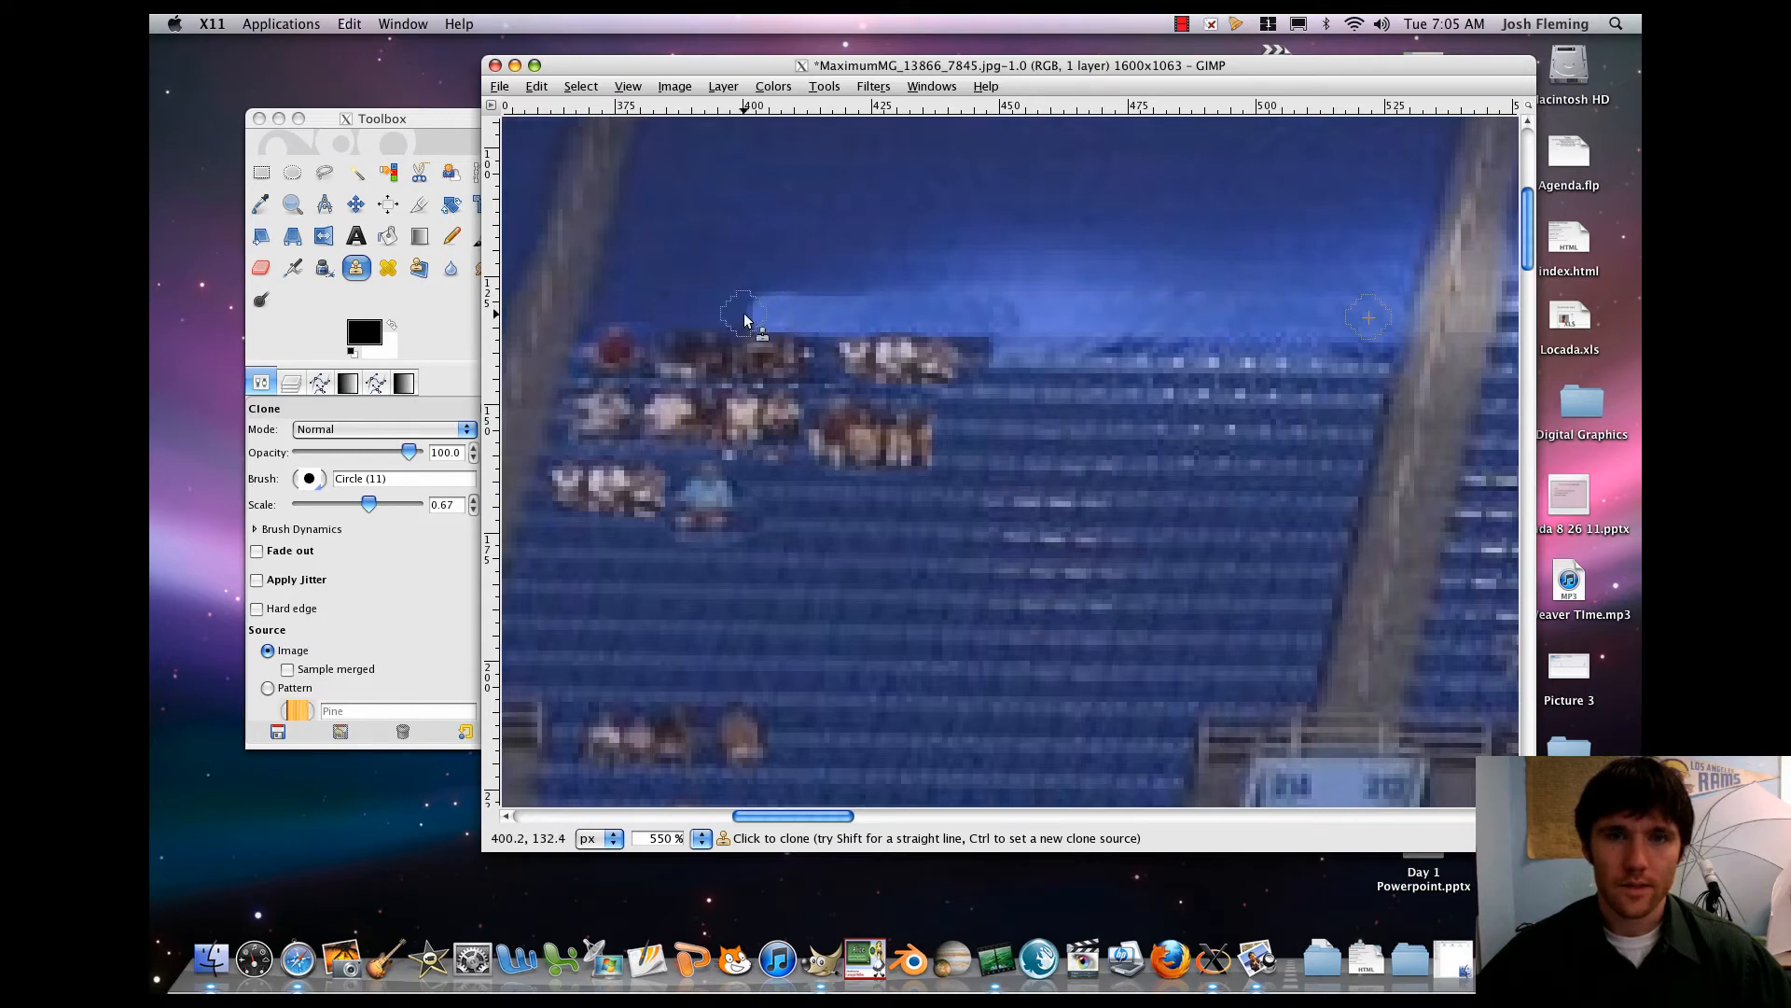
left_click(536, 86)
left_click(575, 107)
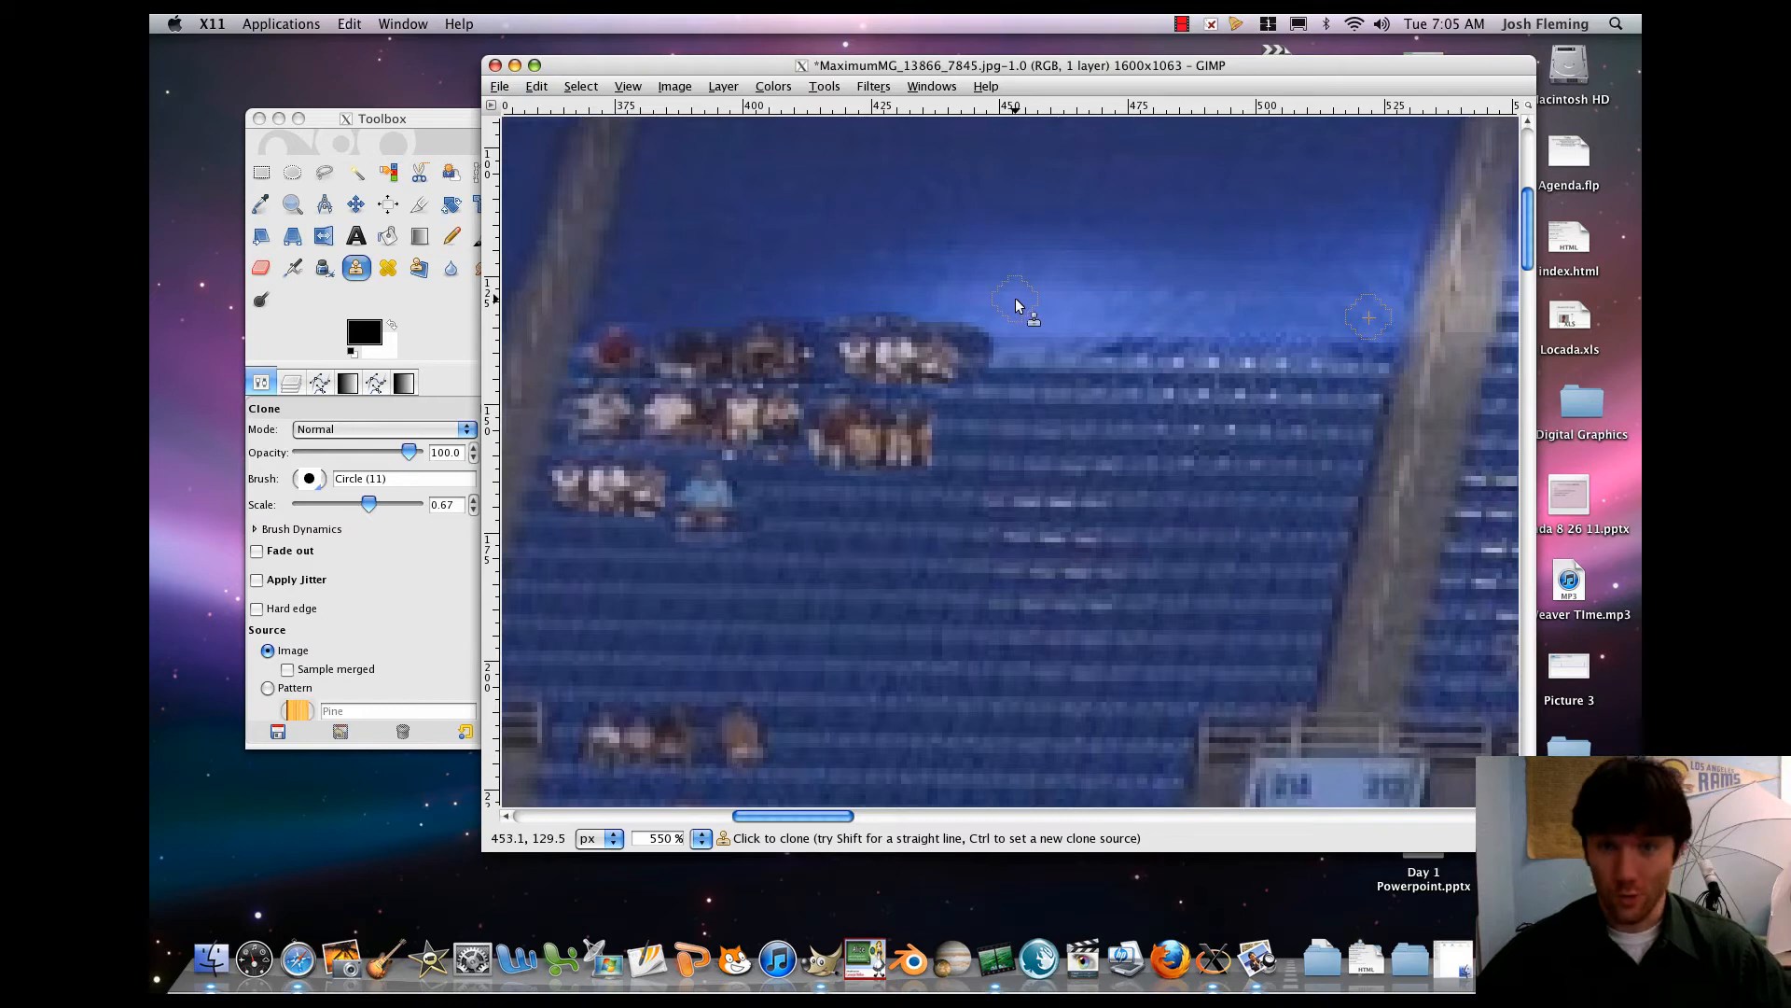
- Try covering the same edge with darker wall sampled above the start of the top row, and undo the stroke
left_click(616, 300, "ctrl")
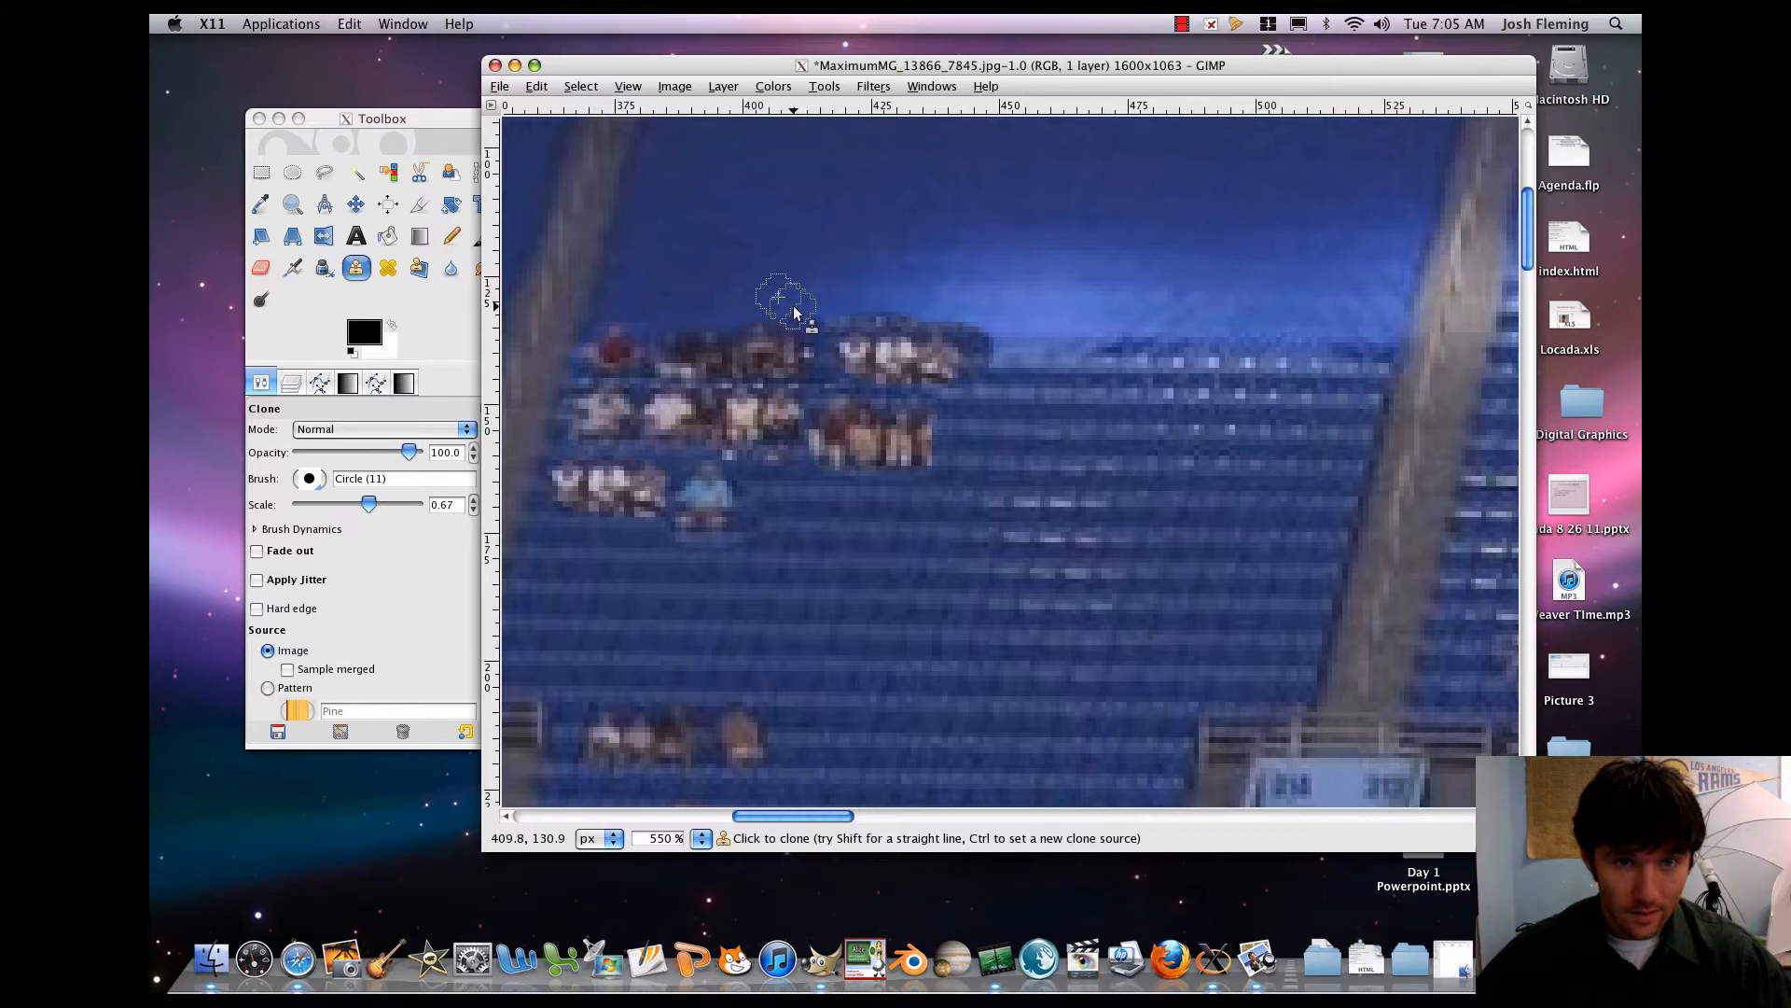
mouse_move(832, 313)
left_mouse_down()
mouse_move(889, 318)
mouse_move(830, 317)
mouse_move(973, 324)
left_mouse_up()
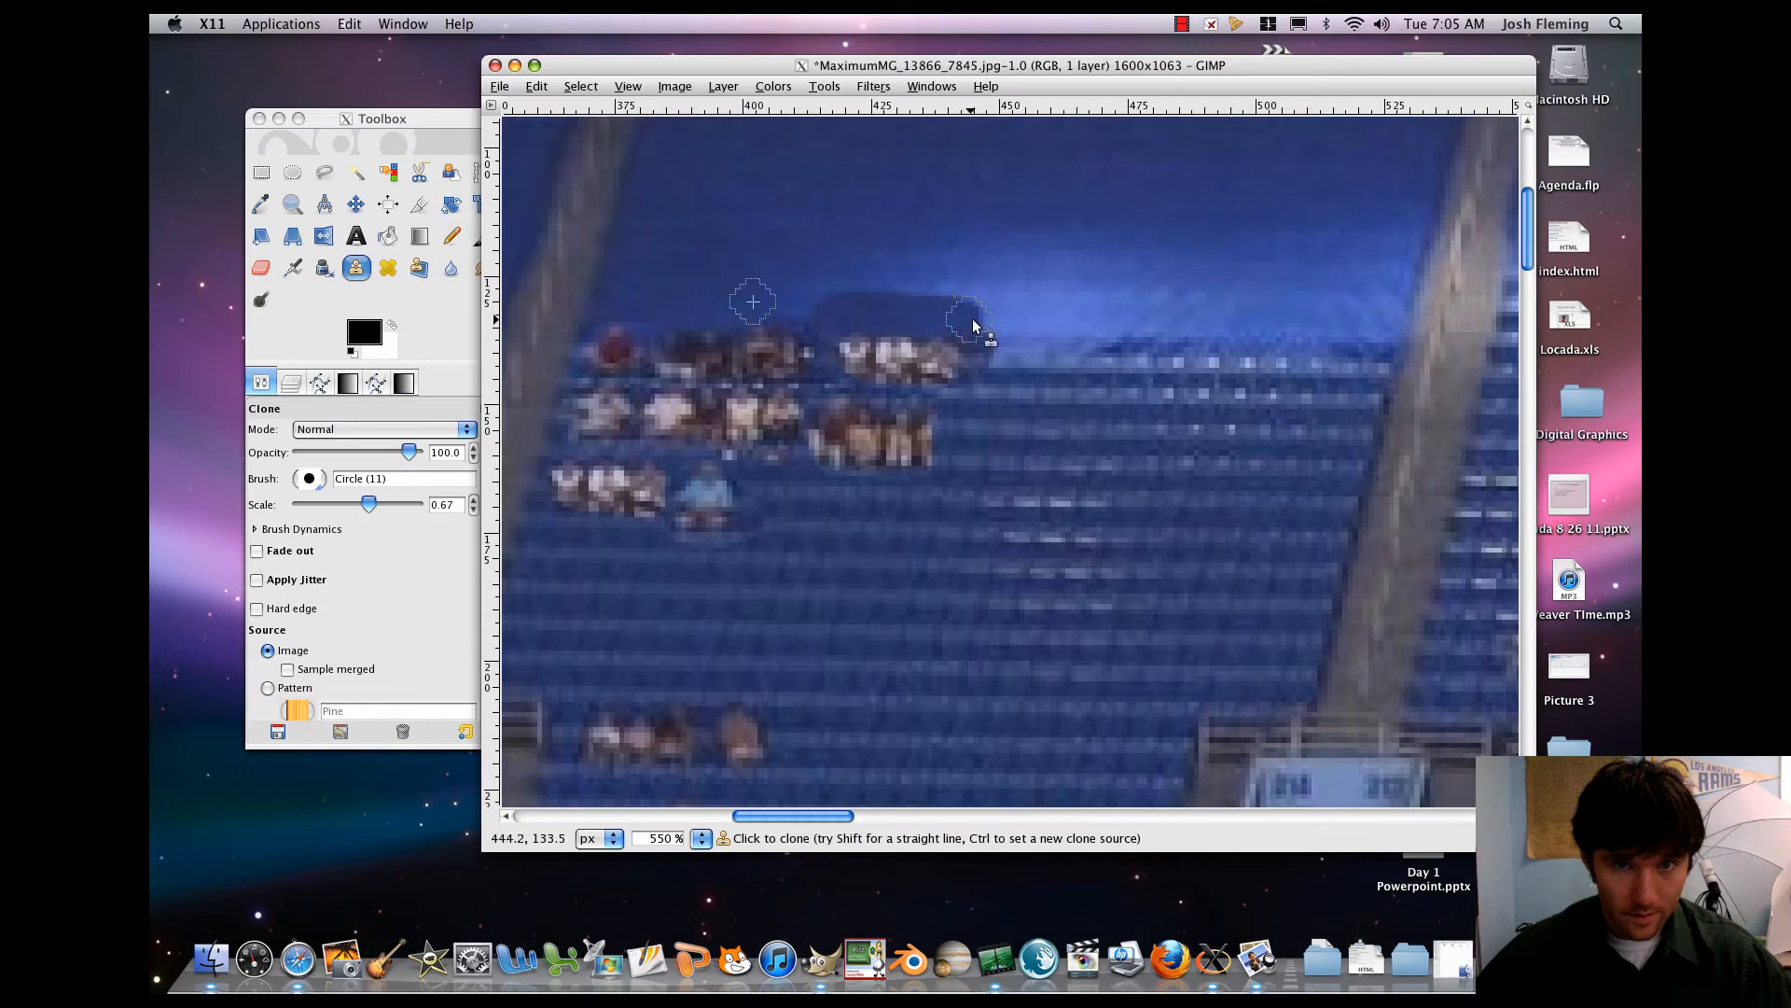
left_click(537, 85)
left_click(559, 108)
- Clone the long spectator group from the section across the stairs onto the third row, beside the blue-shirted spectator, at 300% zoom
key("minus")
key("minus")
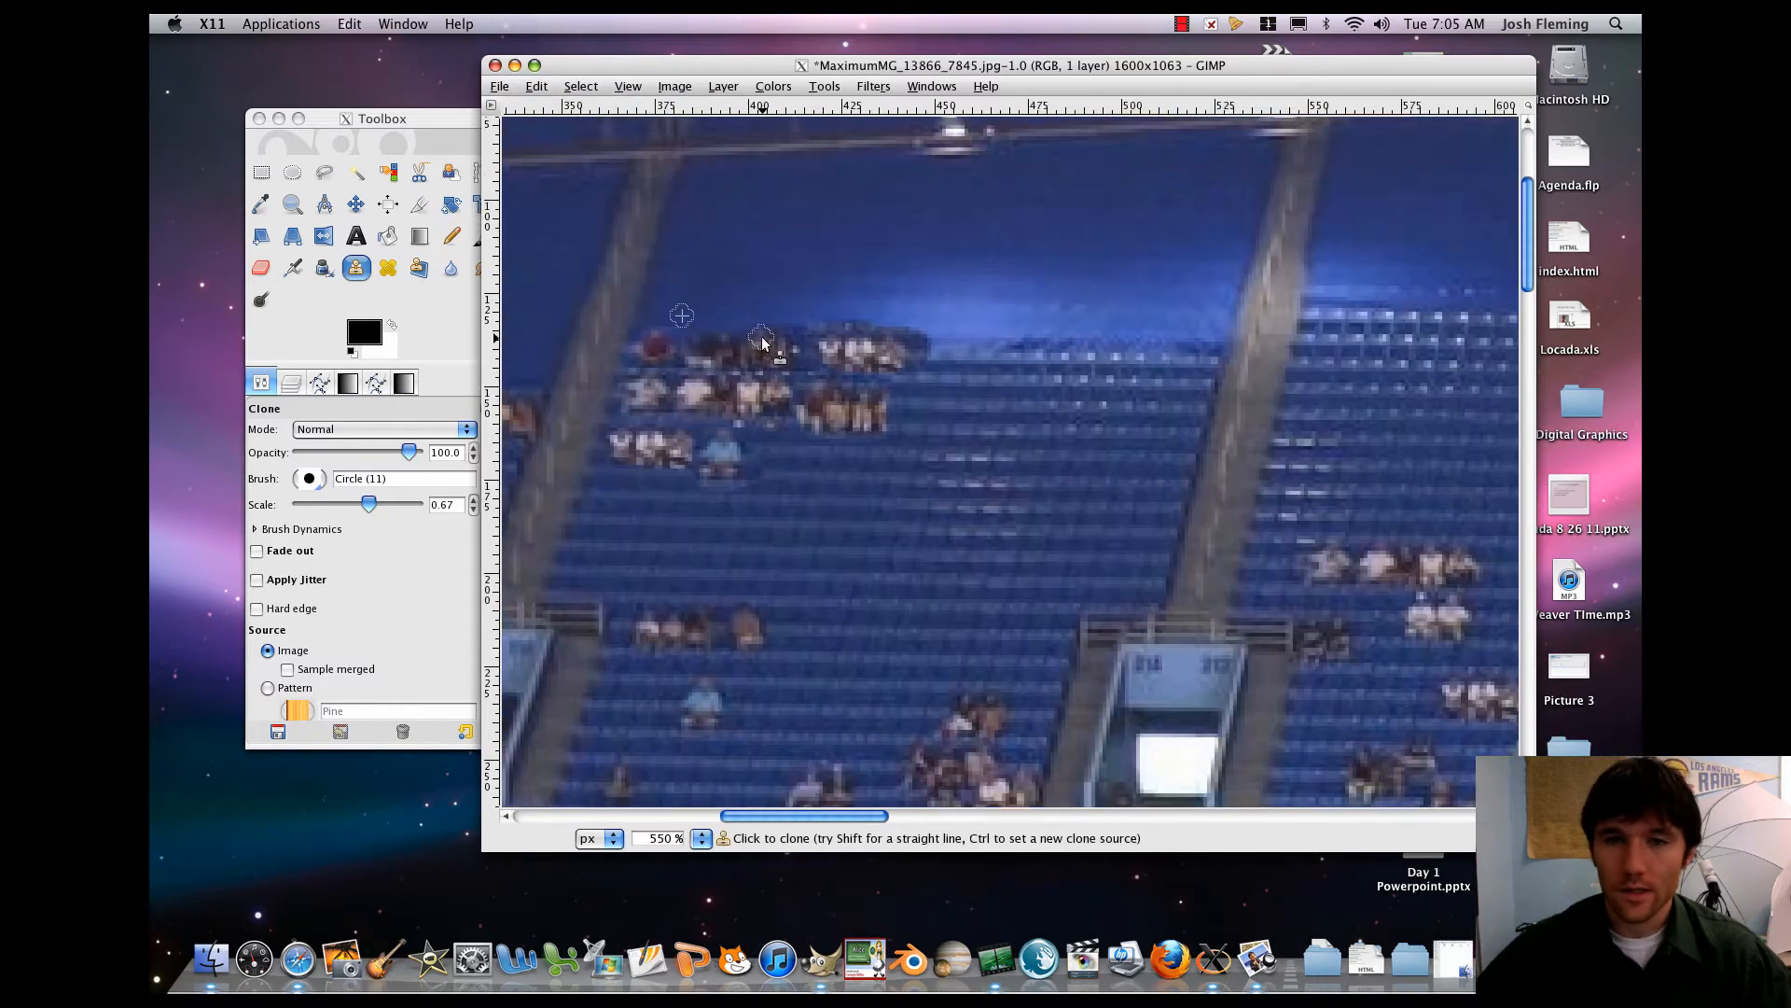
mouse_move(1463, 673)
left_mouse_down()
mouse_move(1167, 456)
mouse_move(1233, 588)
mouse_move(1301, 603)
left_mouse_up()
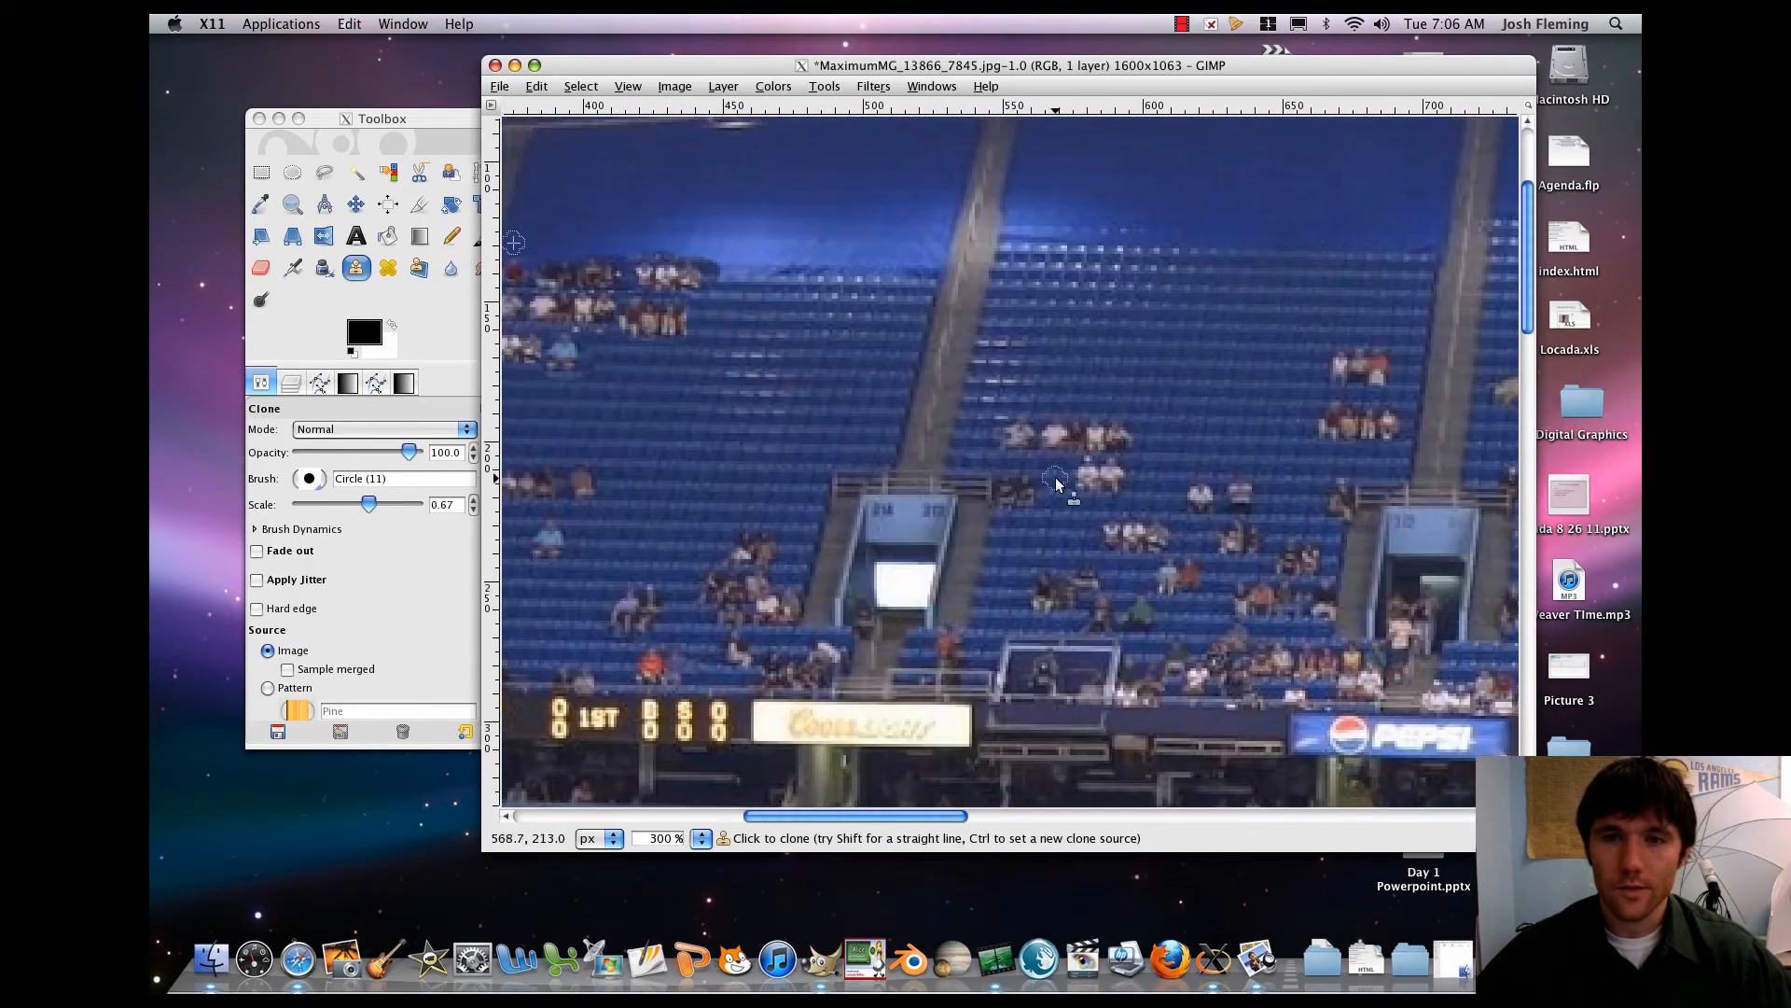
left_click(1012, 431, "ctrl")
mouse_move(697, 386)
left_mouse_down()
mouse_move(877, 407)
mouse_move(759, 365)
mouse_move(830, 372)
mouse_move(736, 381)
left_mouse_up()
- Activate the Move tool and undo the last clone stroke on the third row
key("m")
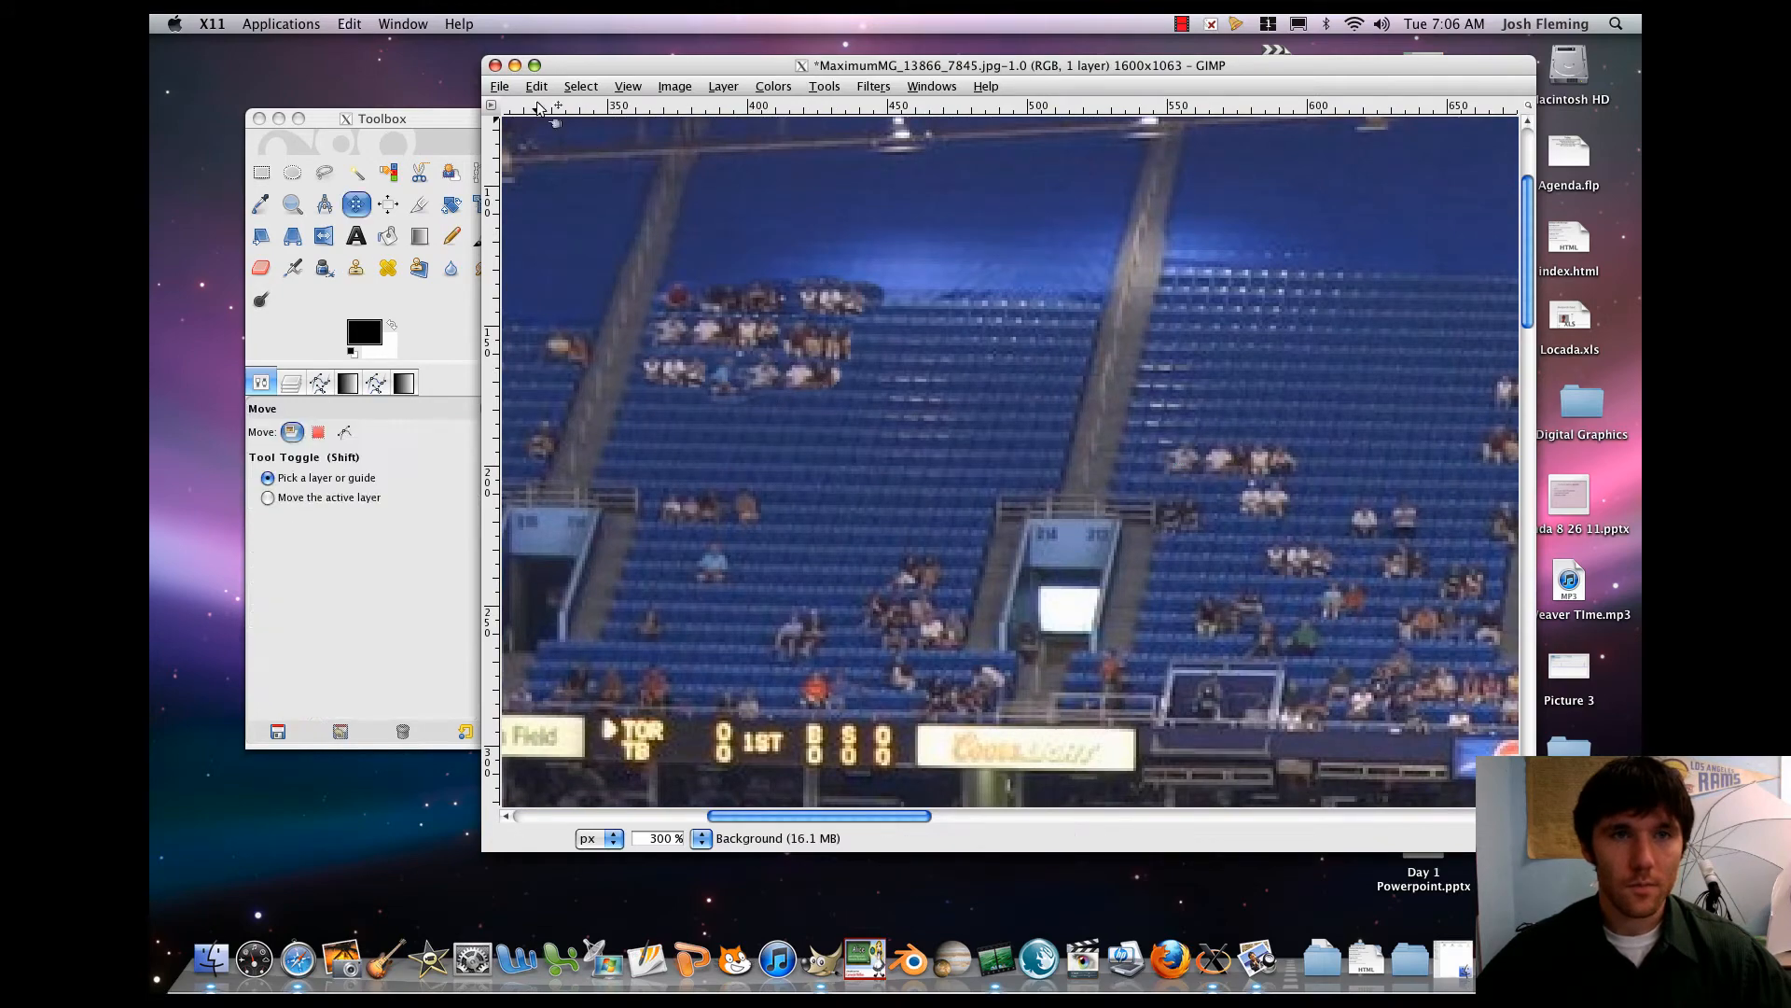
left_click(537, 85)
left_click(560, 103)
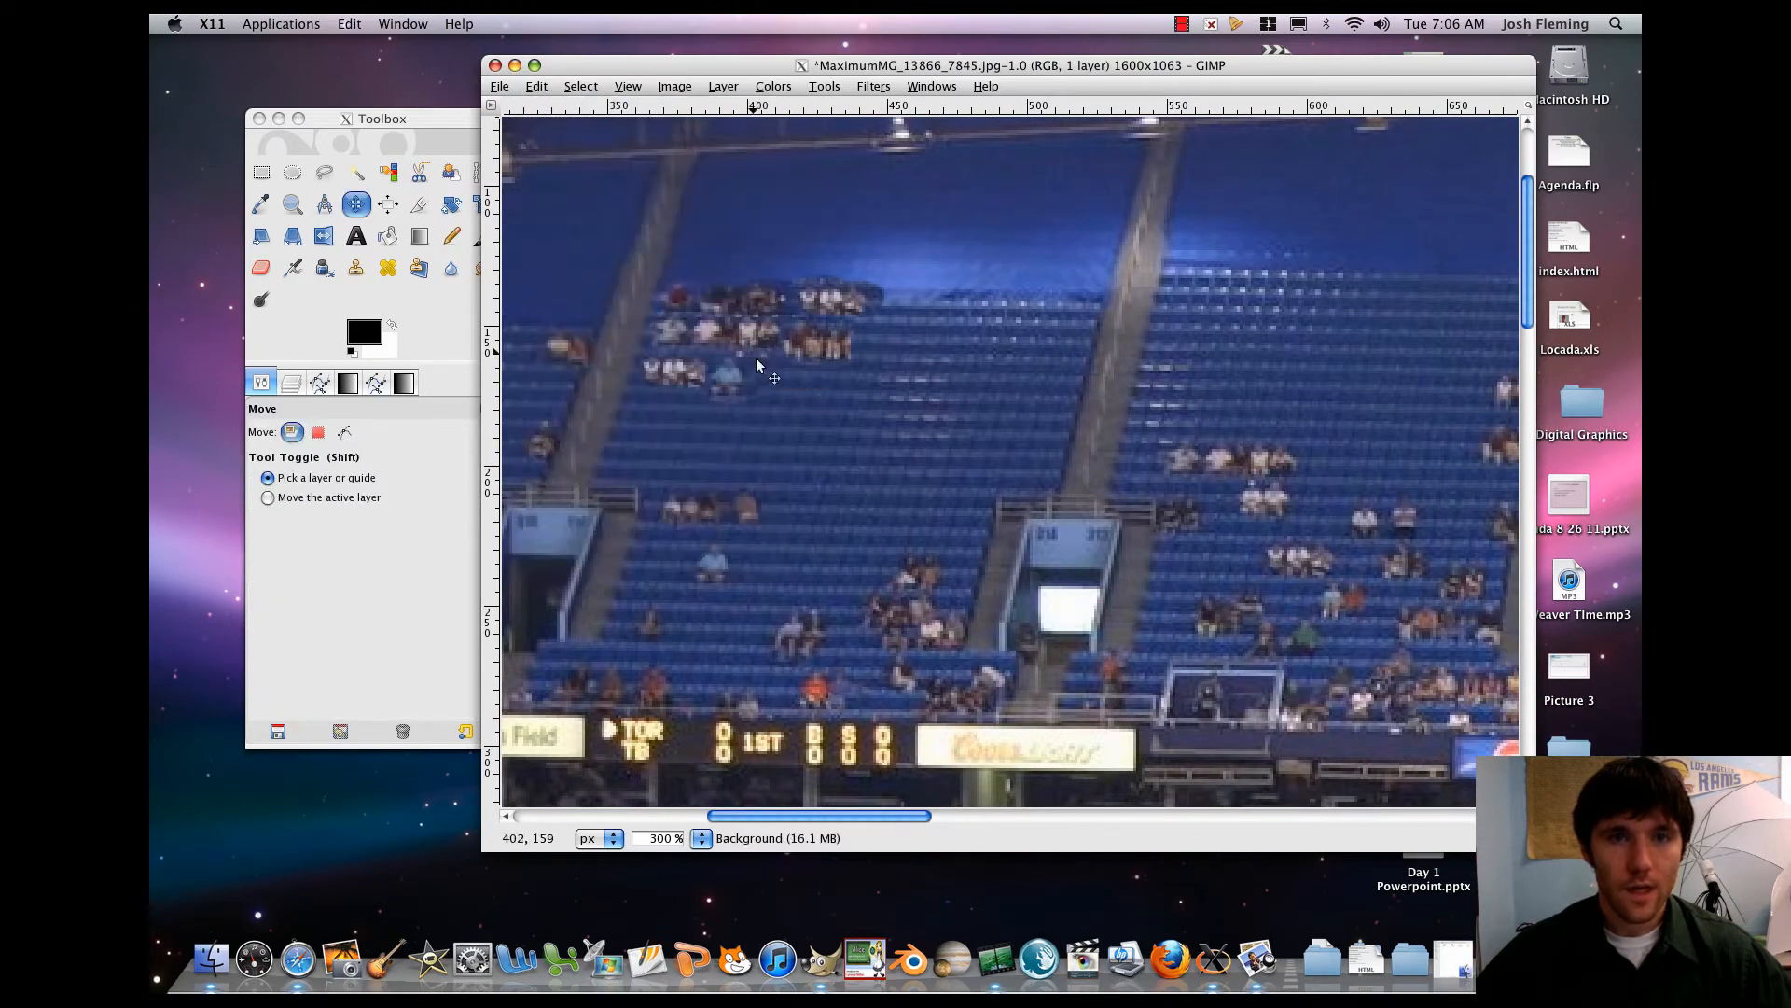
- Return to the Clone tool and extend the third row beyond the blue-shirted spectator with the spectator group from across the stairs
left_click(355, 268)
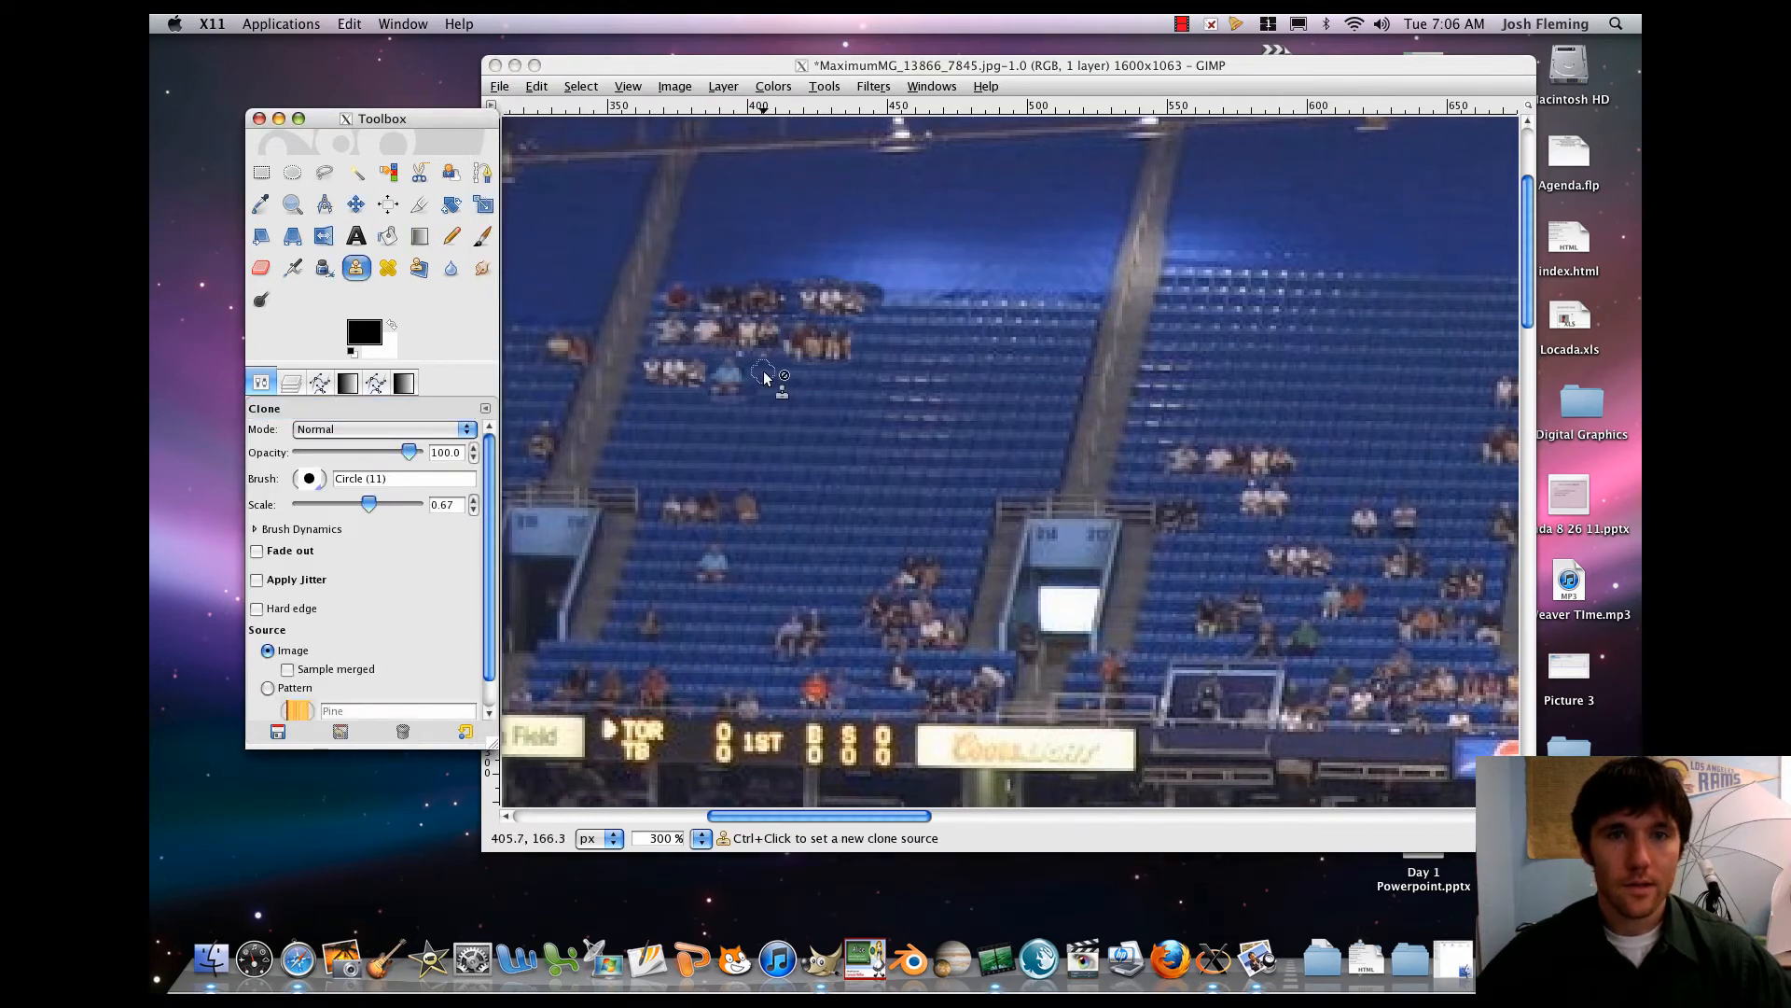
left_click(802, 378)
left_click(743, 371)
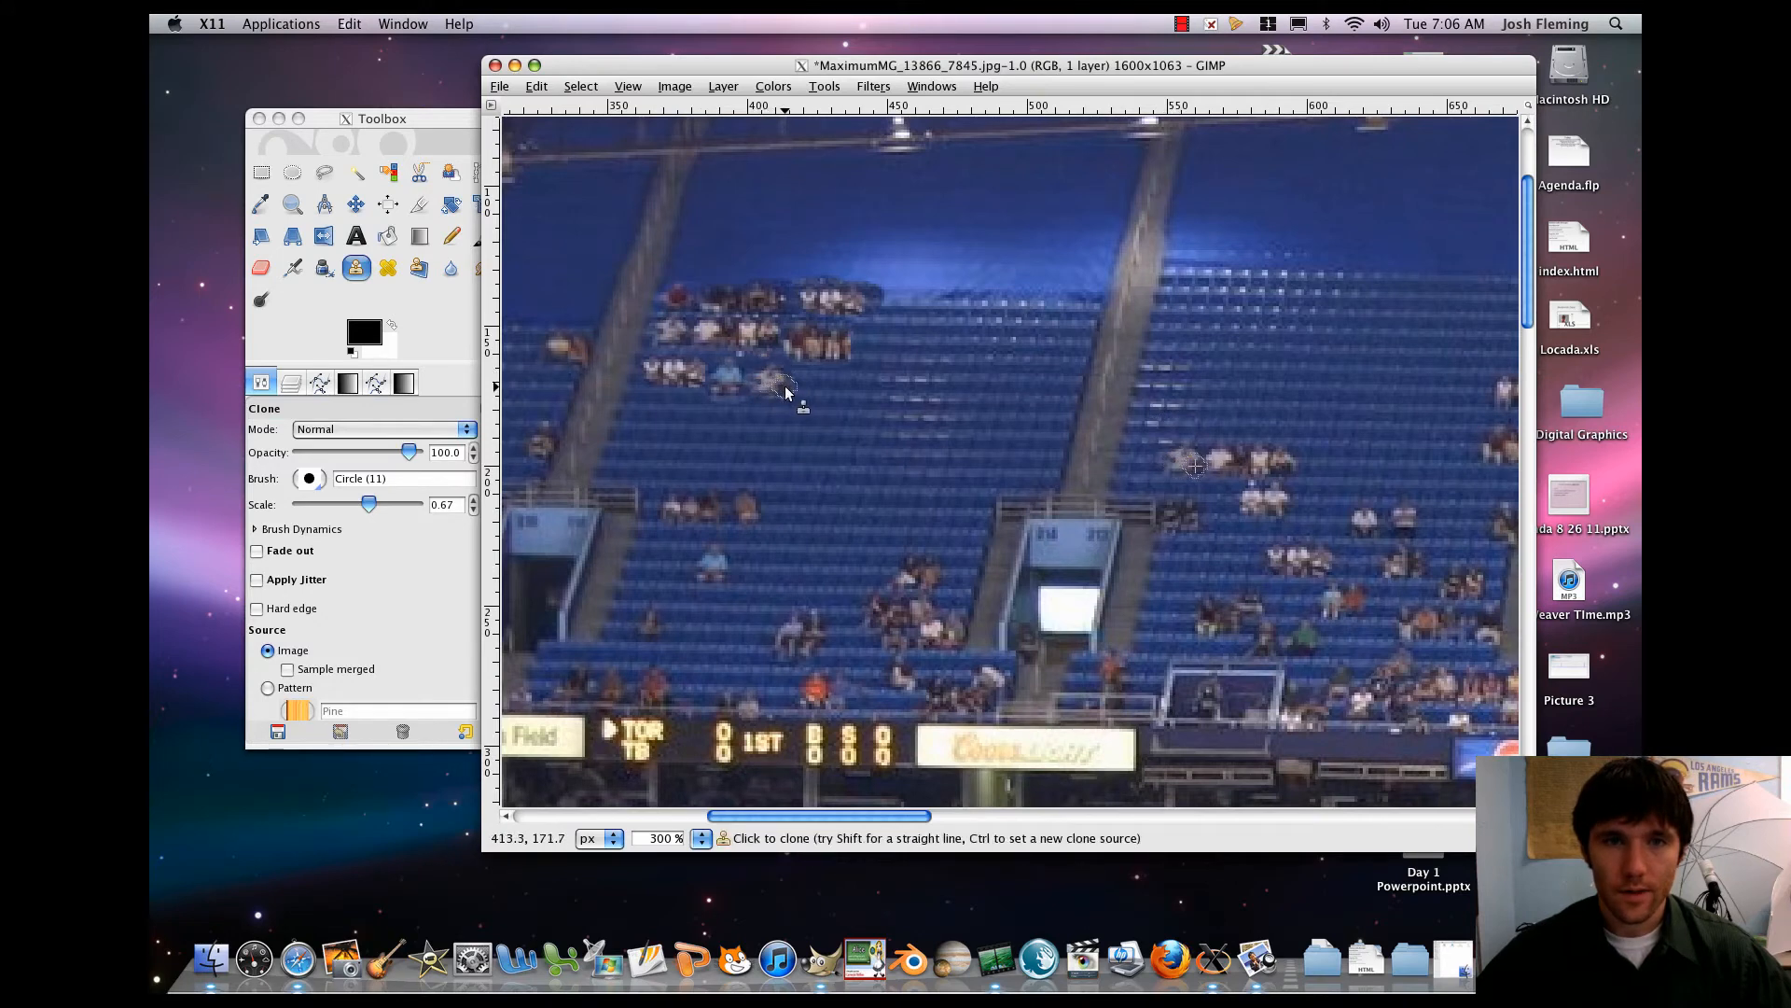
mouse_move(785, 384)
left_mouse_down()
mouse_move(834, 382)
mouse_move(787, 396)
mouse_move(803, 373)
mouse_move(875, 378)
left_mouse_up()
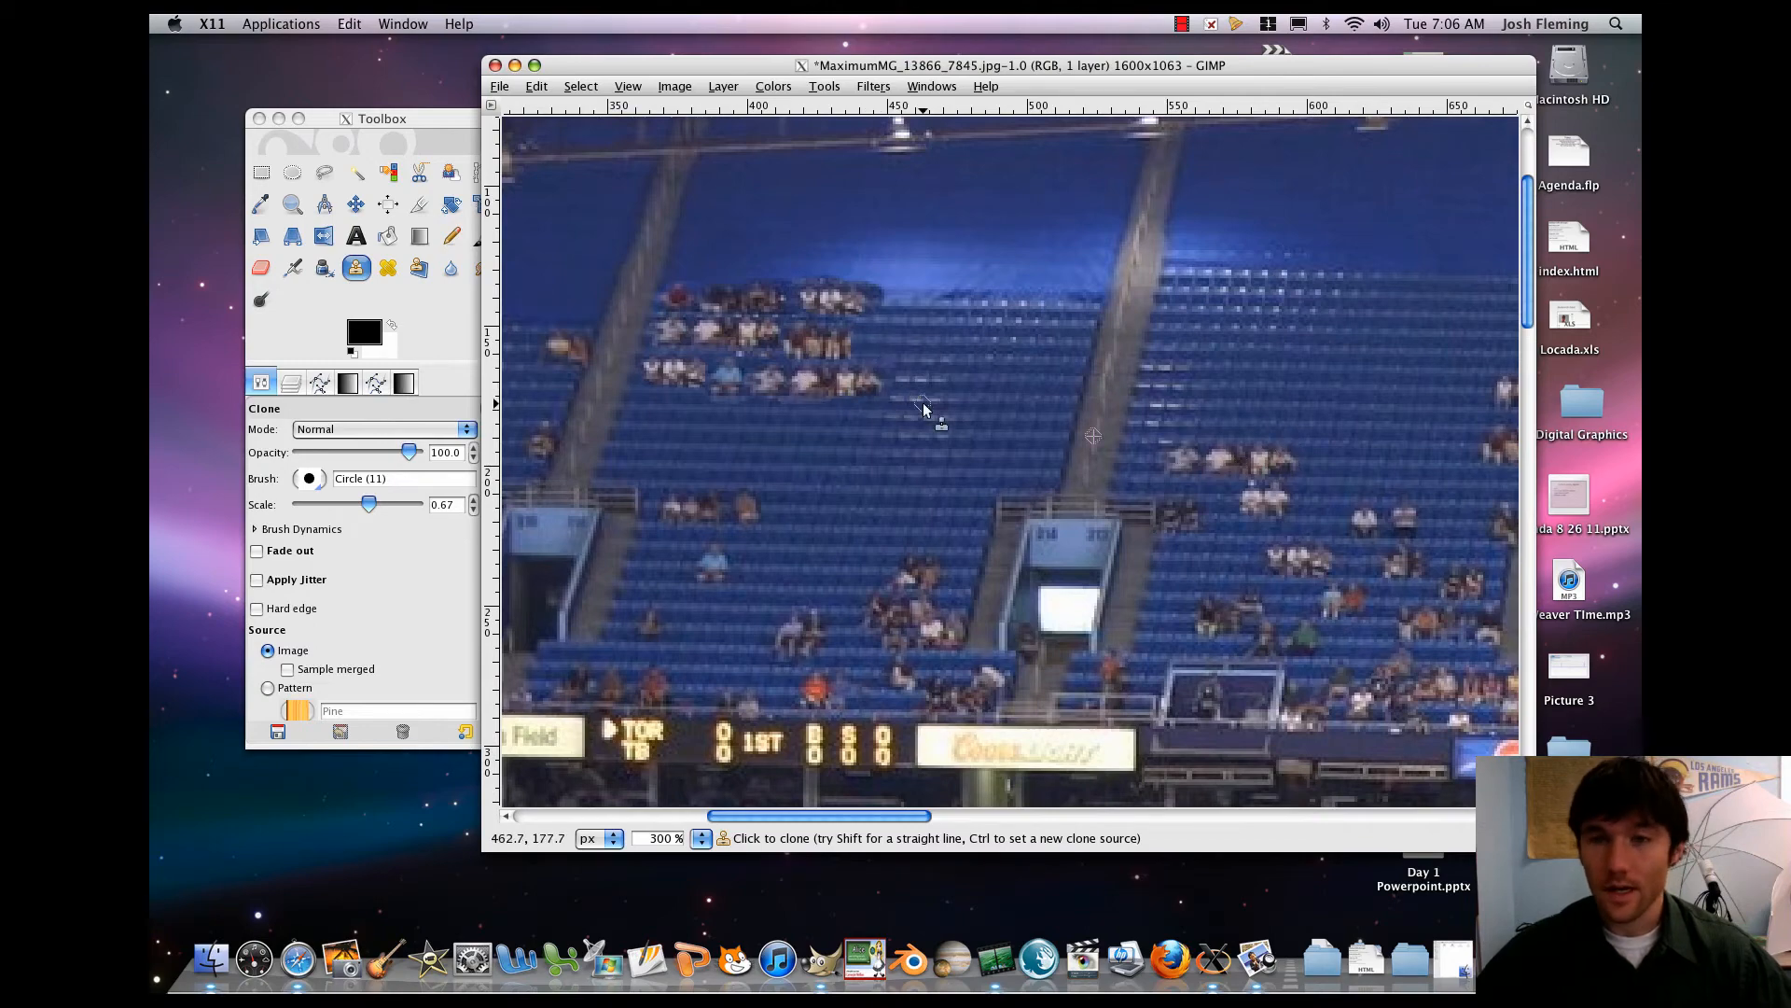
- Examine the whole photo and the middle-deck seating beneath the scoreboard for empty seats and spectators to sample
key("minus")
key("minus")
key("minus")
key("minus")
scroll(856, 391, "up", 2)
scroll(836, 425, "left", 2)
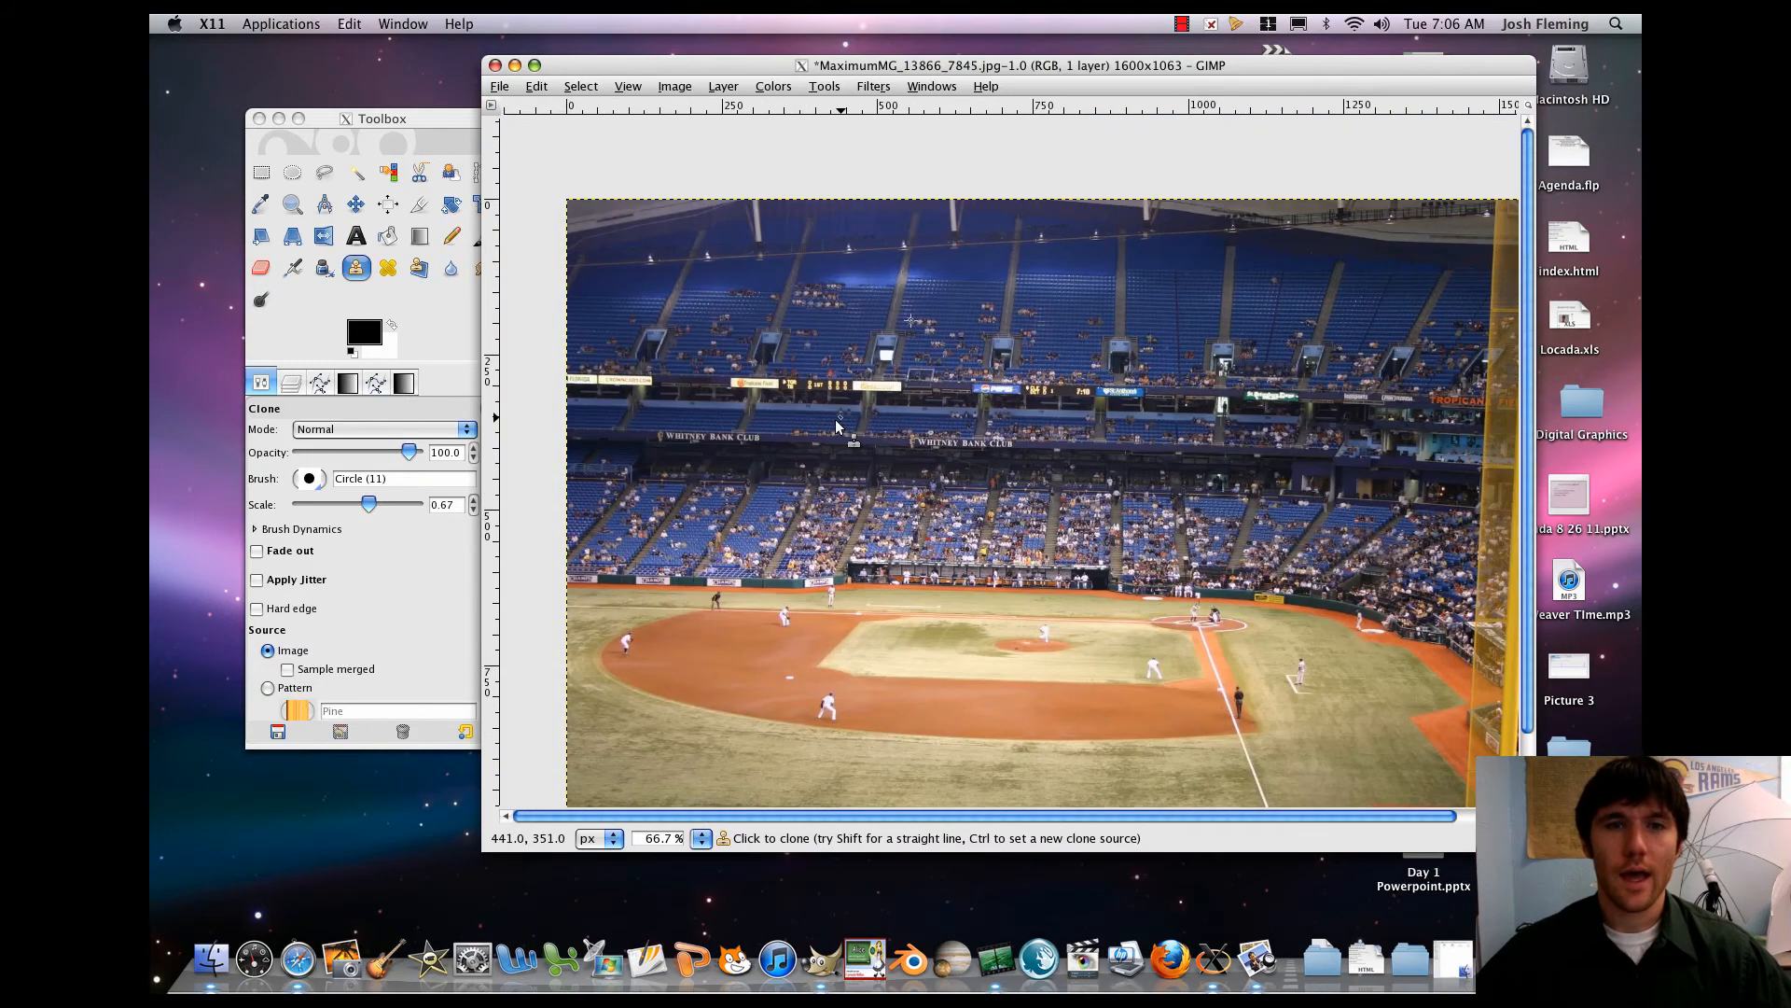
key("plus")
key("plus")
key("plus")
key("plus")
key("plus")
key("plus")
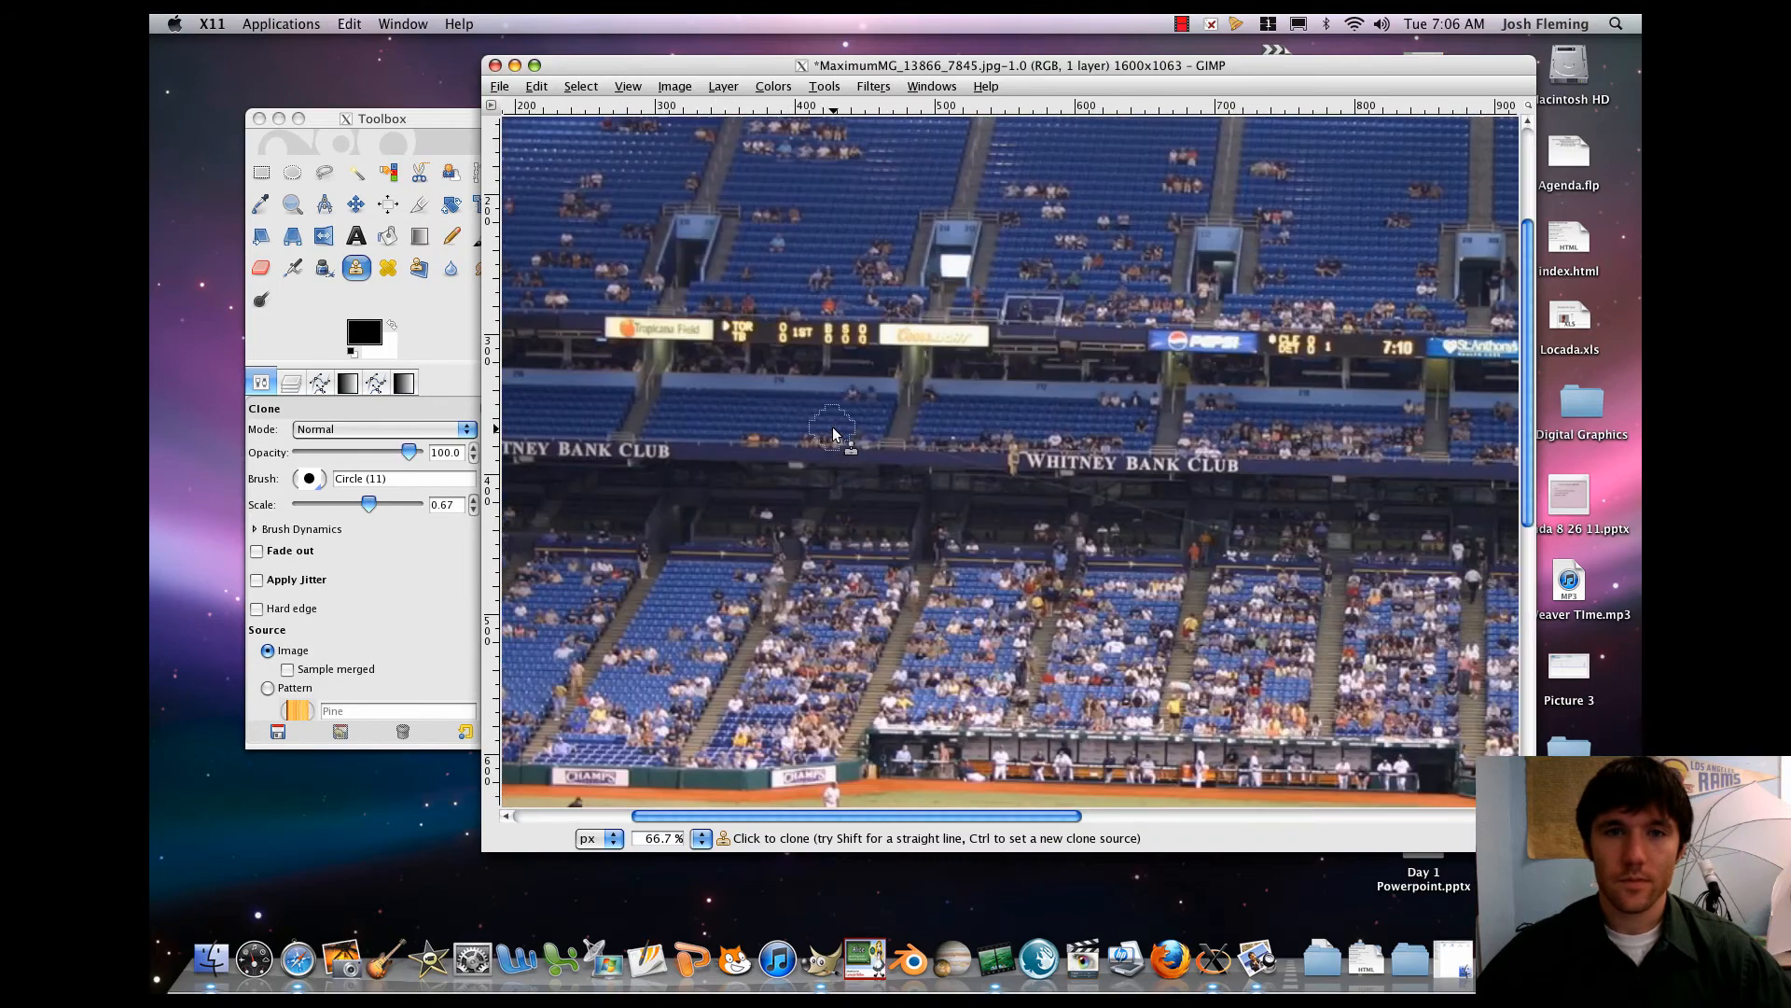
key("plus")
scroll(904, 452, "left", 3)
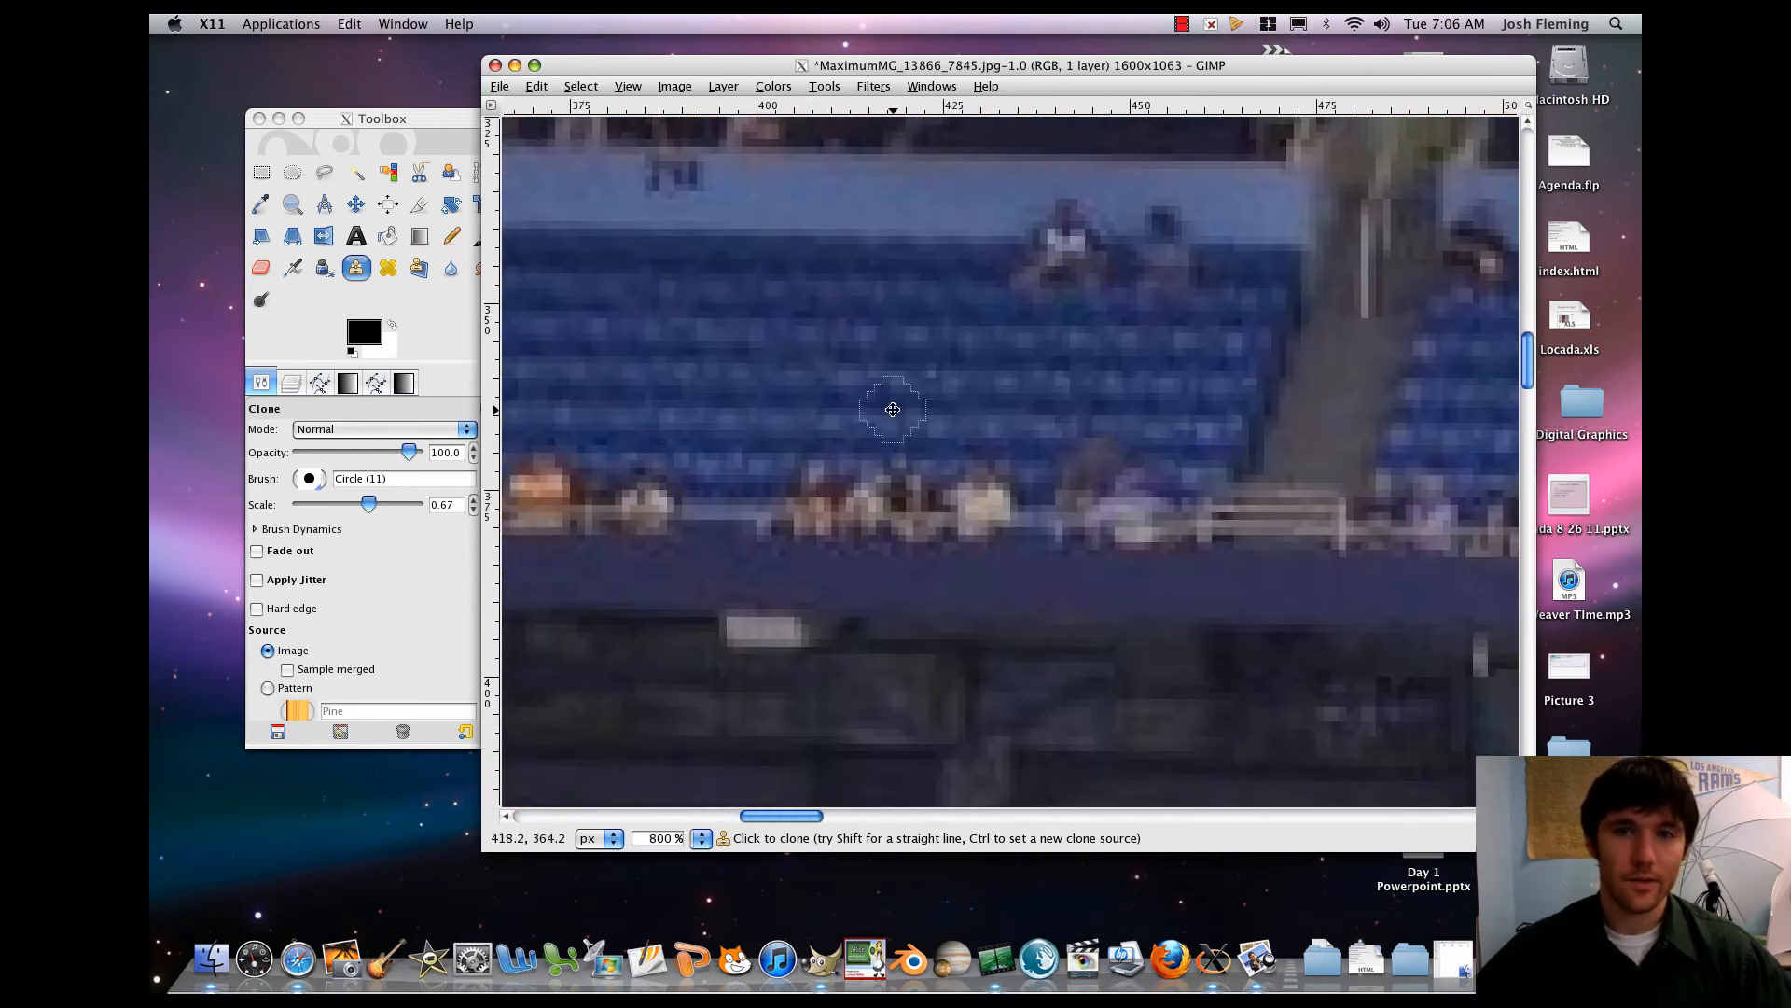
scroll(917, 456, "up", 1)
scroll(916, 456, "left", 1)
key("minus")
key("minus")
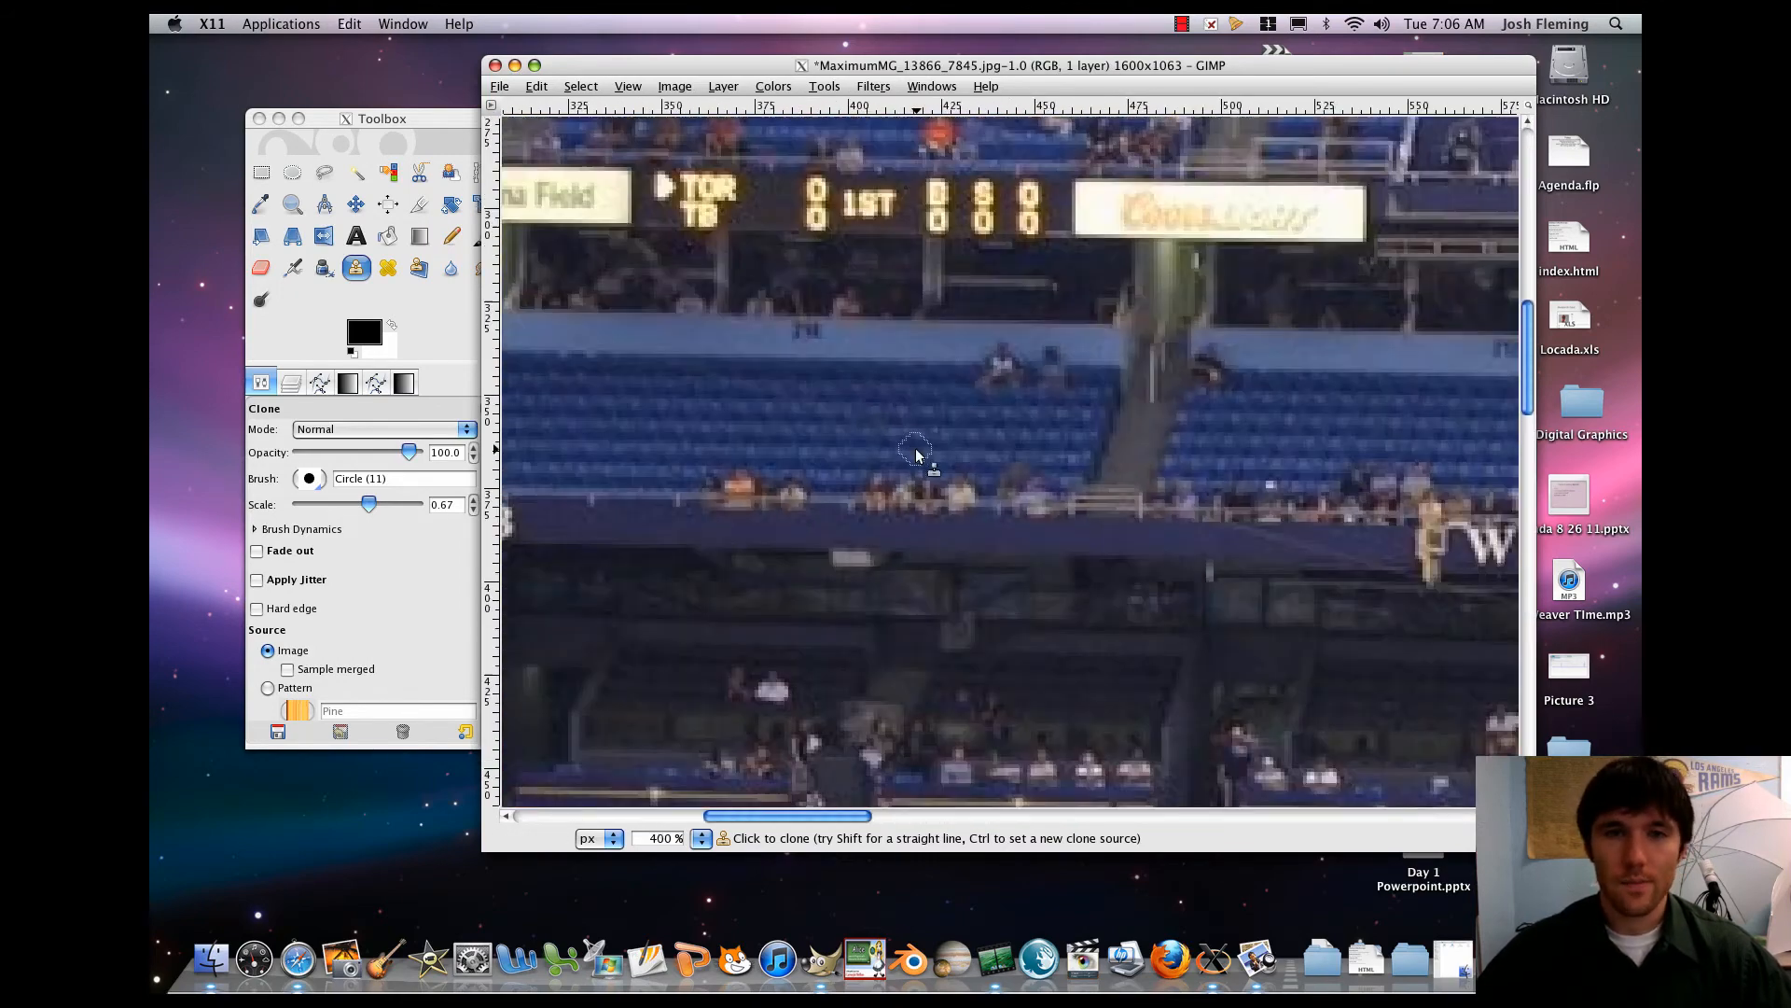
scroll(836, 501, "left", 5)
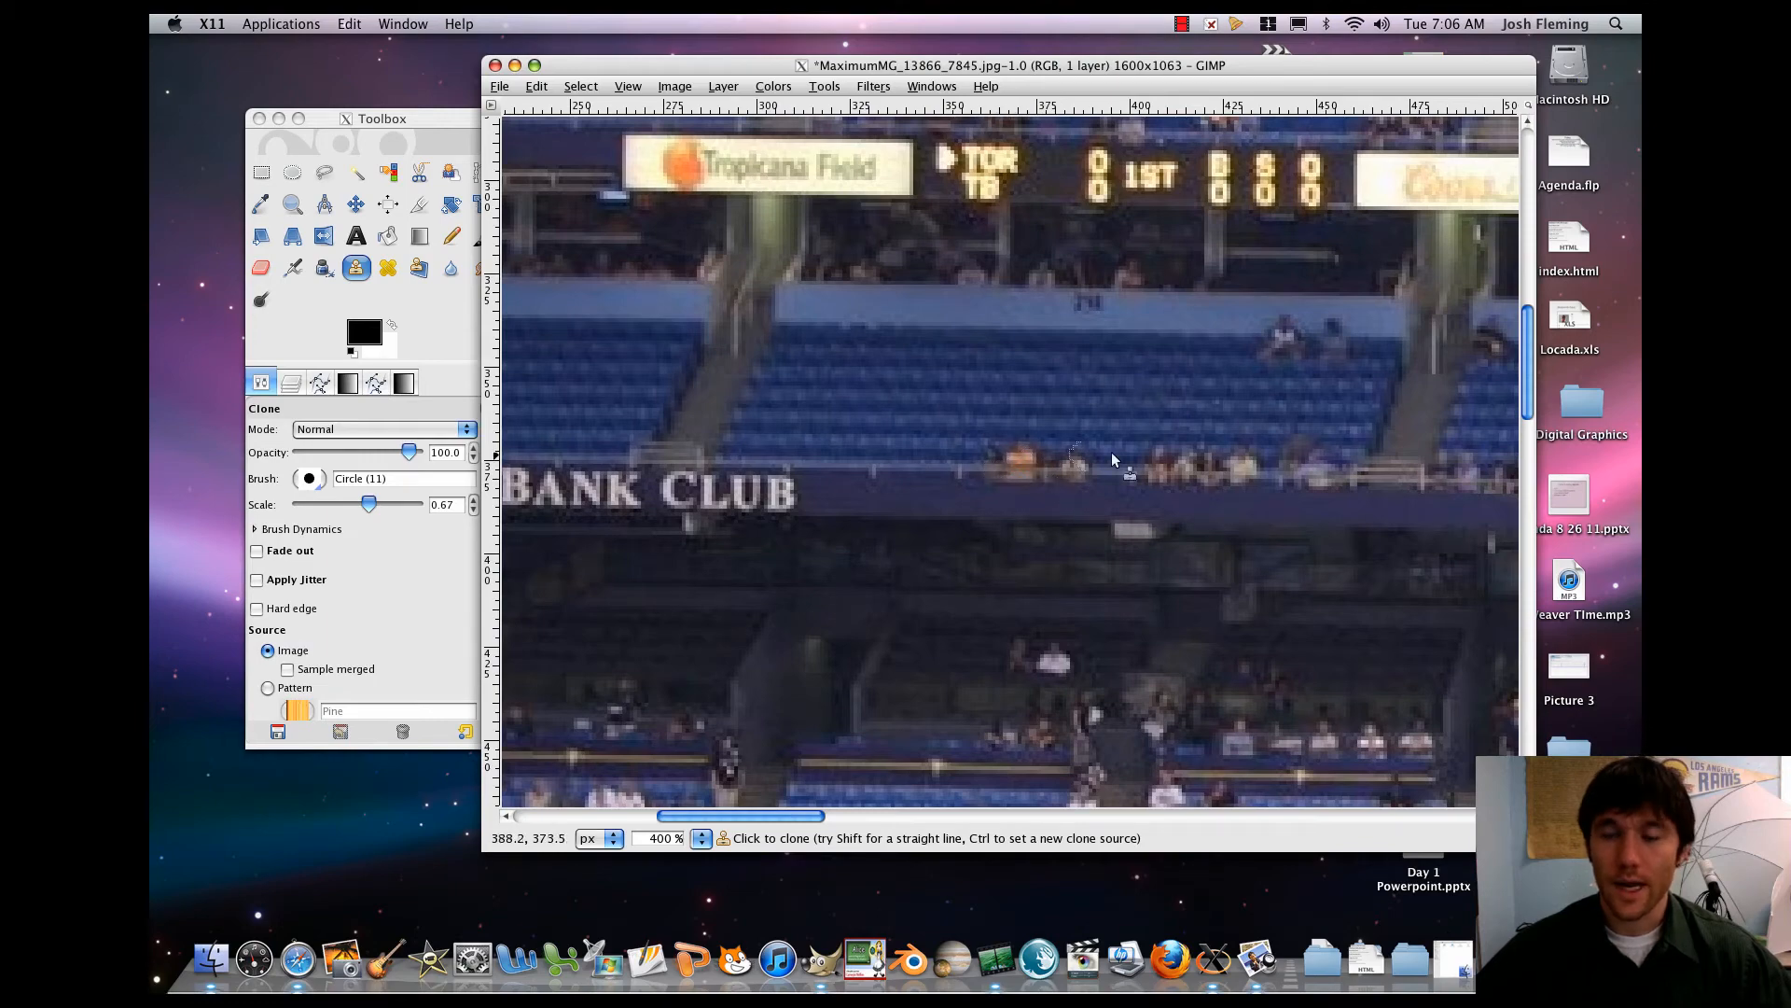
scroll(901, 436, "right", 2)
scroll(888, 409, "right", 10)
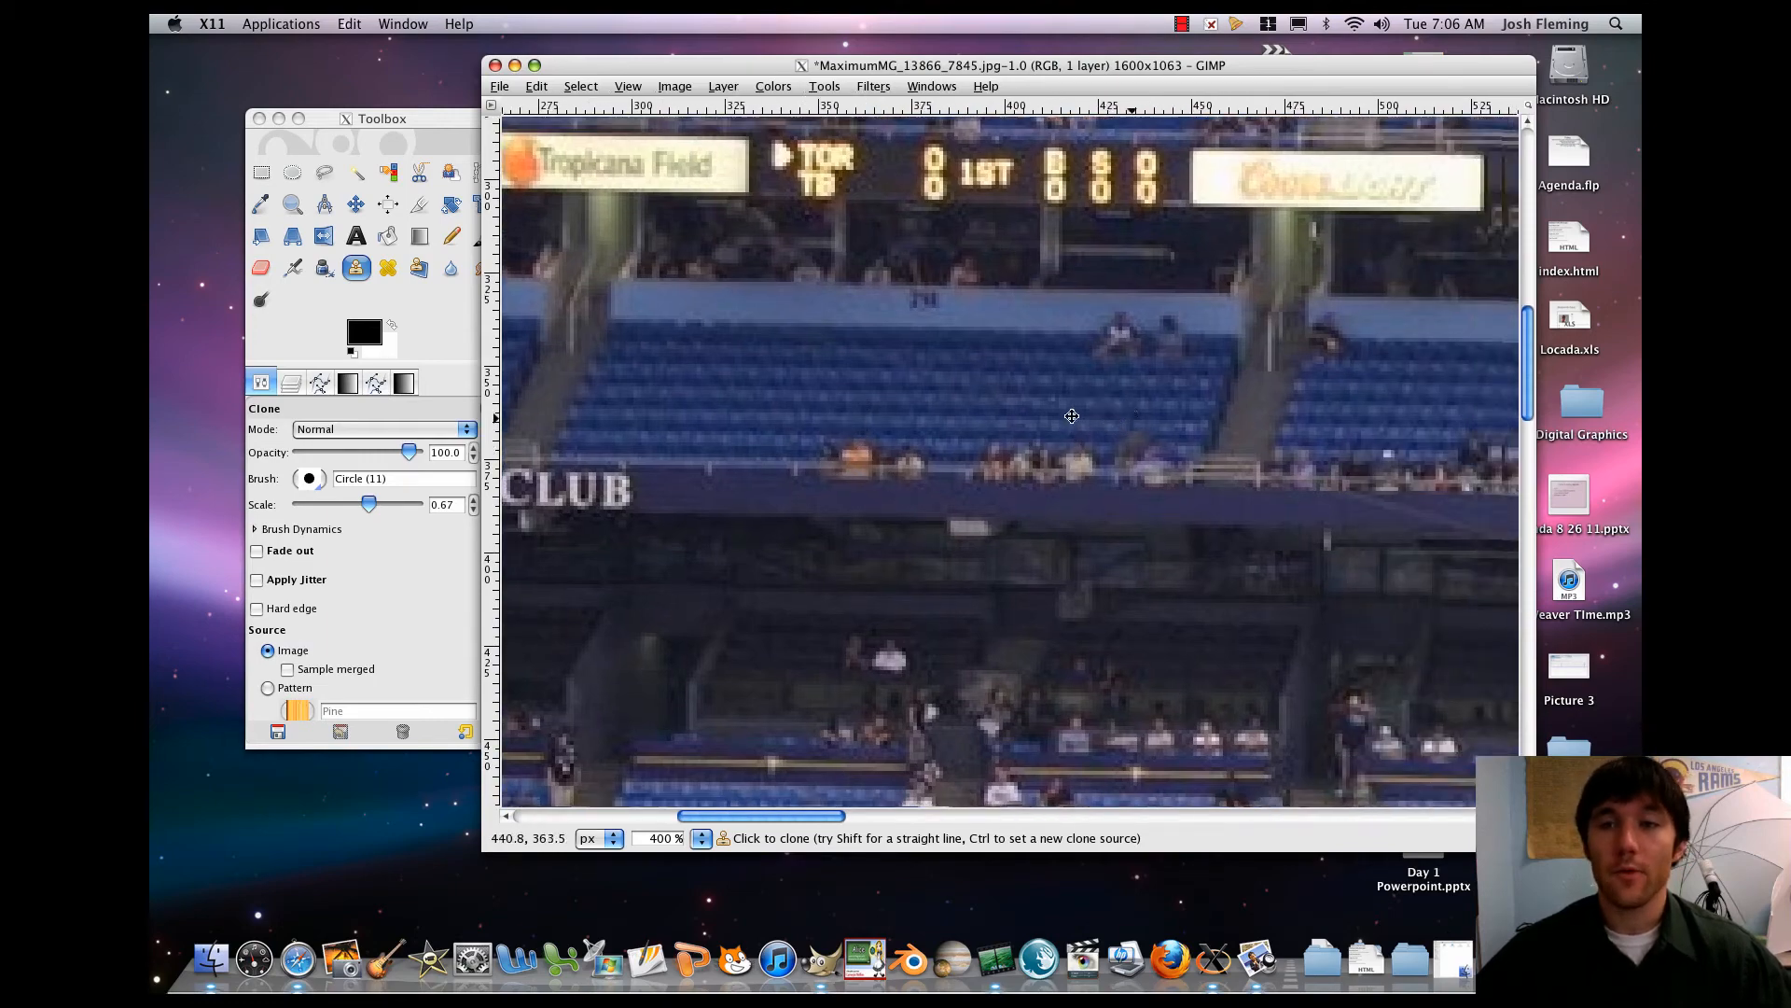
scroll(1157, 428, "right", 2)
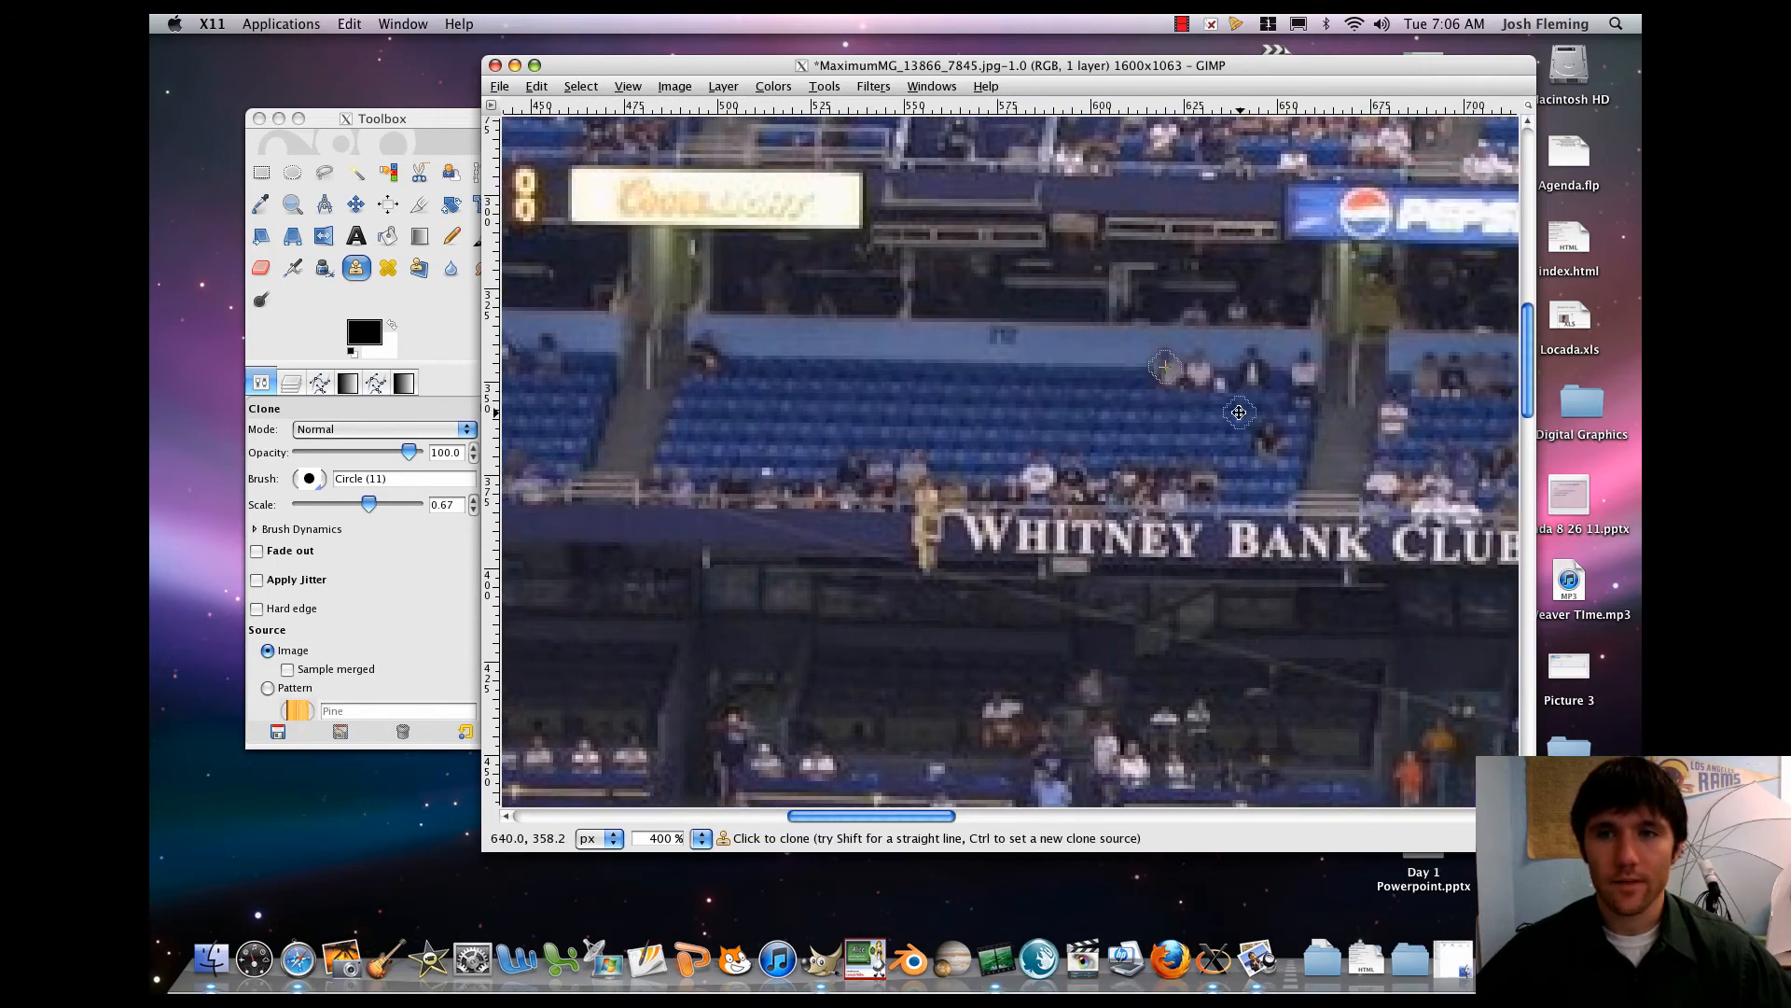
- Try cloning spectators from the crowded middle-deck section onto the empty seats across the stairs above the Whitney Bank Club sign, and undo the stroke
scroll(1072, 406, "right", 4)
scroll(1027, 401, "down", 4)
scroll(1140, 388, "right", 8)
scroll(1140, 388, "up", 2)
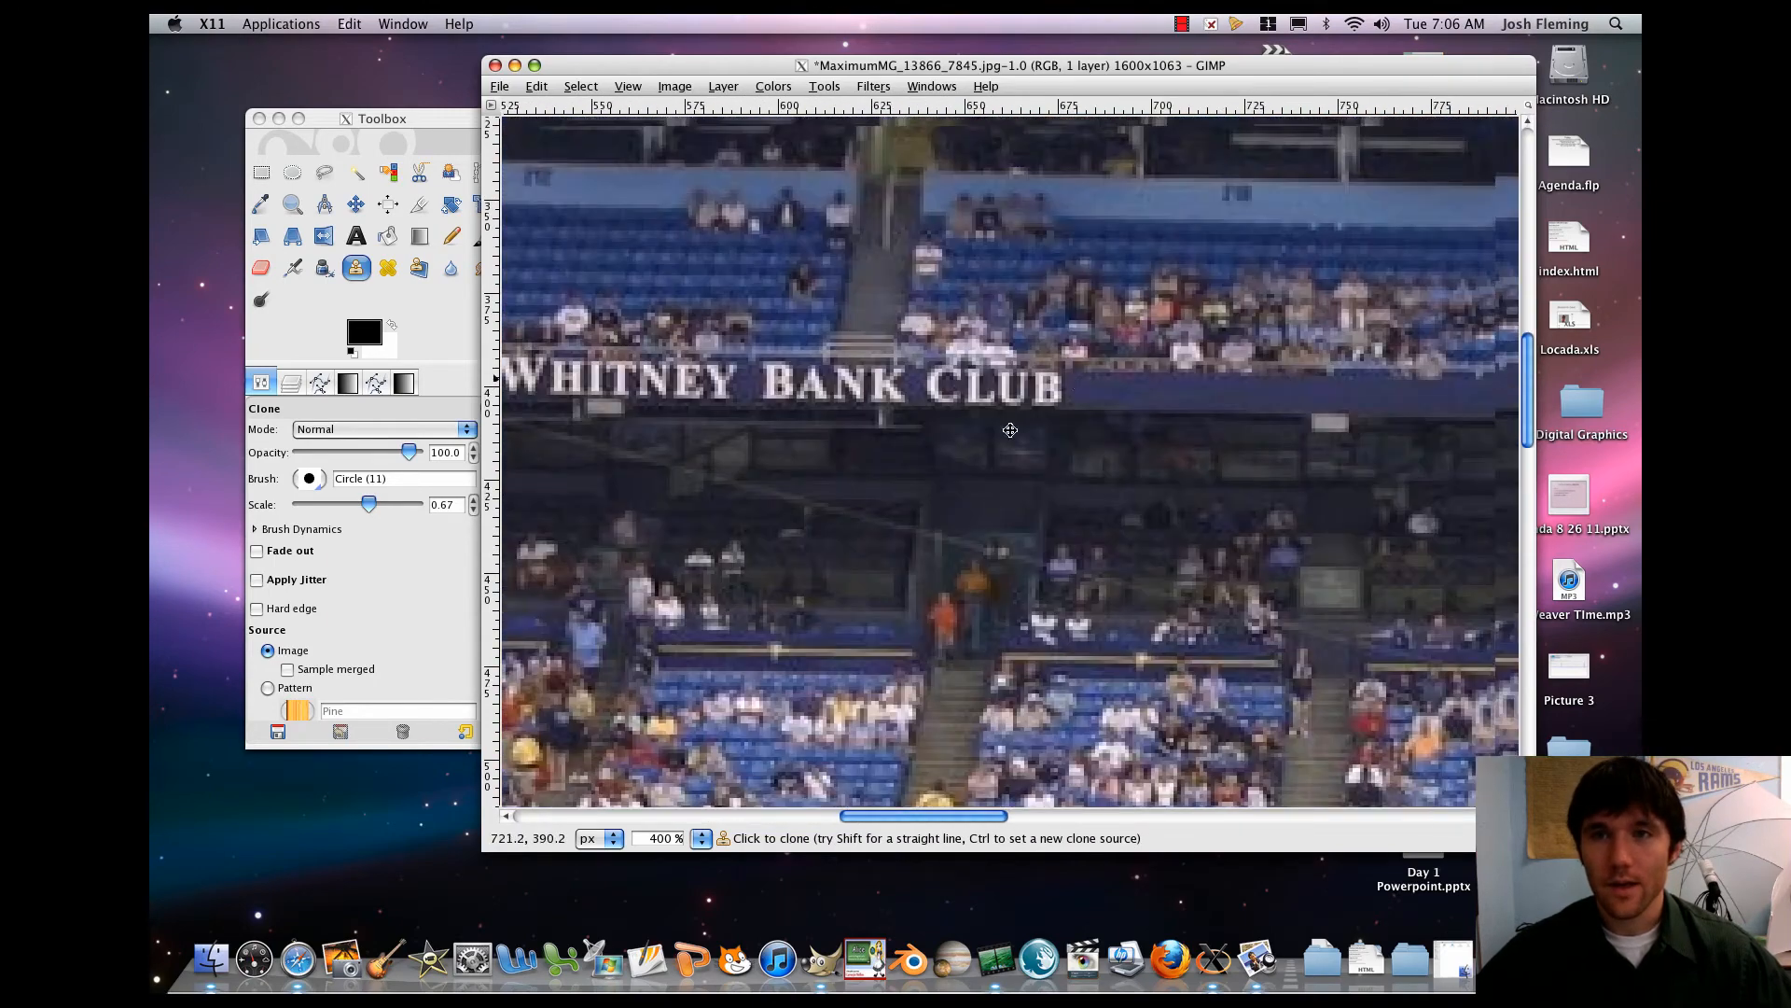
left_click(1165, 357, "ctrl")
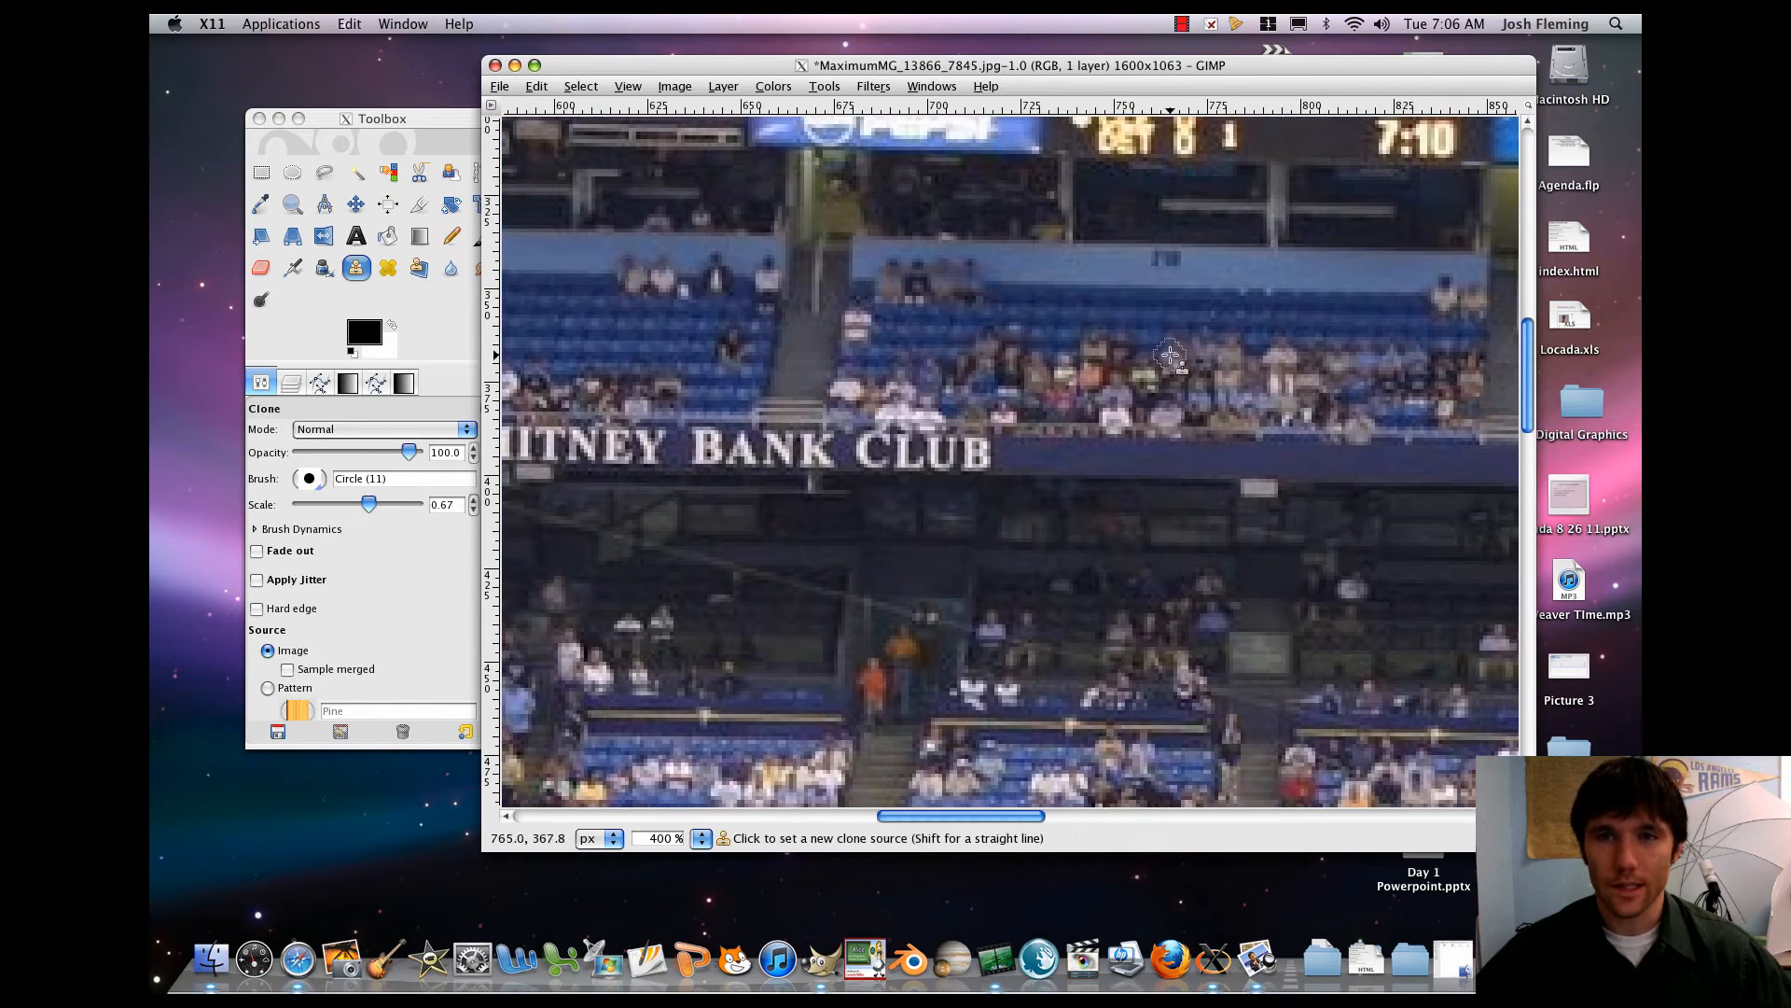
left_click_drag(954, 363, 993, 370)
scroll(971, 371, "left", 6)
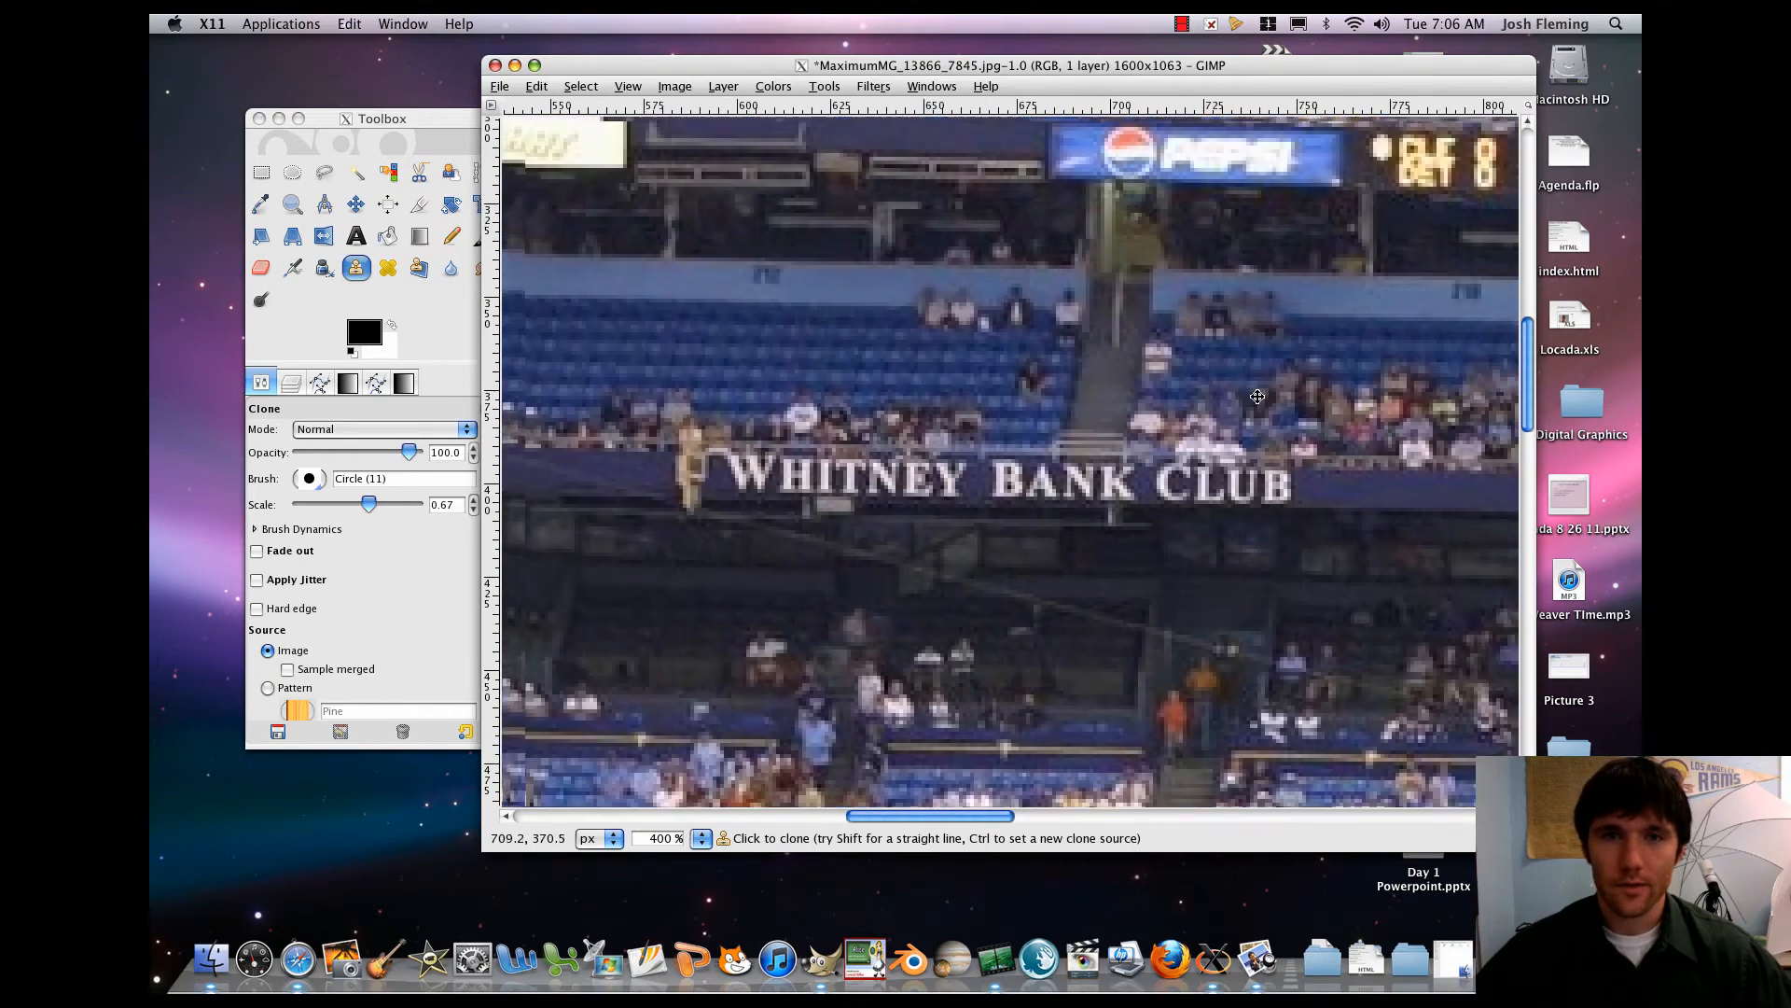
mouse_move(864, 360)
left_mouse_down()
mouse_move(915, 366)
mouse_move(845, 369)
mouse_move(981, 367)
mouse_move(880, 382)
left_mouse_up()
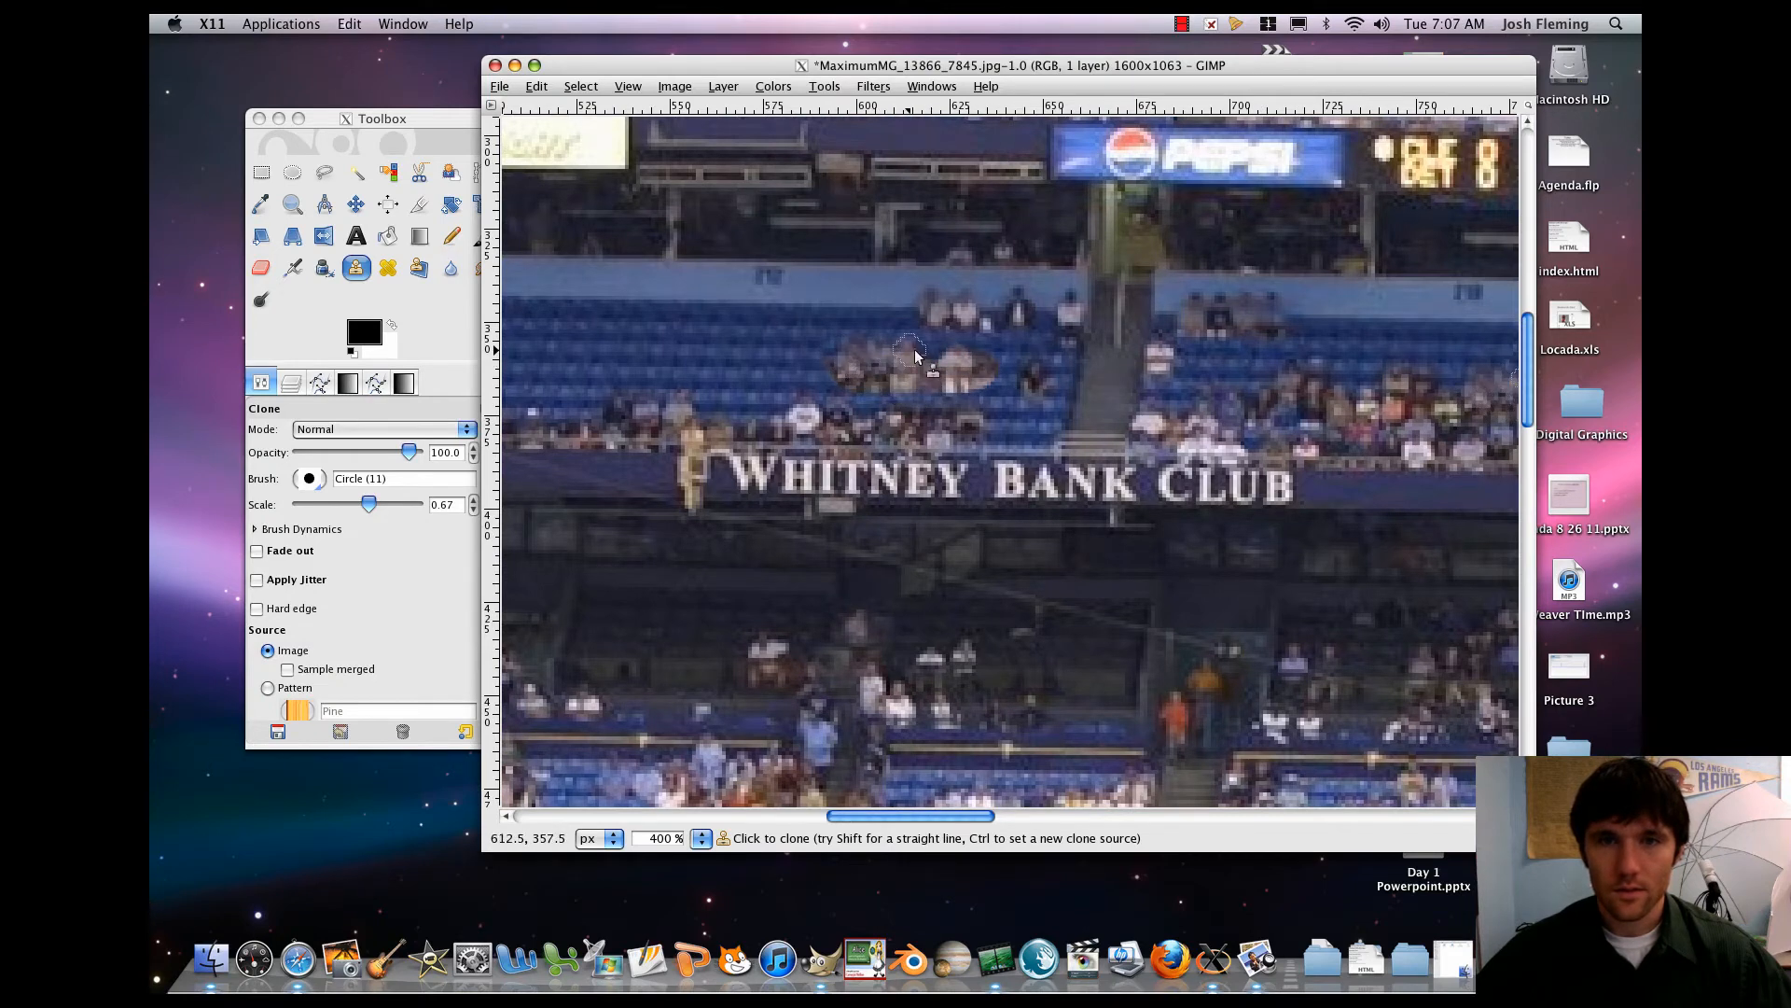
left_click(537, 87)
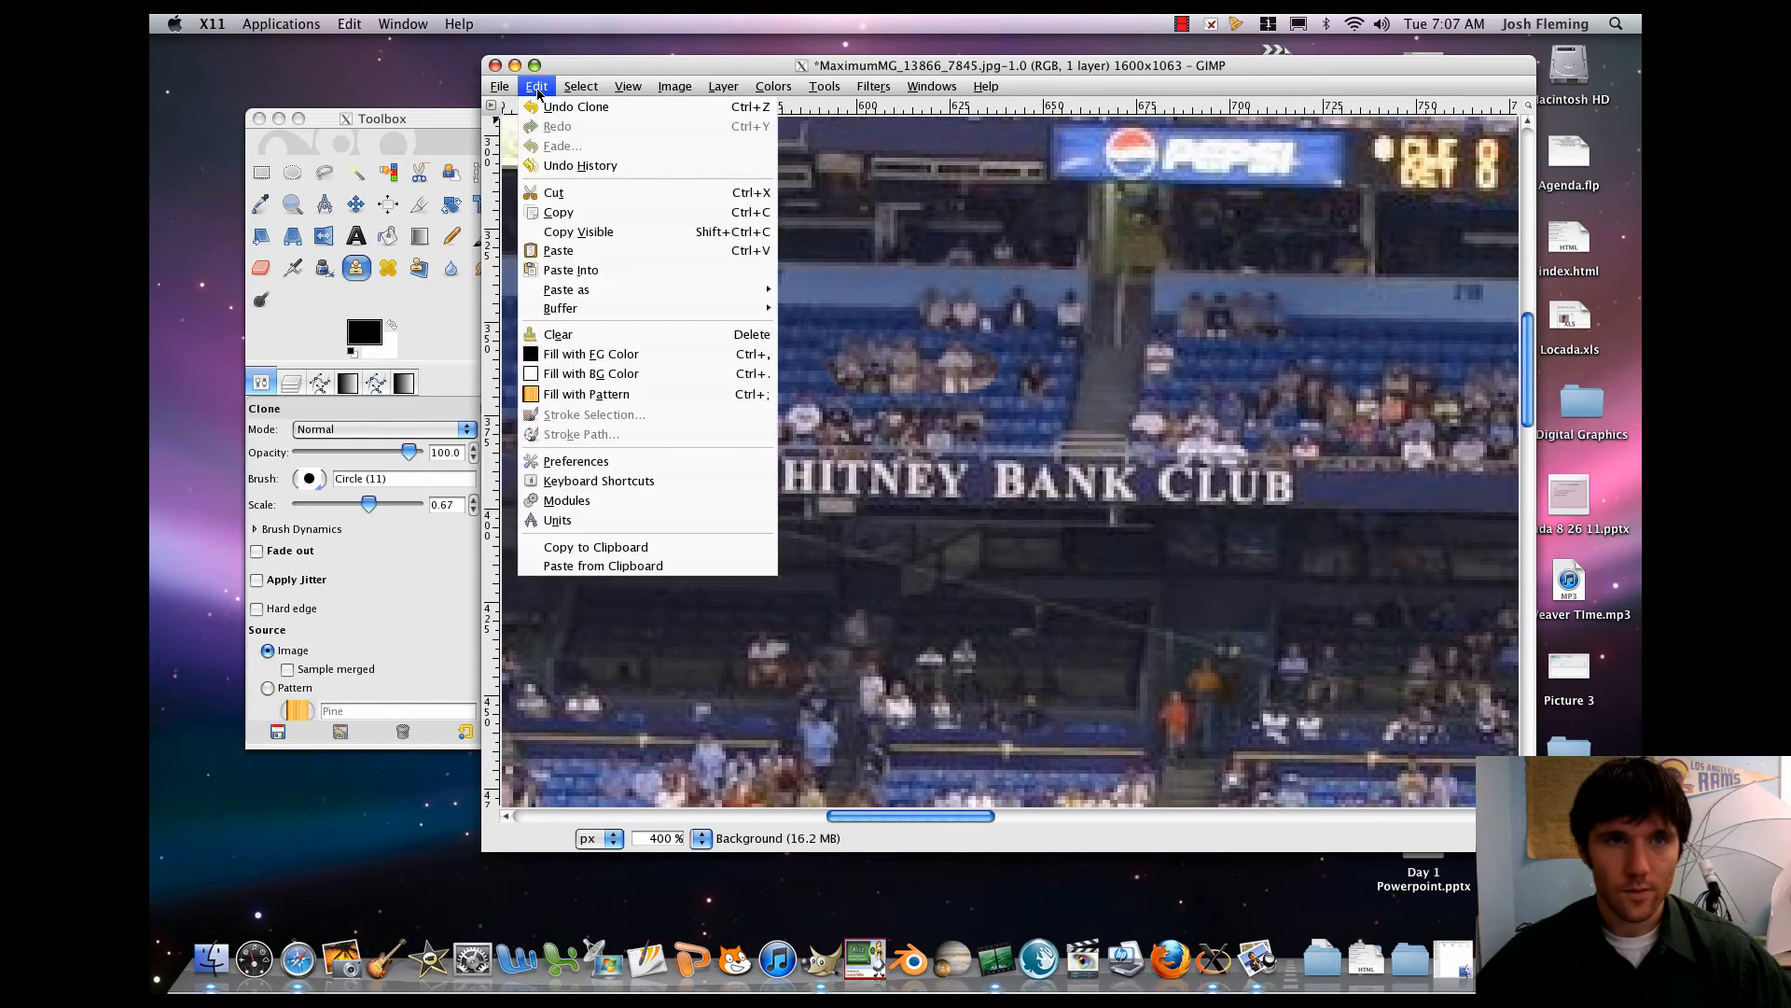
left_click(575, 107)
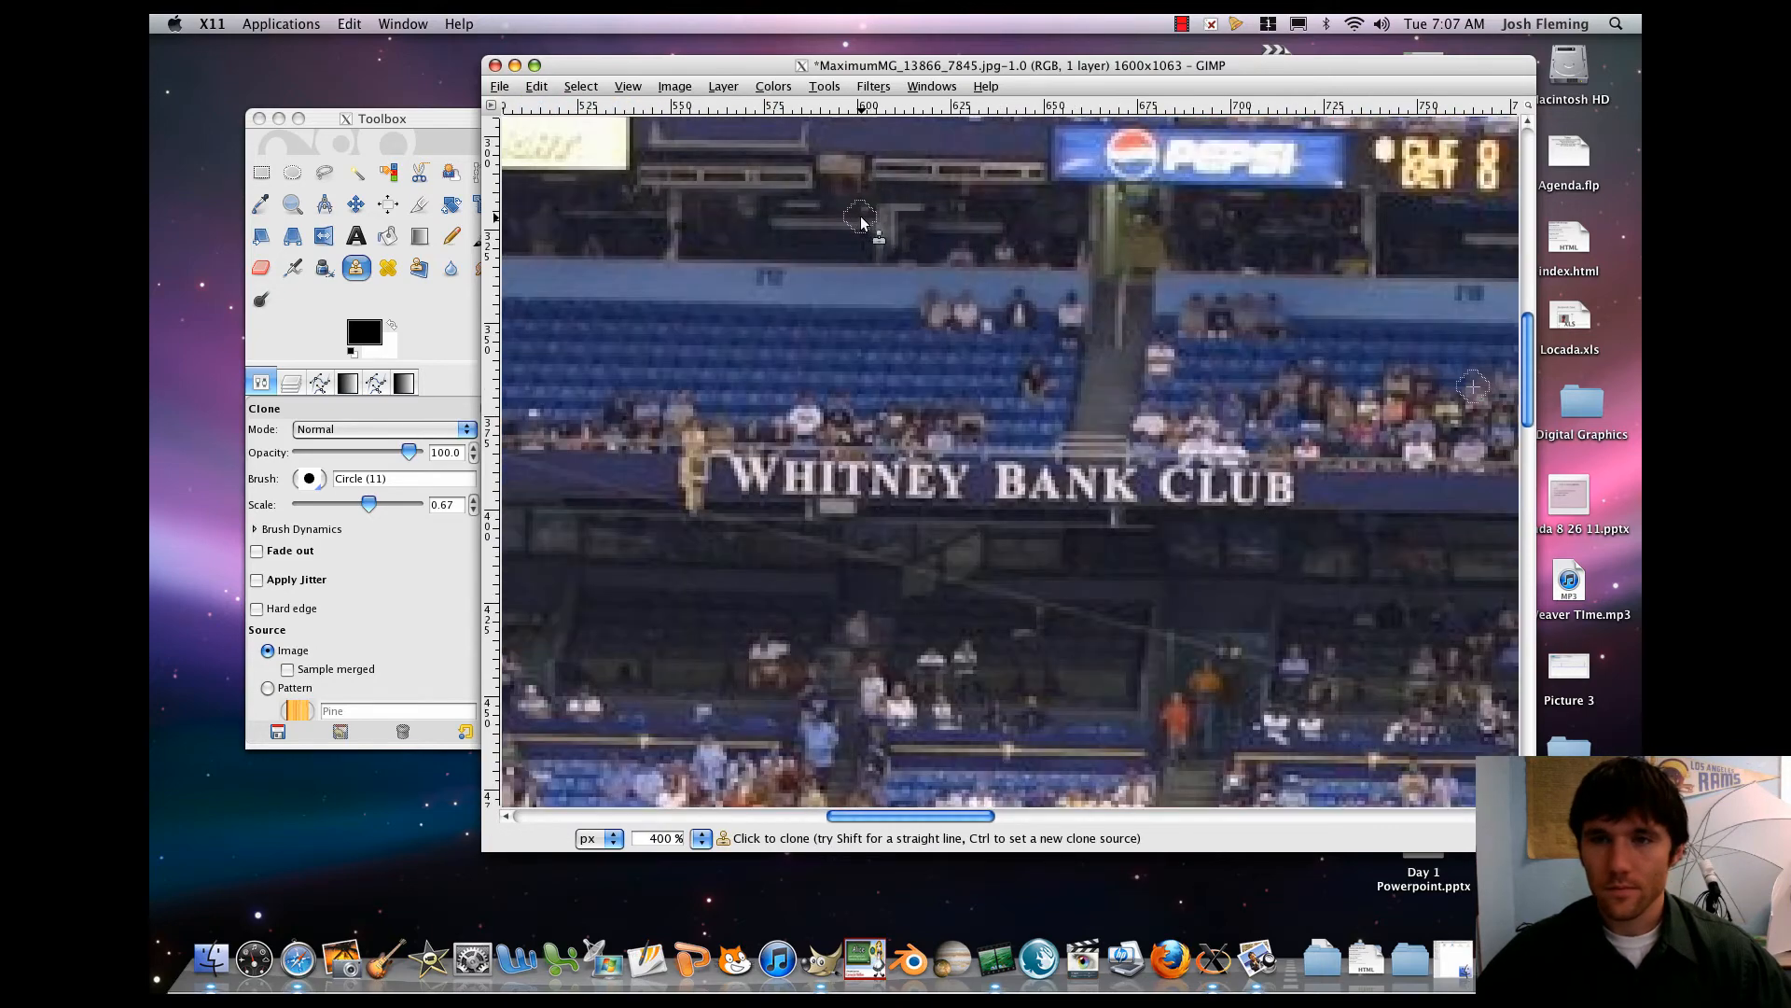
- Clone middle-deck spectators onto the empty seats beside the stairs below the Coors Light sign, and check the result at 100% zoom
key("minus")
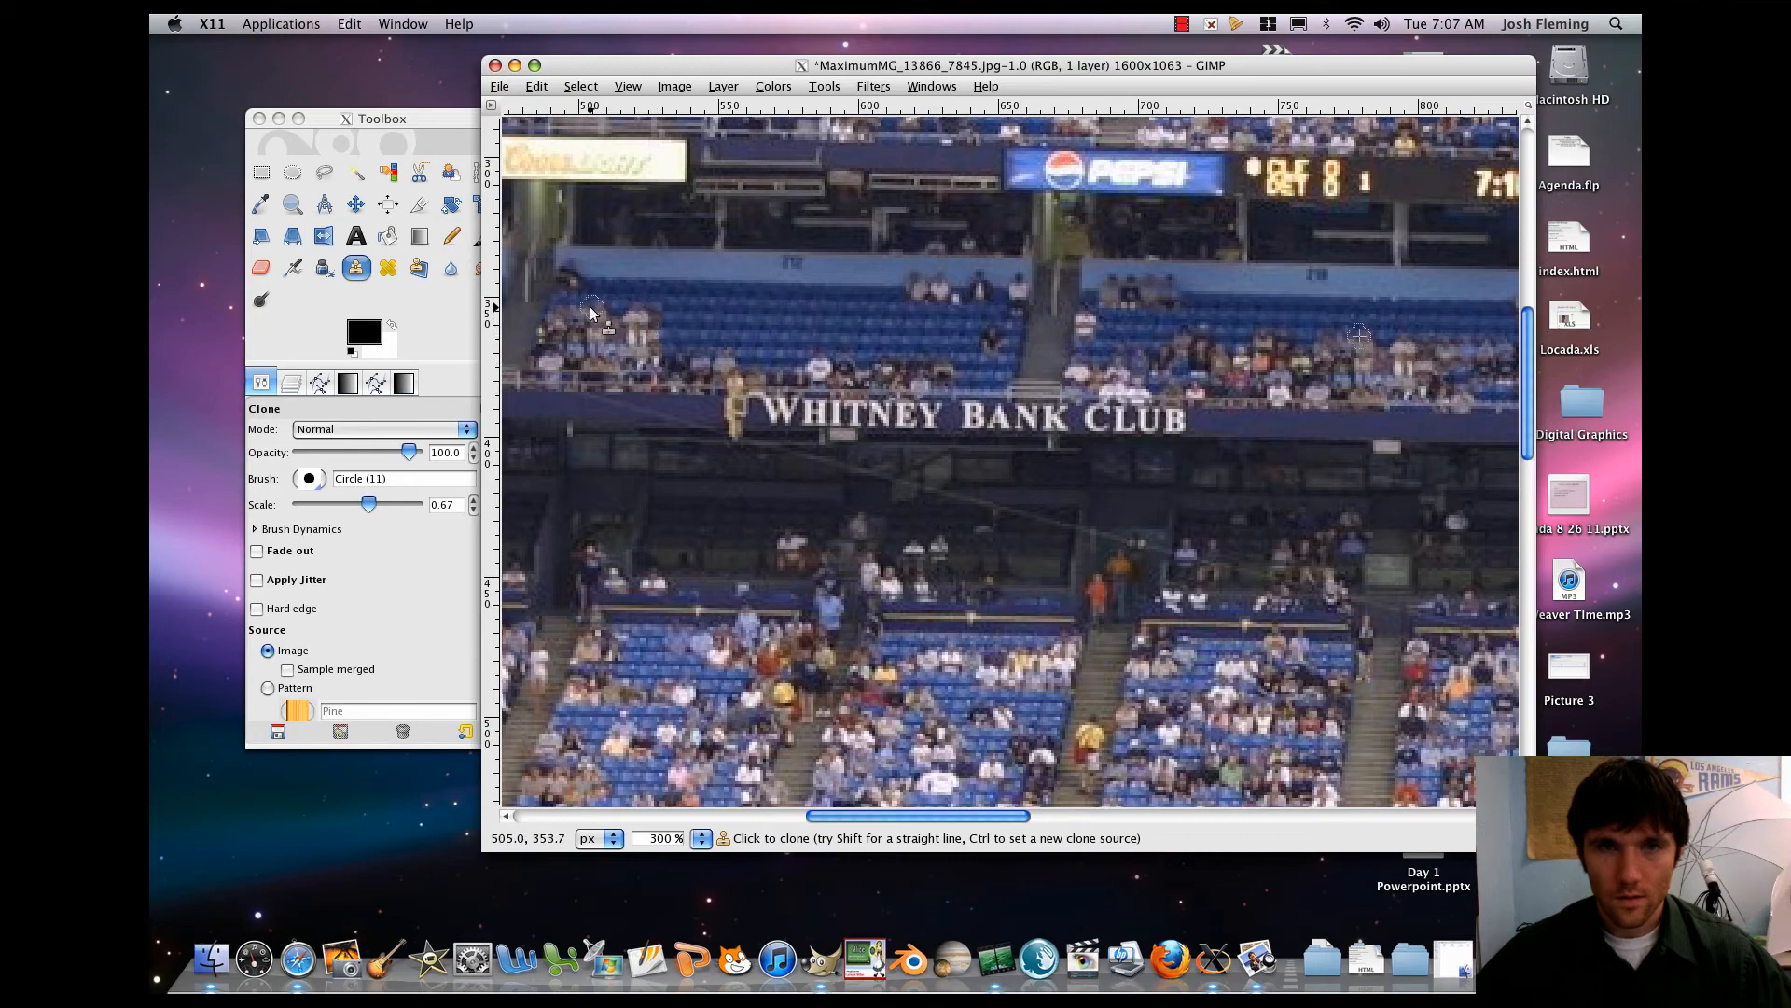
key("minus")
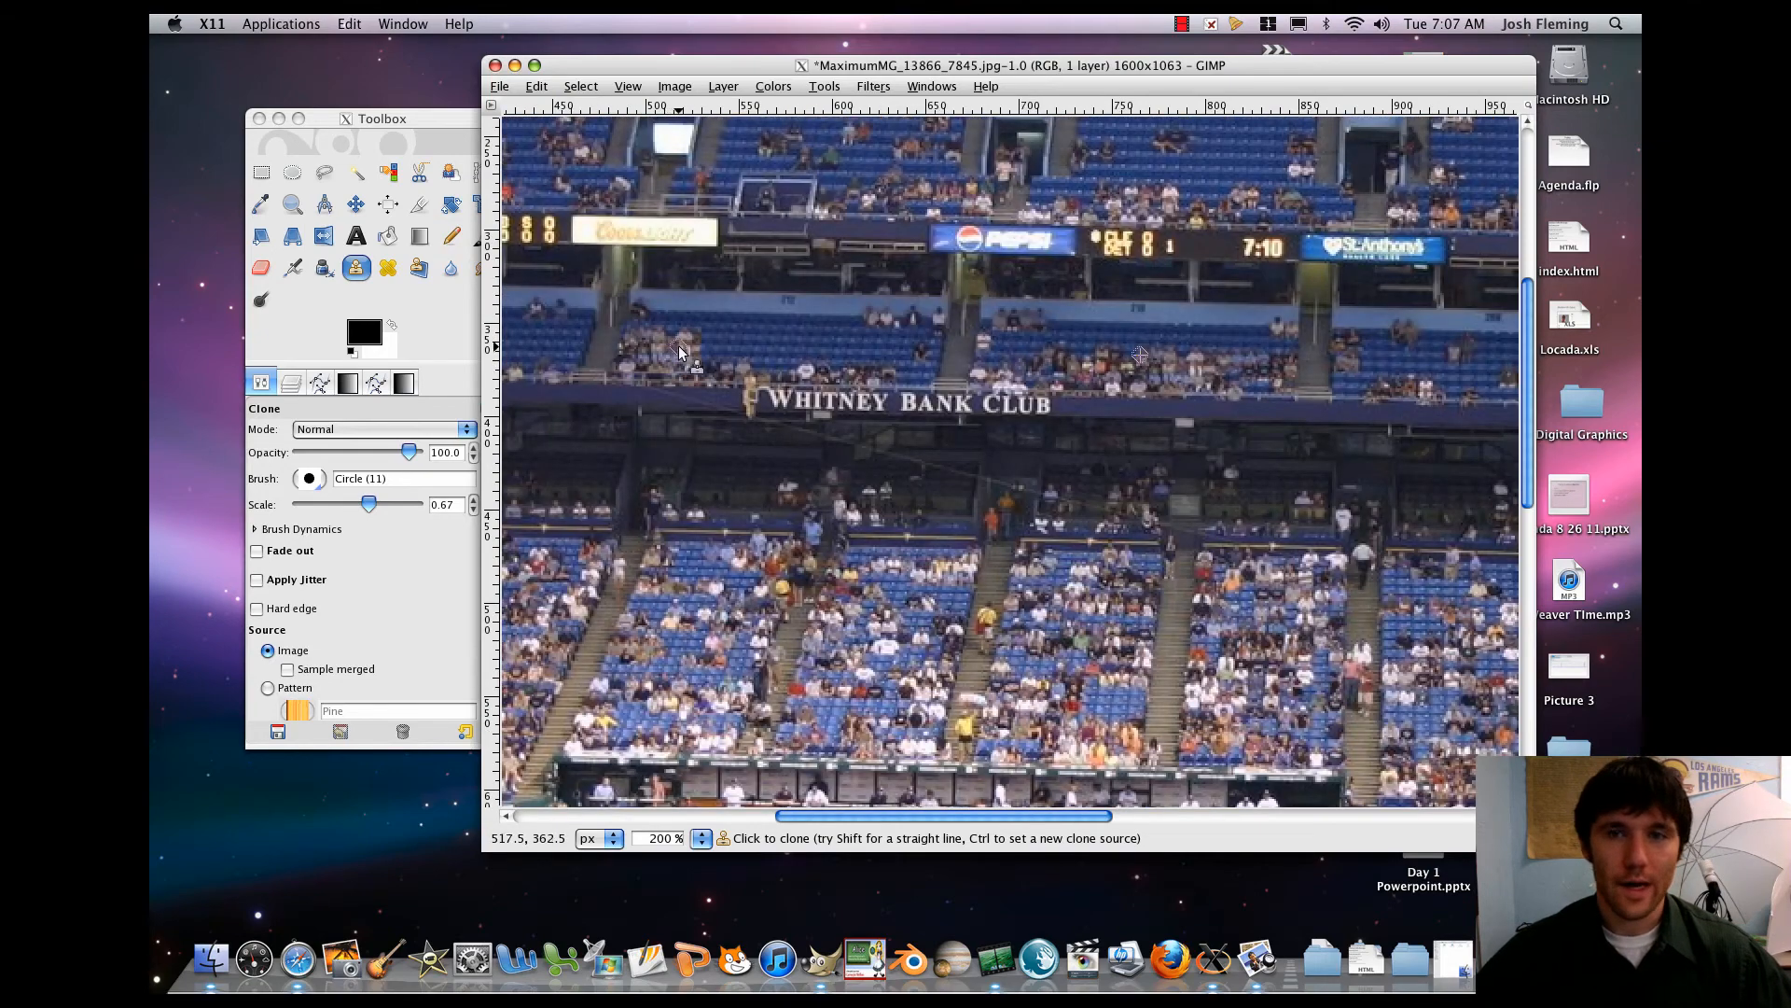
key("minus")
key("minus")
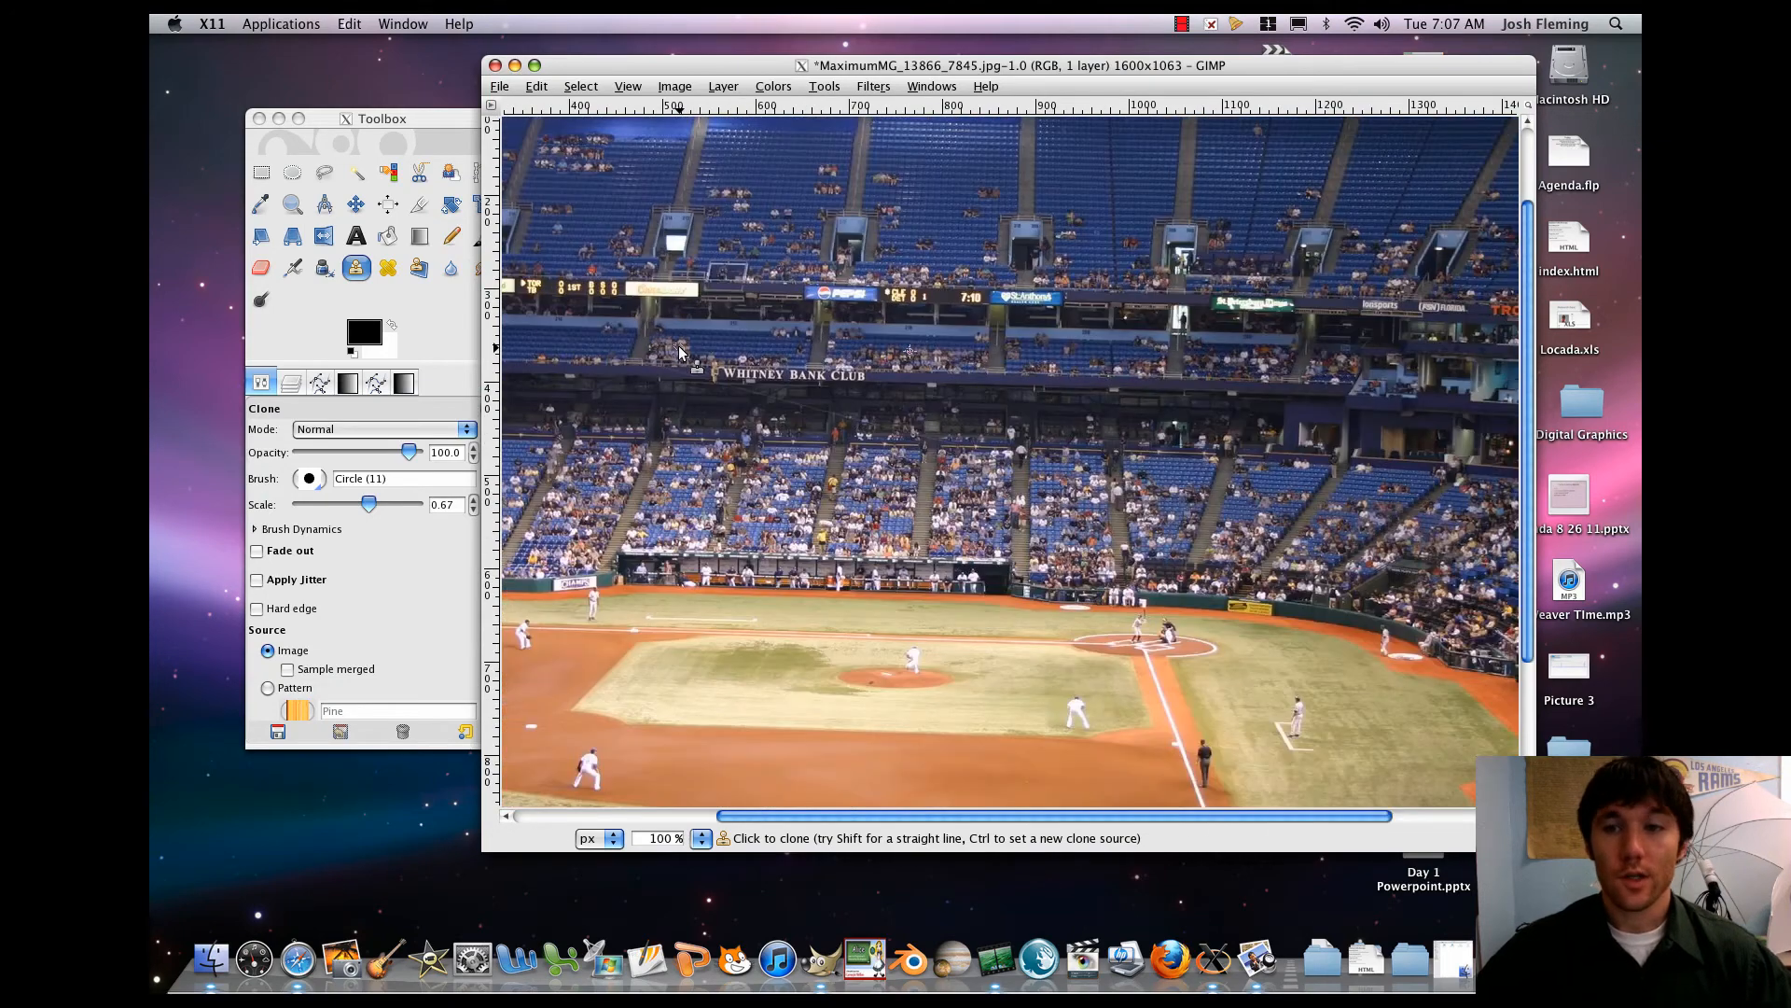
scroll(909, 327, "up", 3)
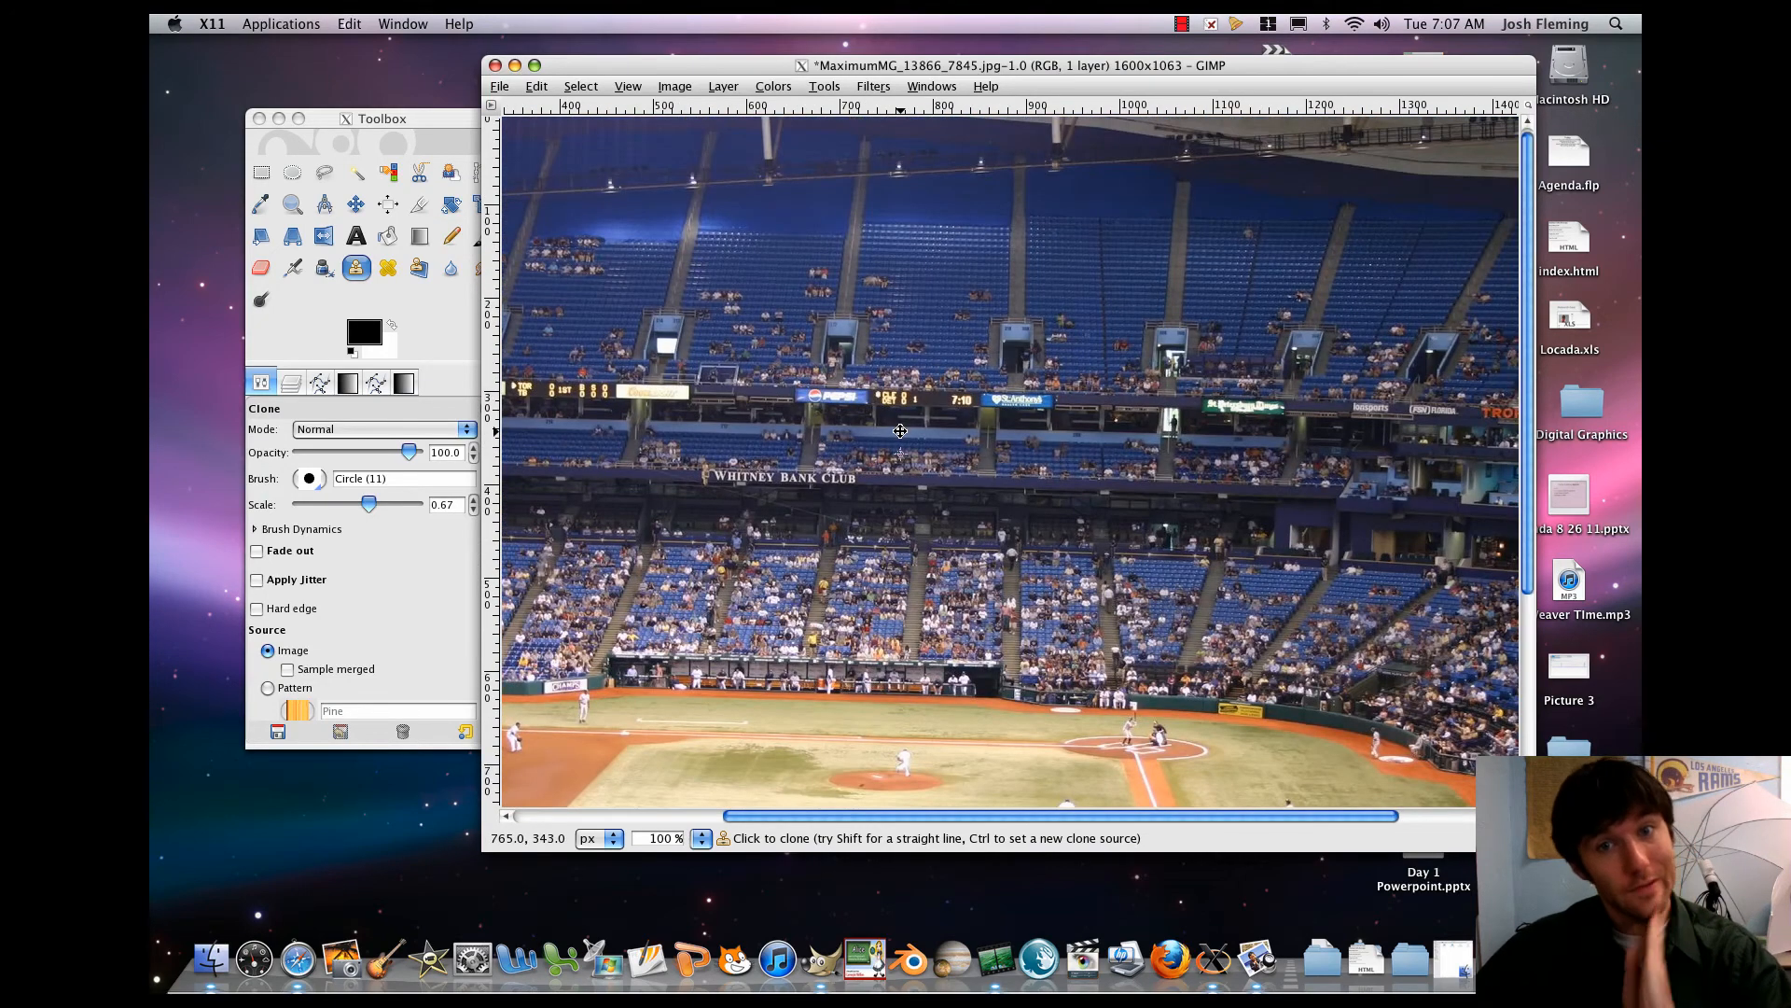
- Clone a spectator group from the middle rows of a sparse lower-deck section onto its empty upper rows, at 400% zoom
left_click_drag(752, 423, 1114, 383)
scroll(920, 377, "left", 3)
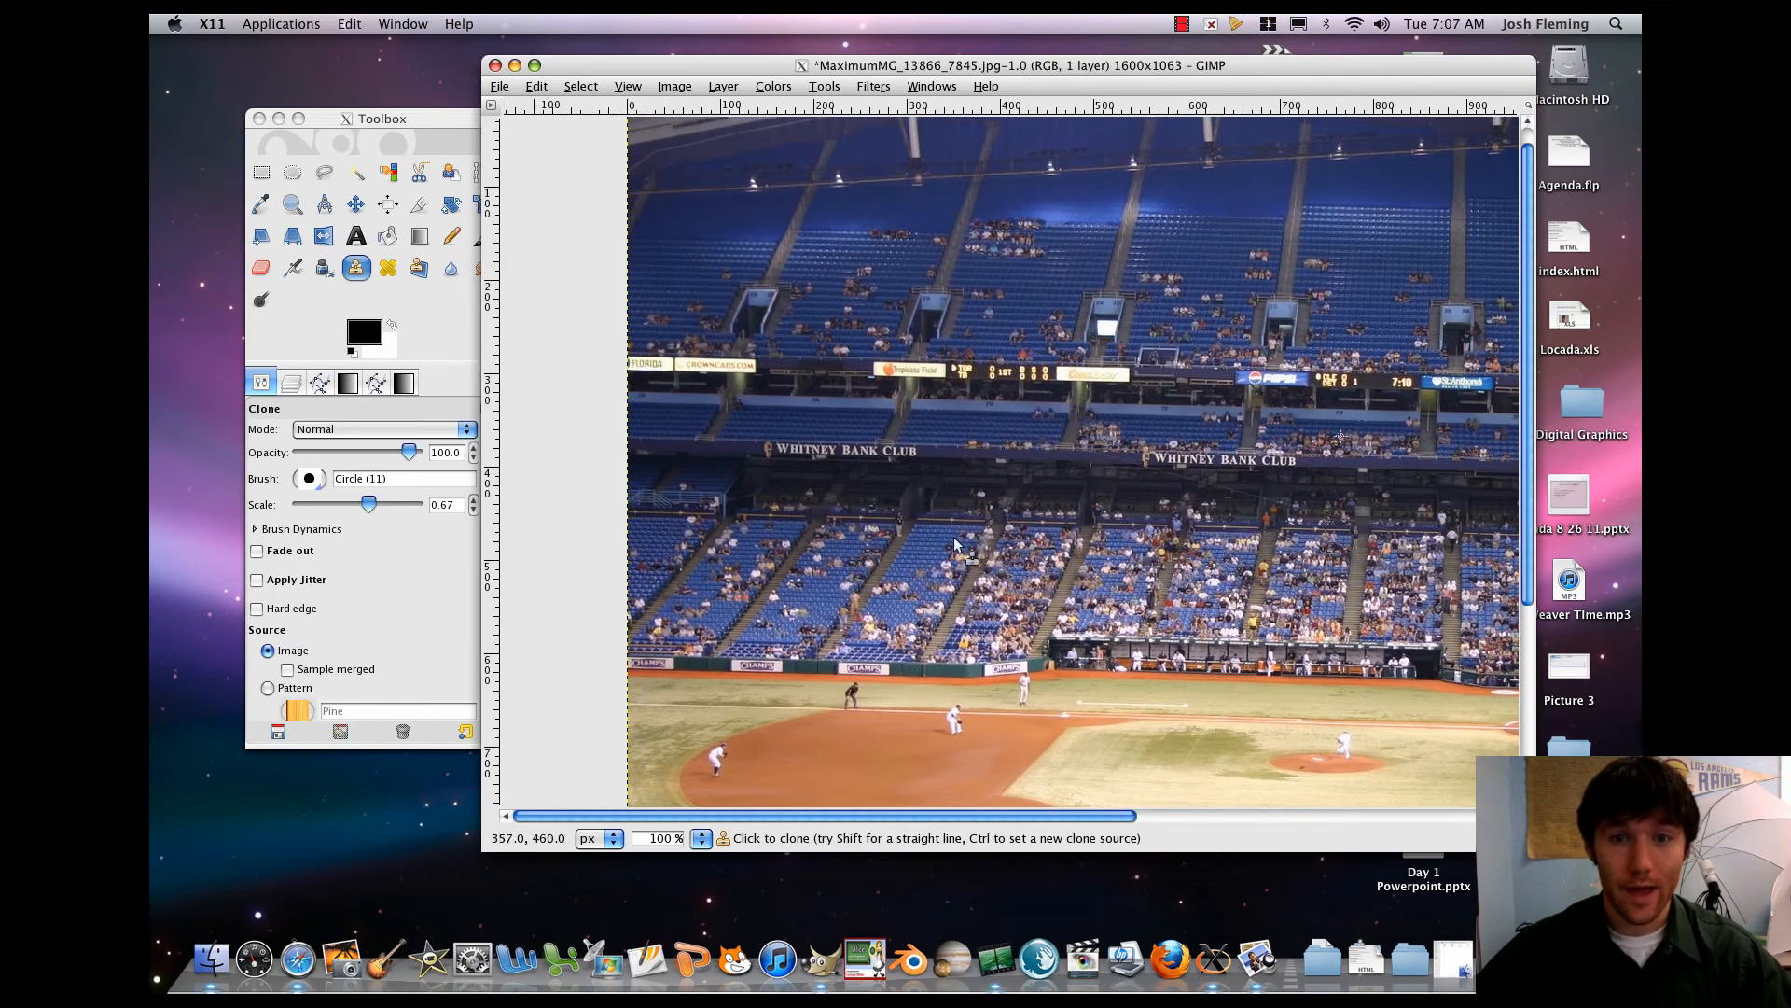
scroll(892, 590, "up", 3)
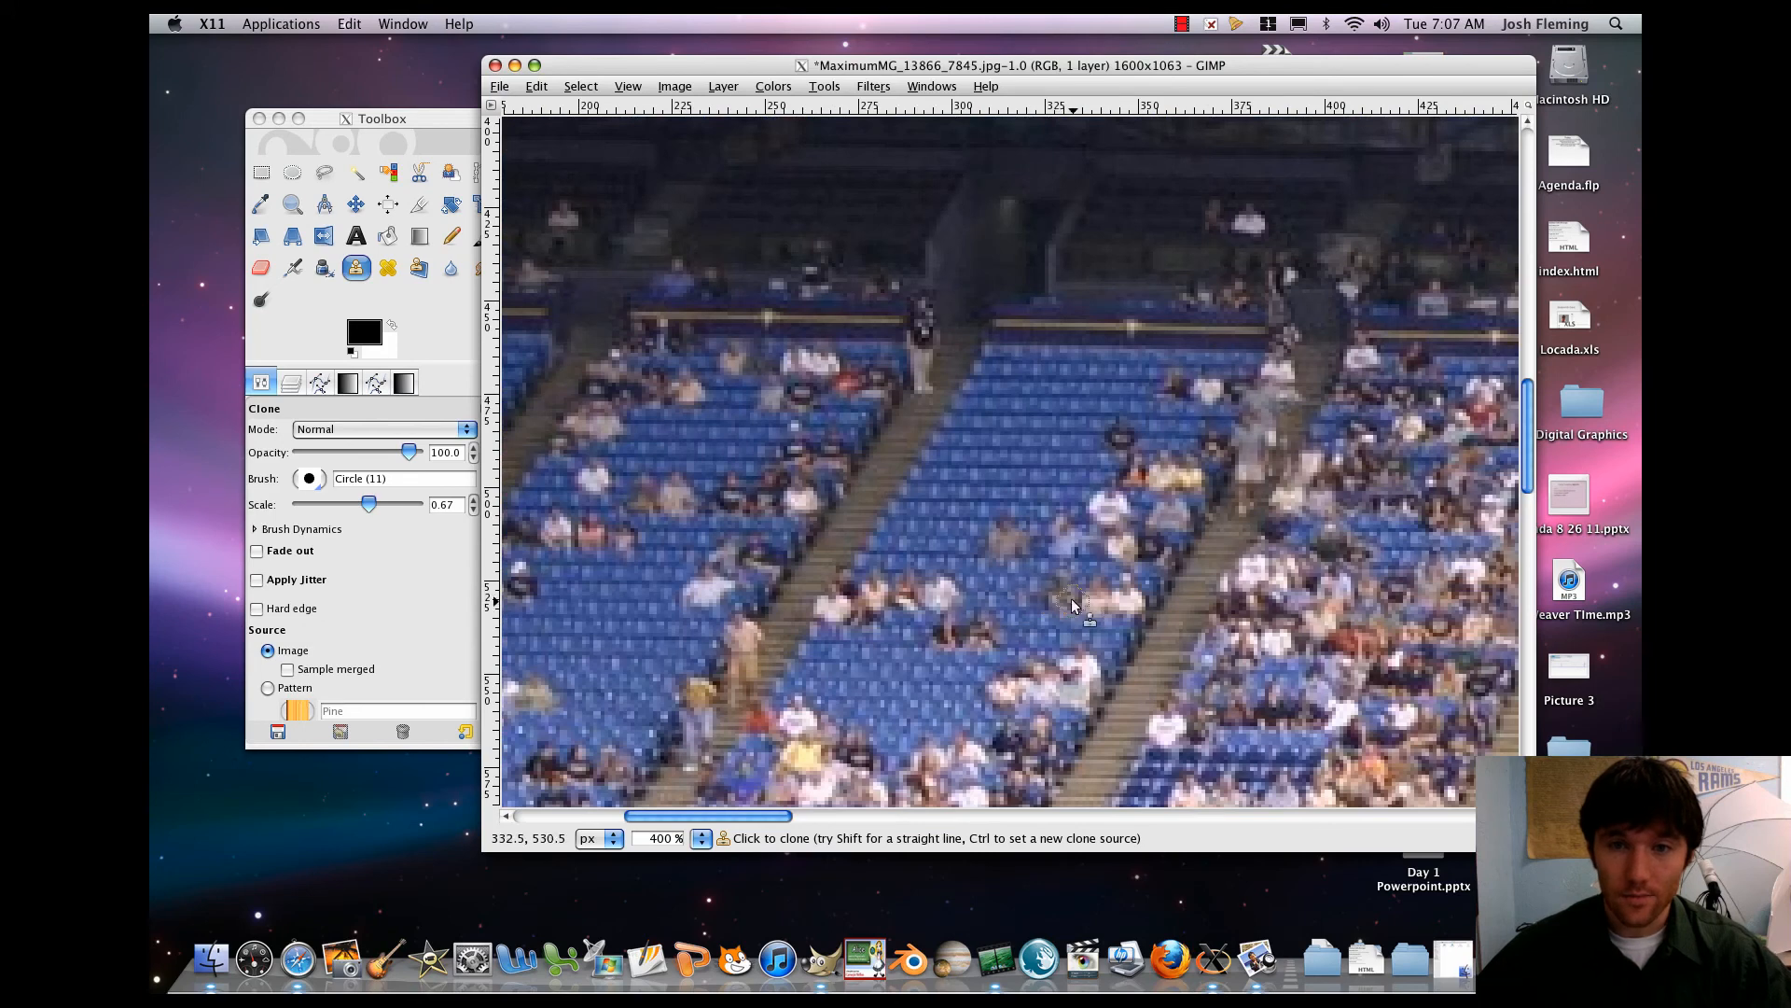
left_click(1068, 599, "ctrl")
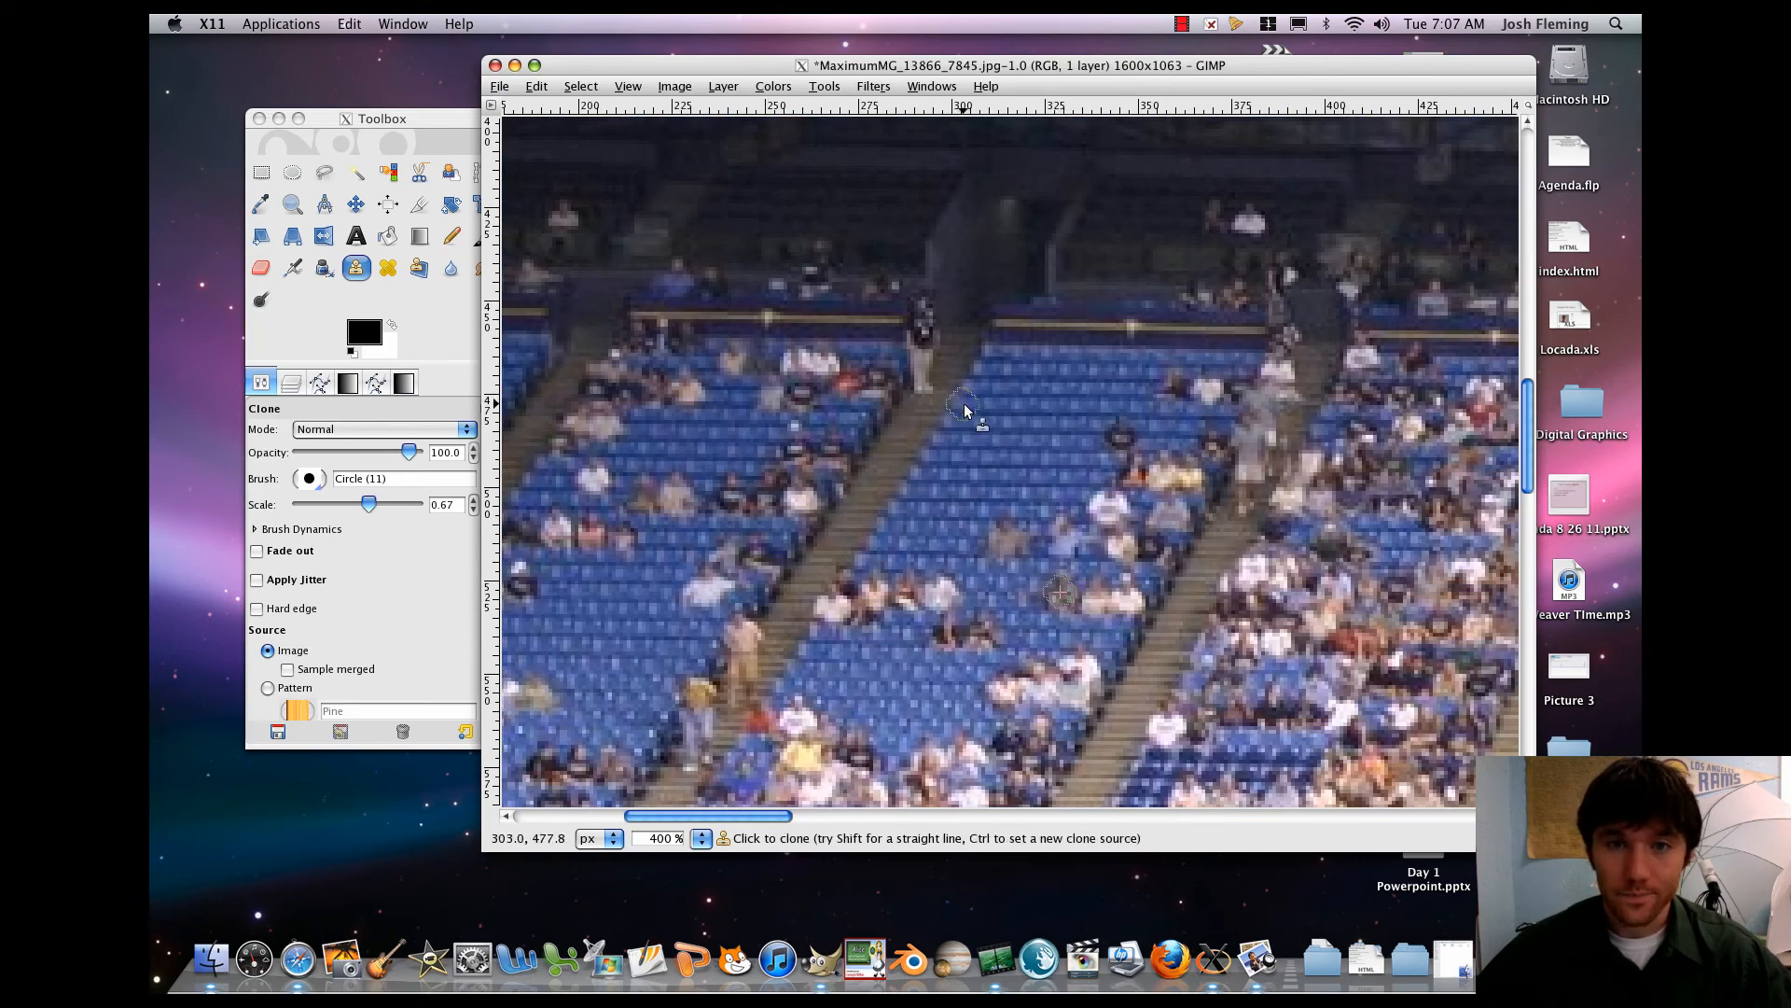
mouse_move(973, 408)
left_mouse_down()
mouse_move(1038, 408)
mouse_move(966, 416)
mouse_move(1039, 425)
left_mouse_up()
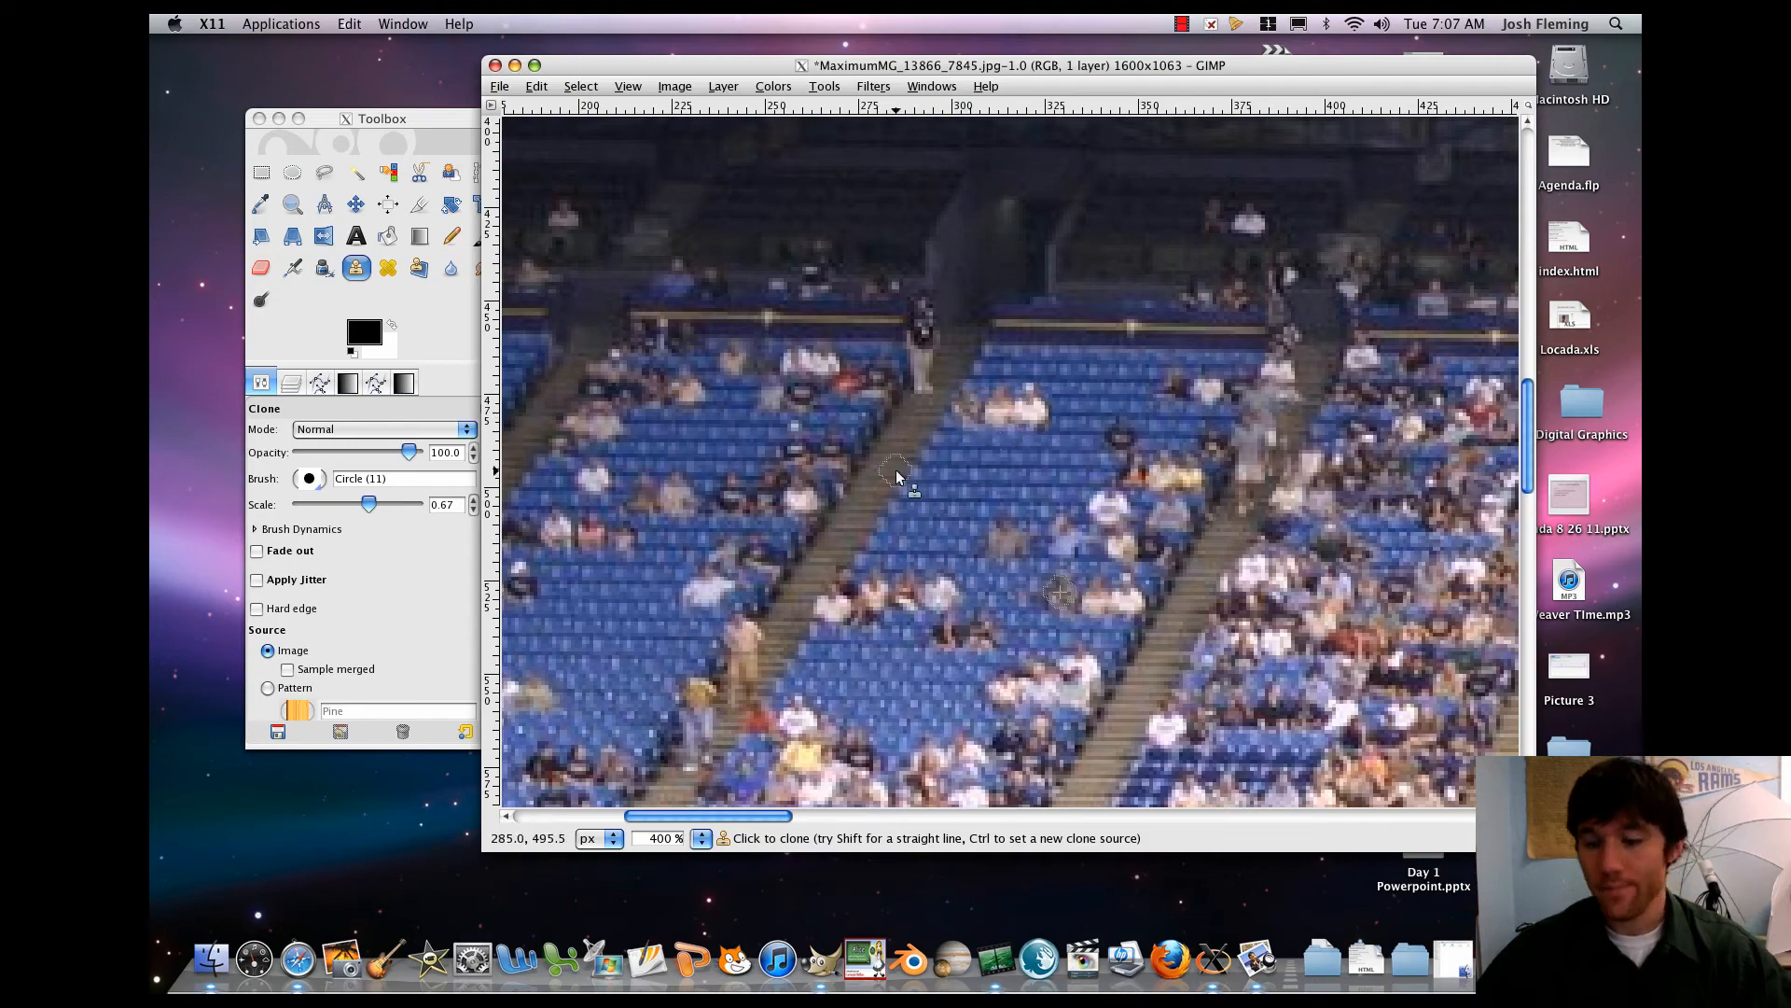
- Set the clone brush scale to 1.04 and sample the infielder nearest the camera as the clone source
key("minus")
key("minus")
key("minus")
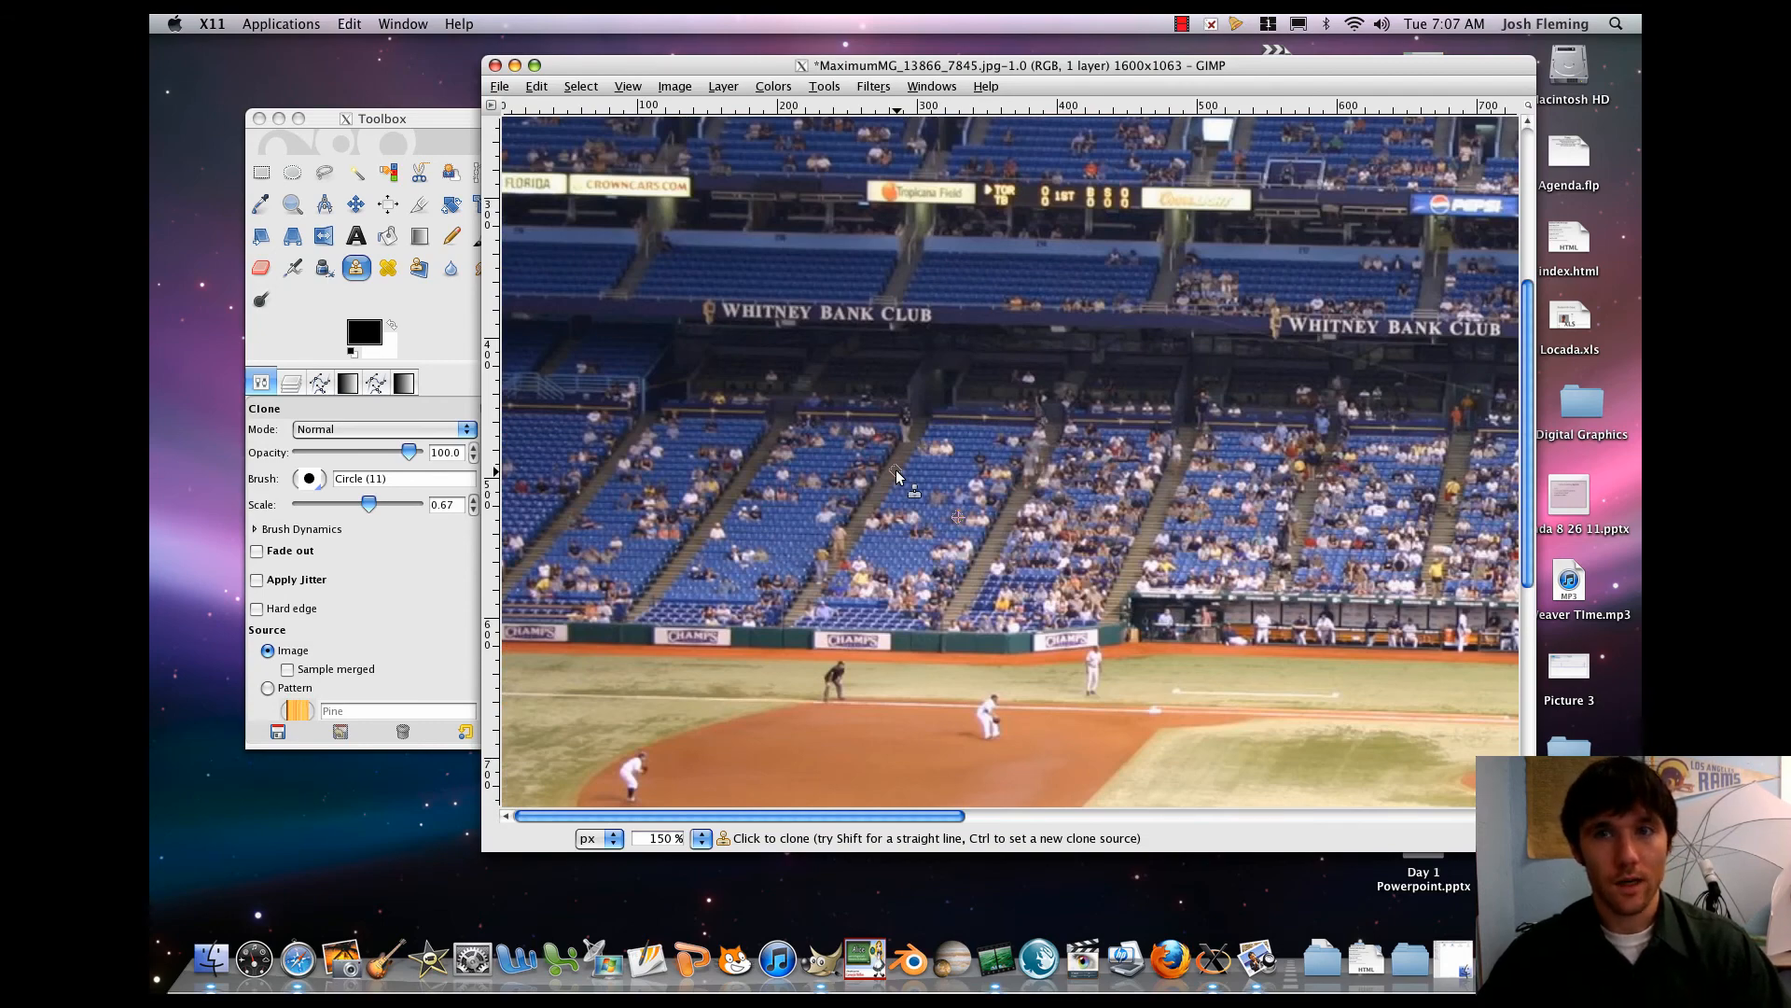
key("minus")
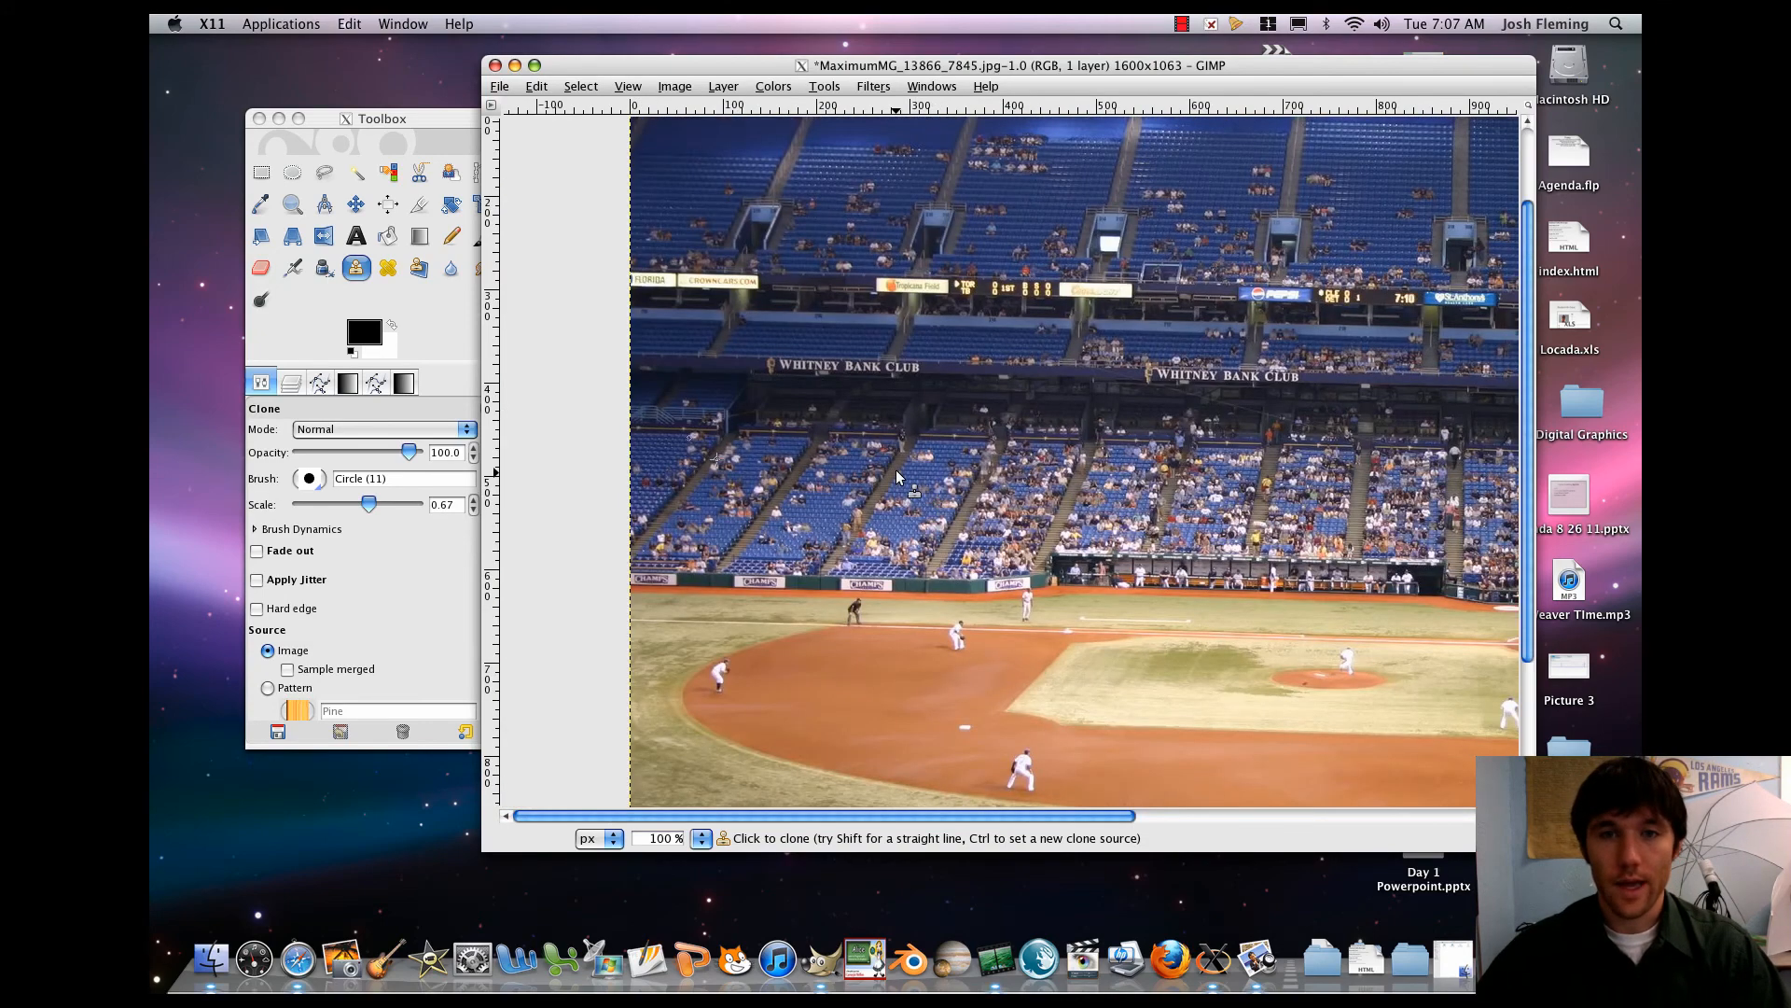
key("minus")
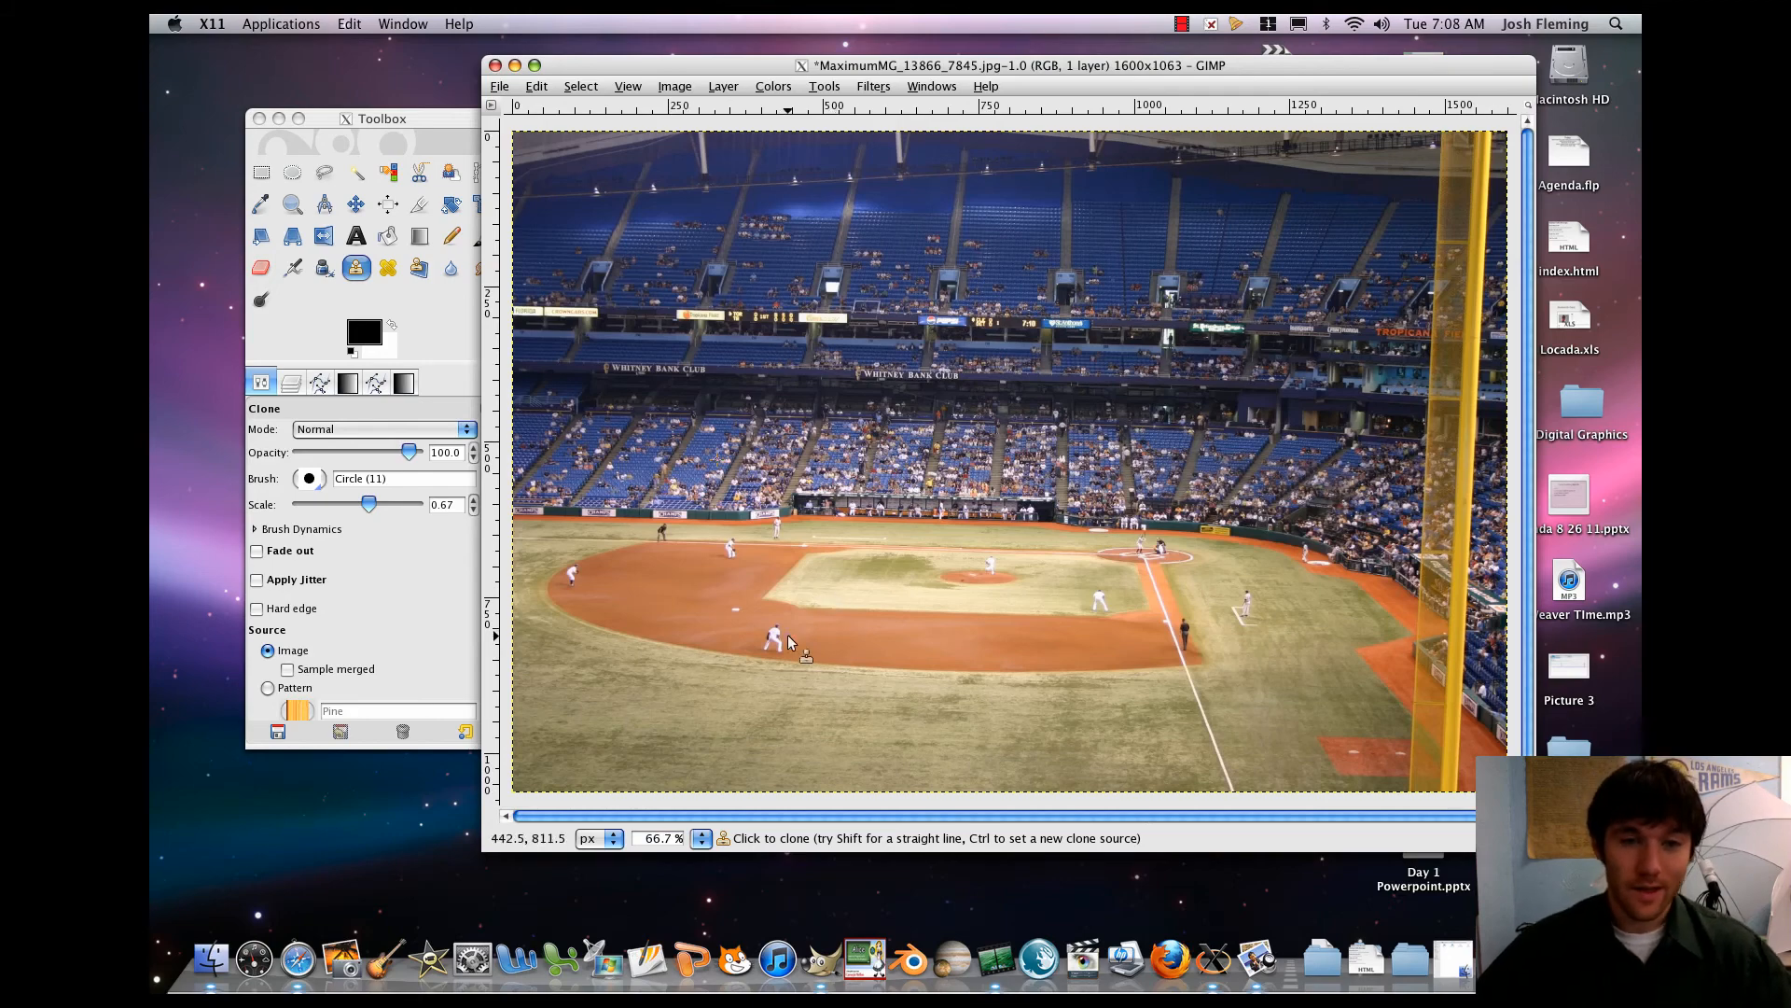
left_click(365, 507)
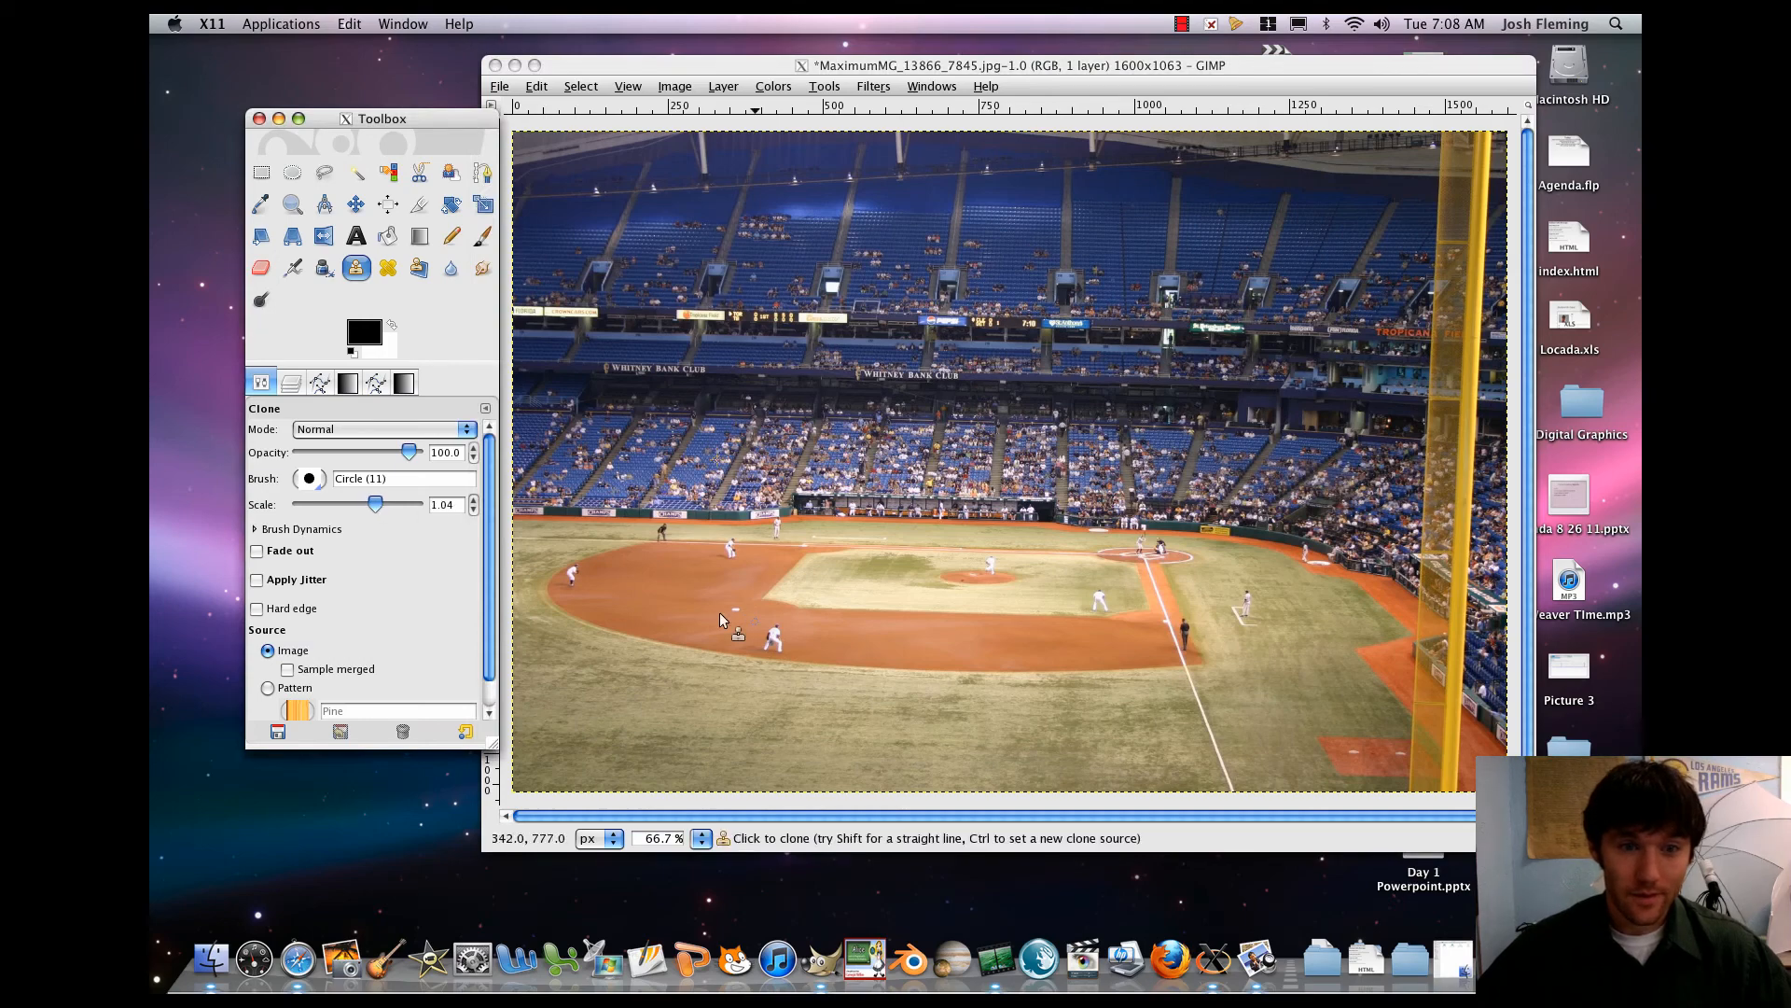
left_click(774, 623)
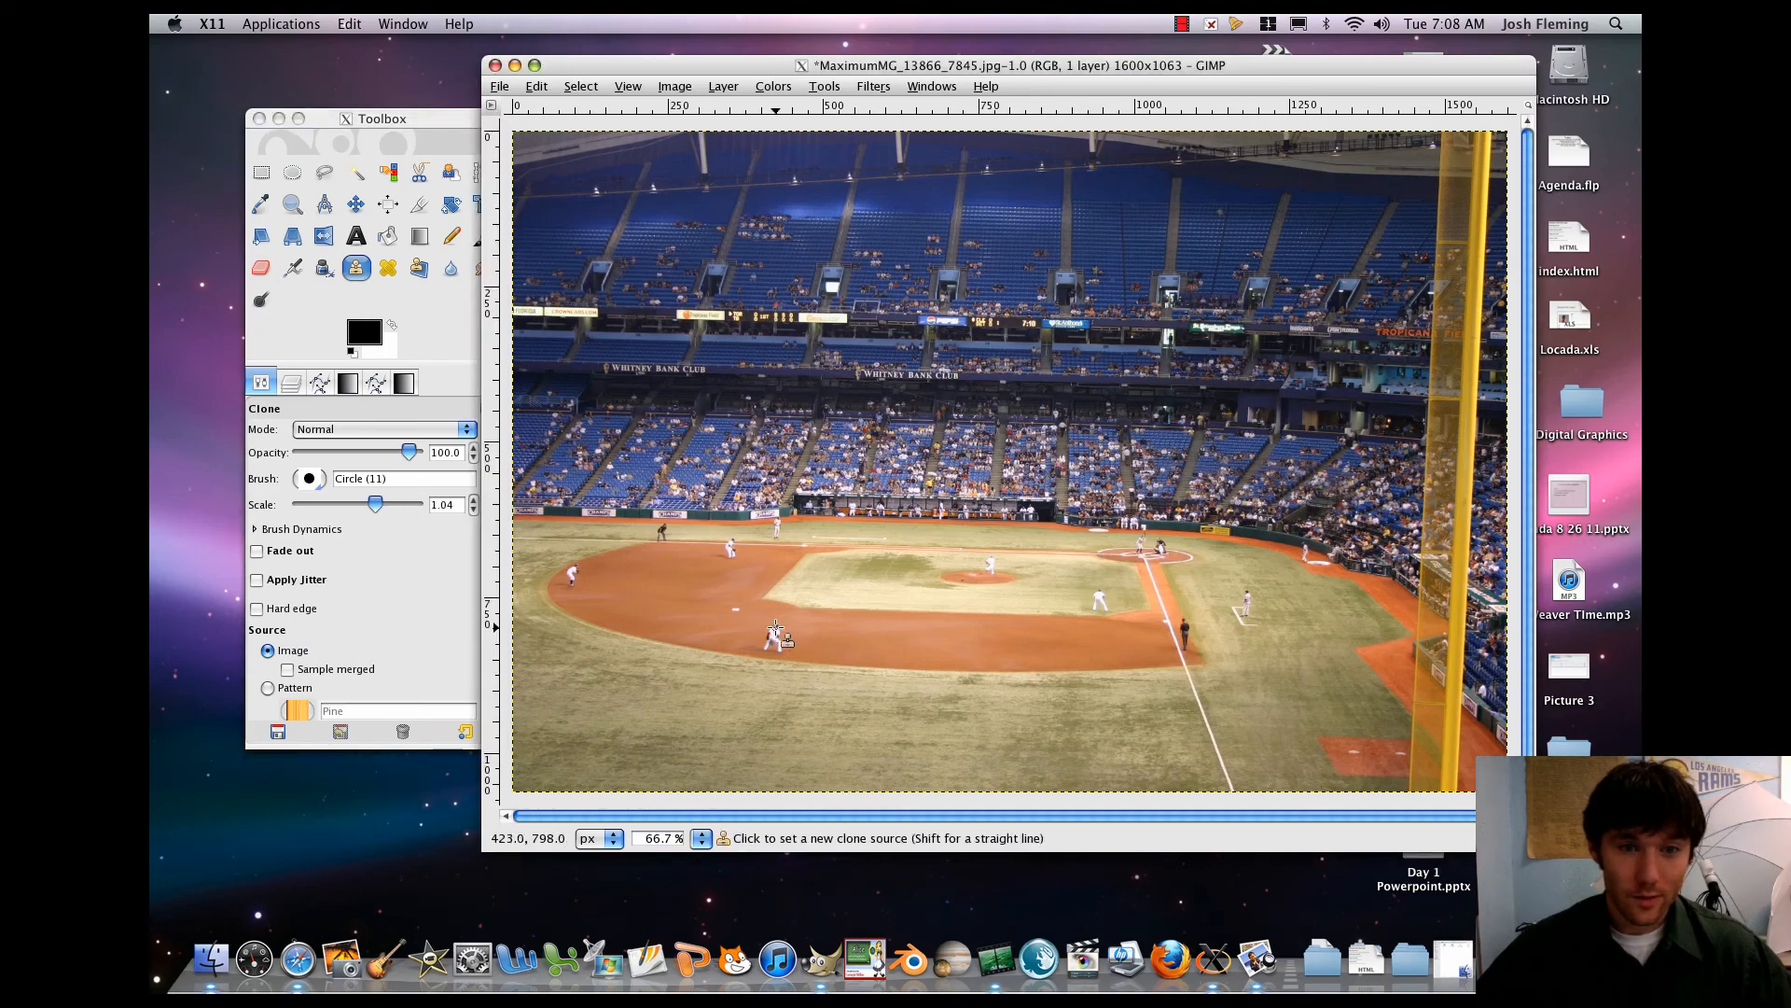
left_click(774, 627, "ctrl")
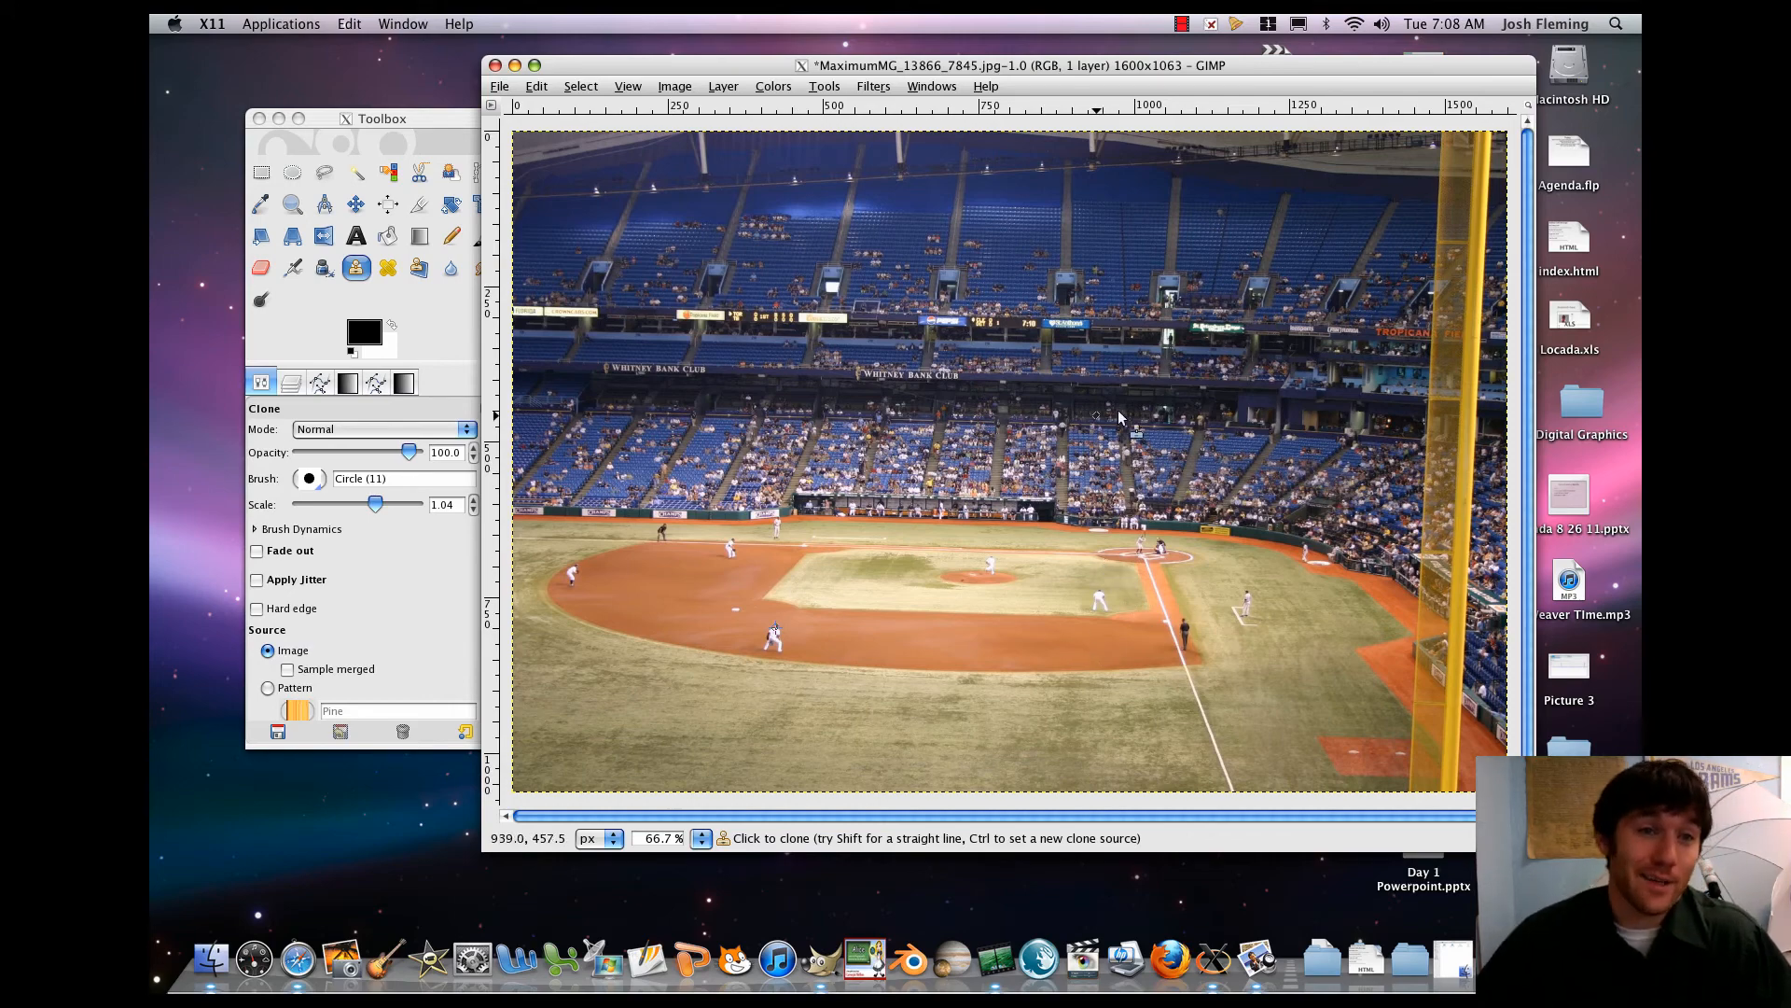
- Save the edited stadium photo as a new JPEG named "baseball LAST NAME HQ.jpg" at quality 100
left_click(500, 87)
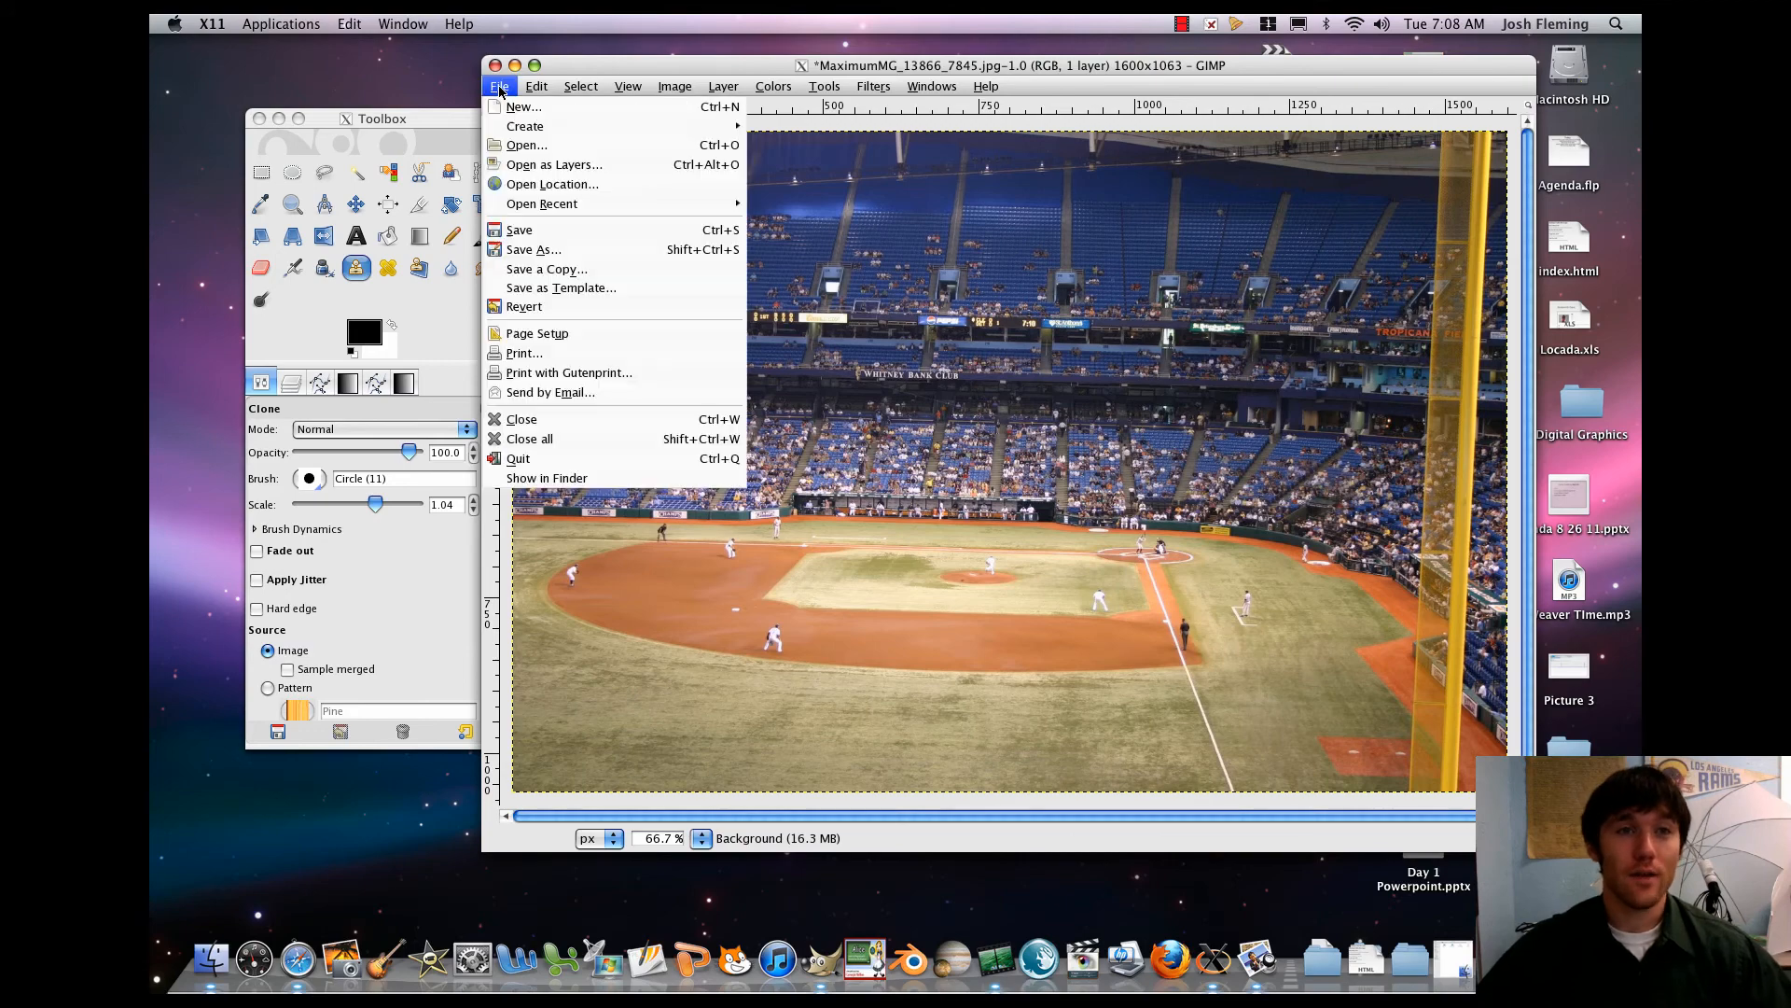
left_click(528, 250)
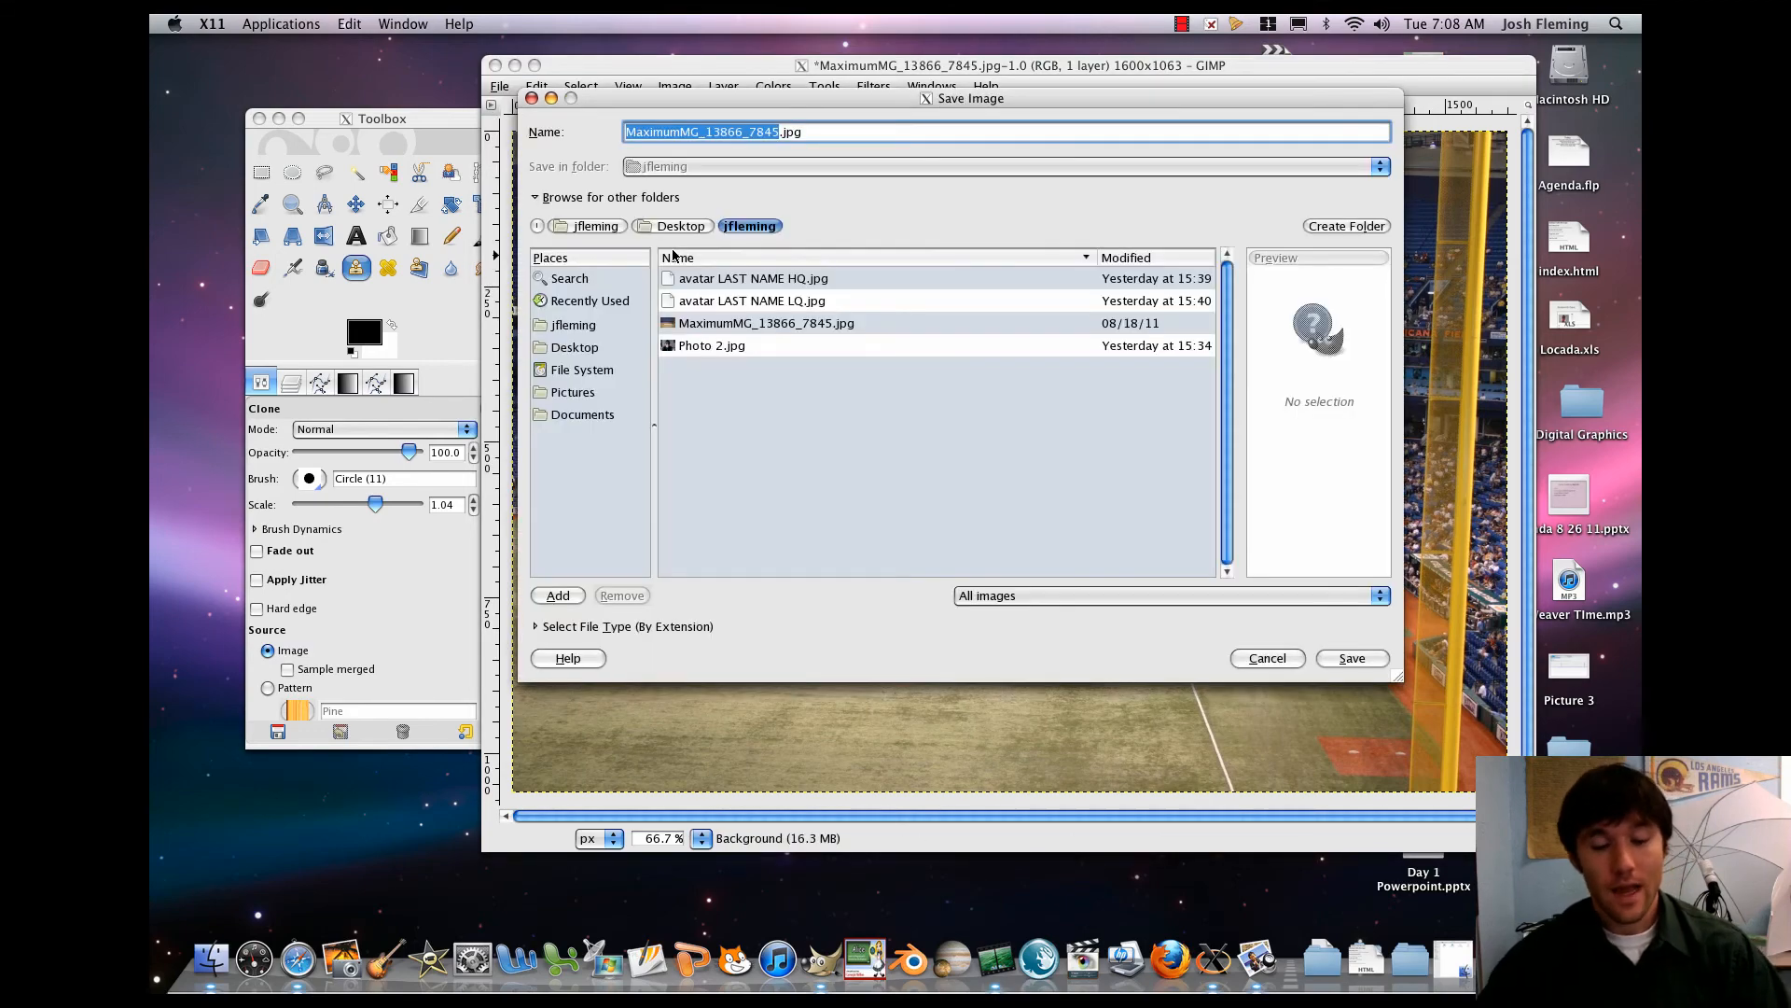
type("baseball")
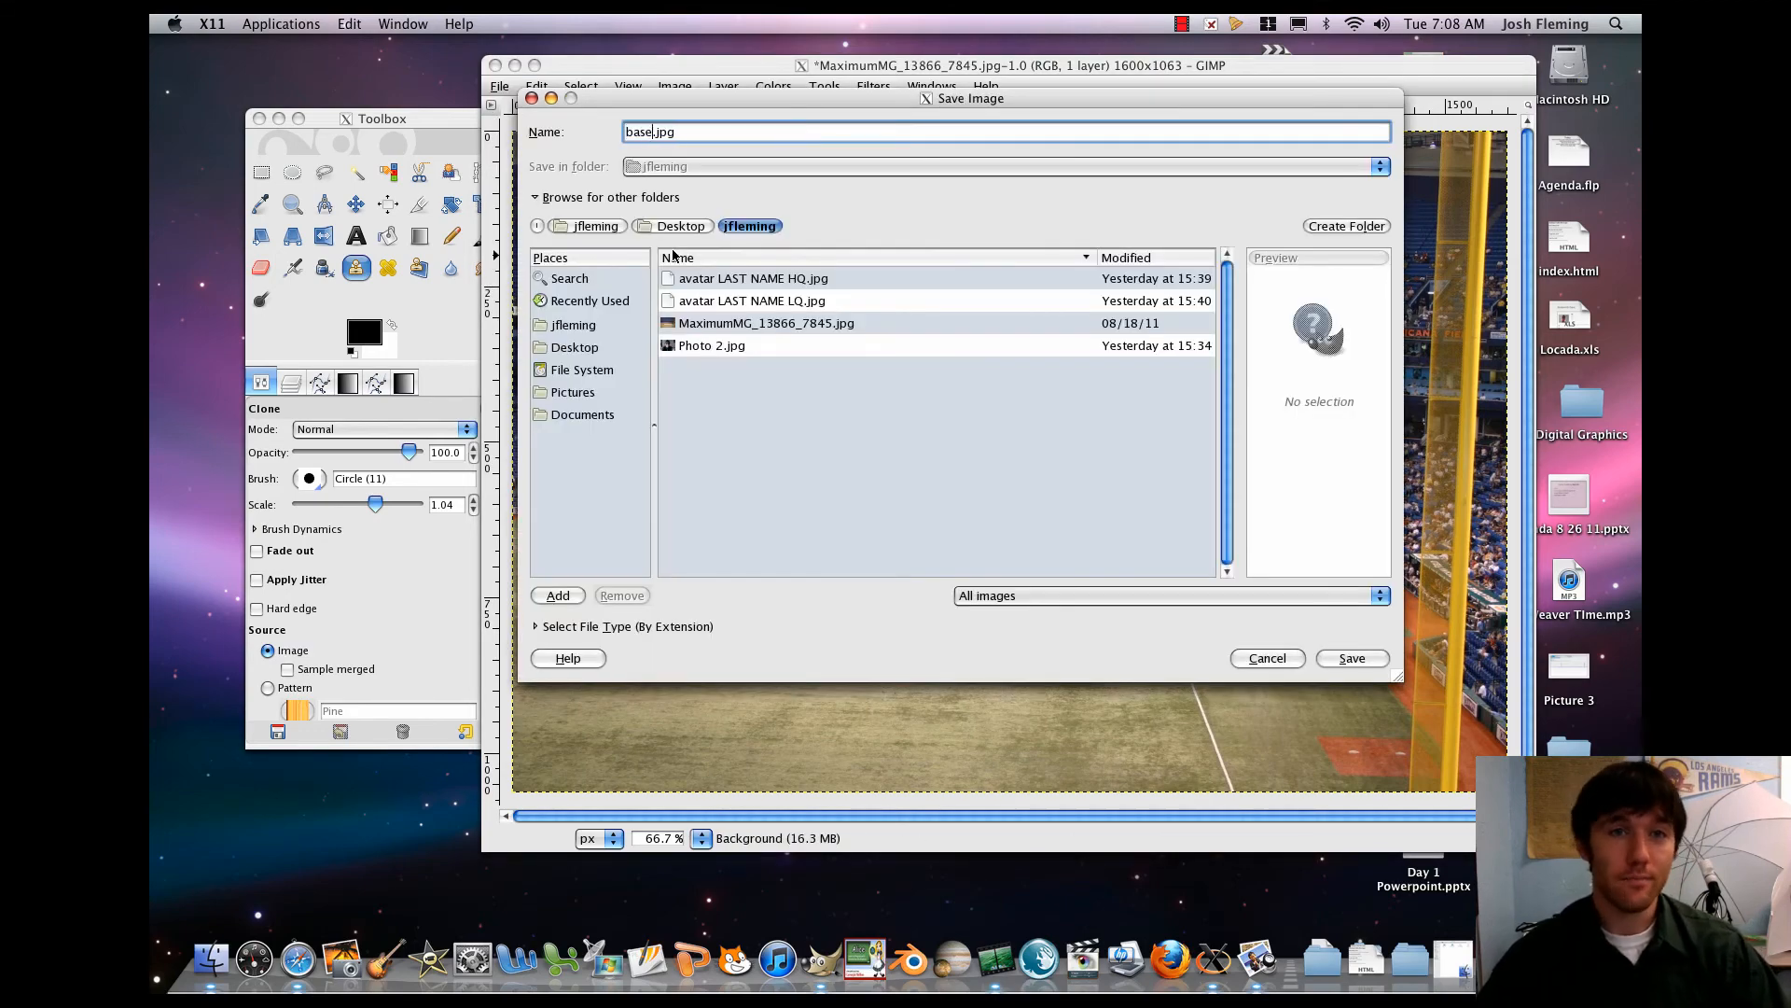
type(" LAST ")
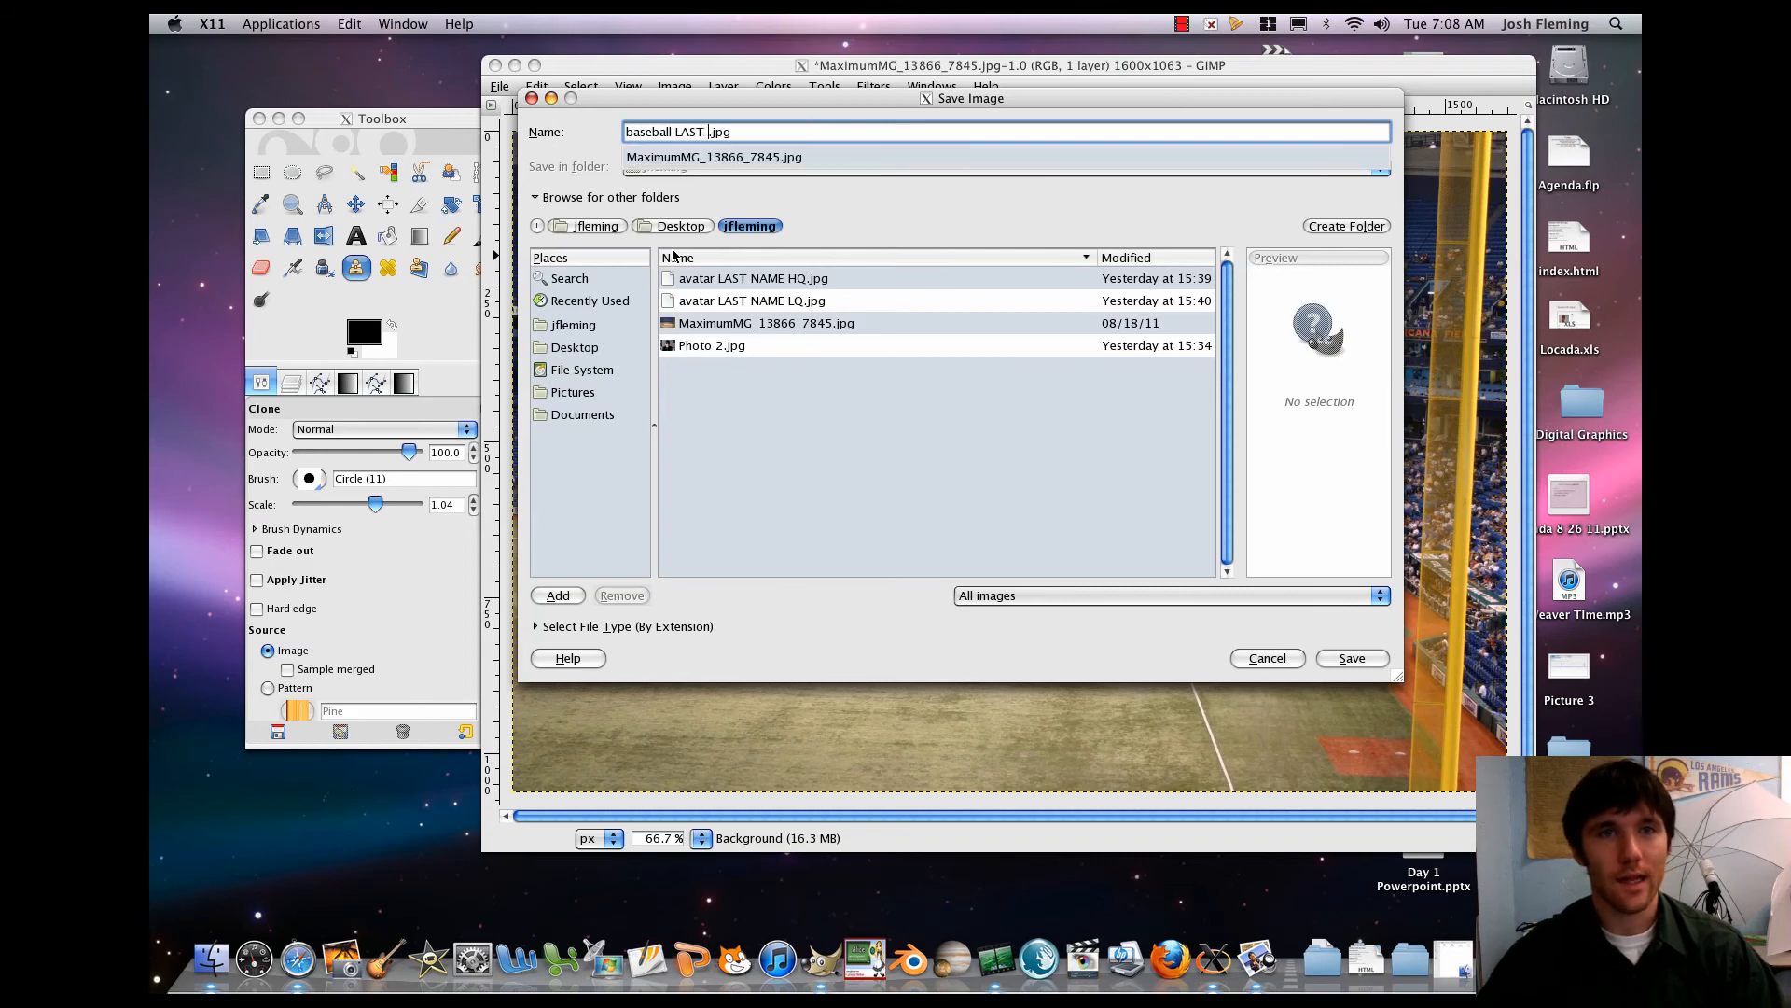
type("NAME HQ")
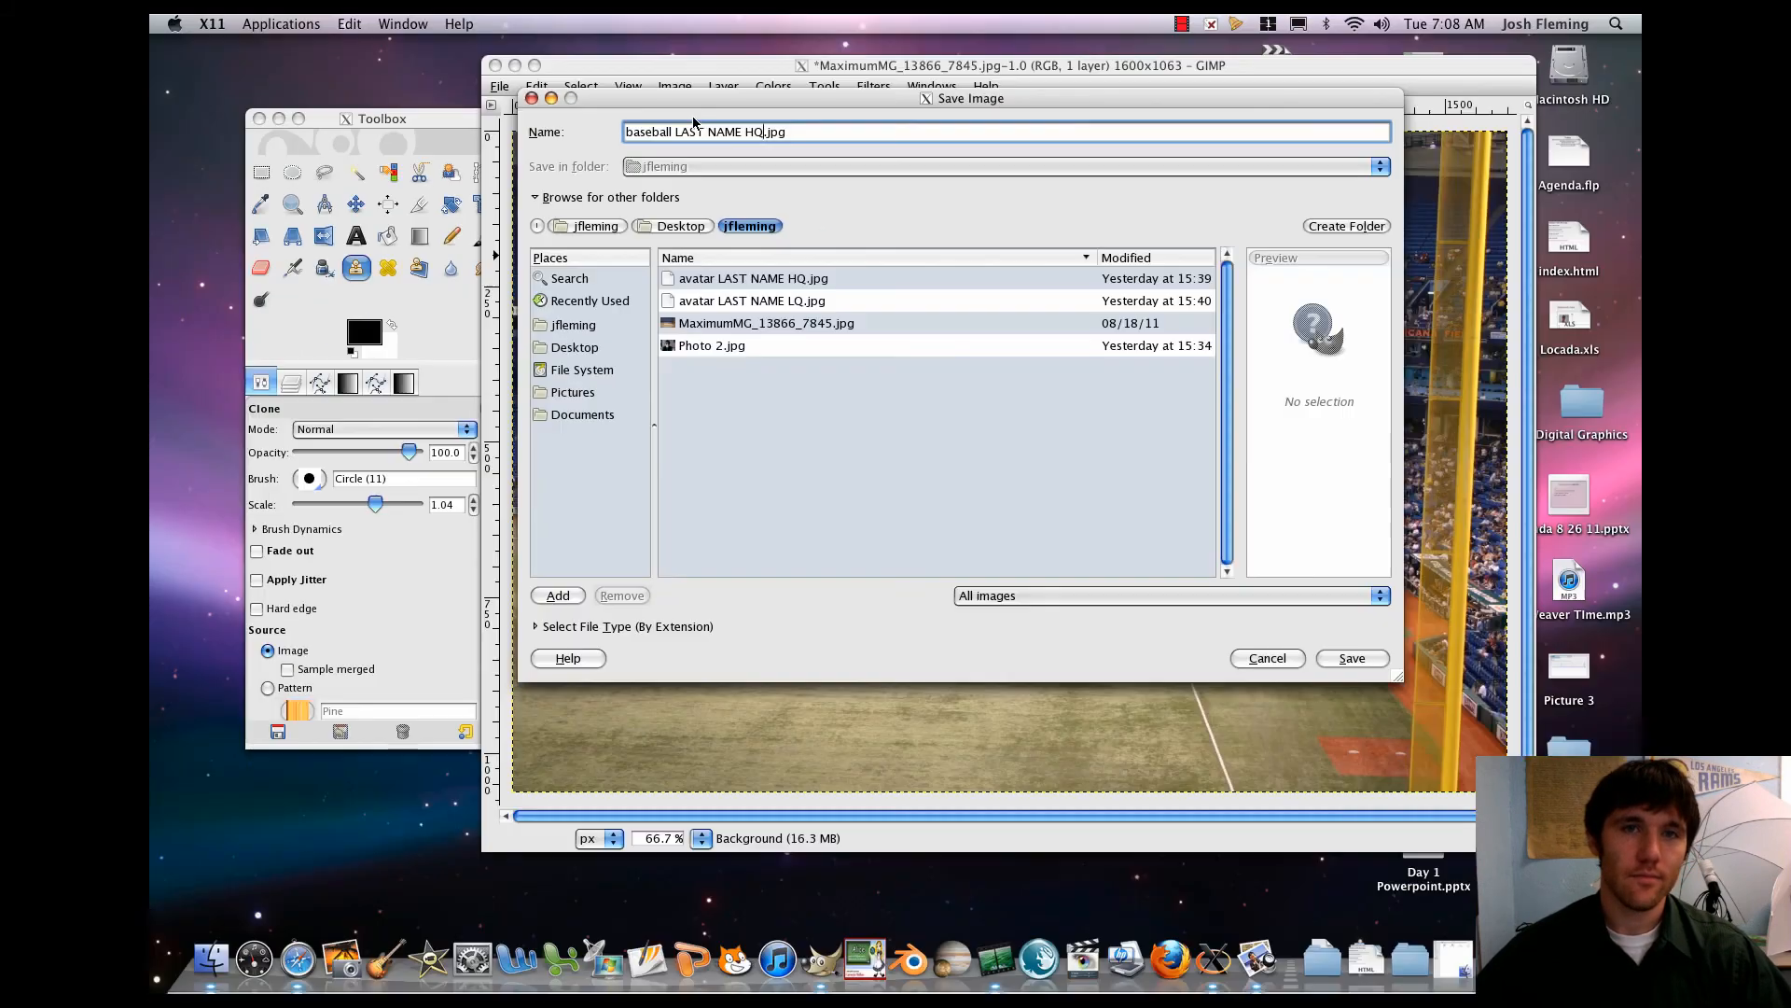
key("Return")
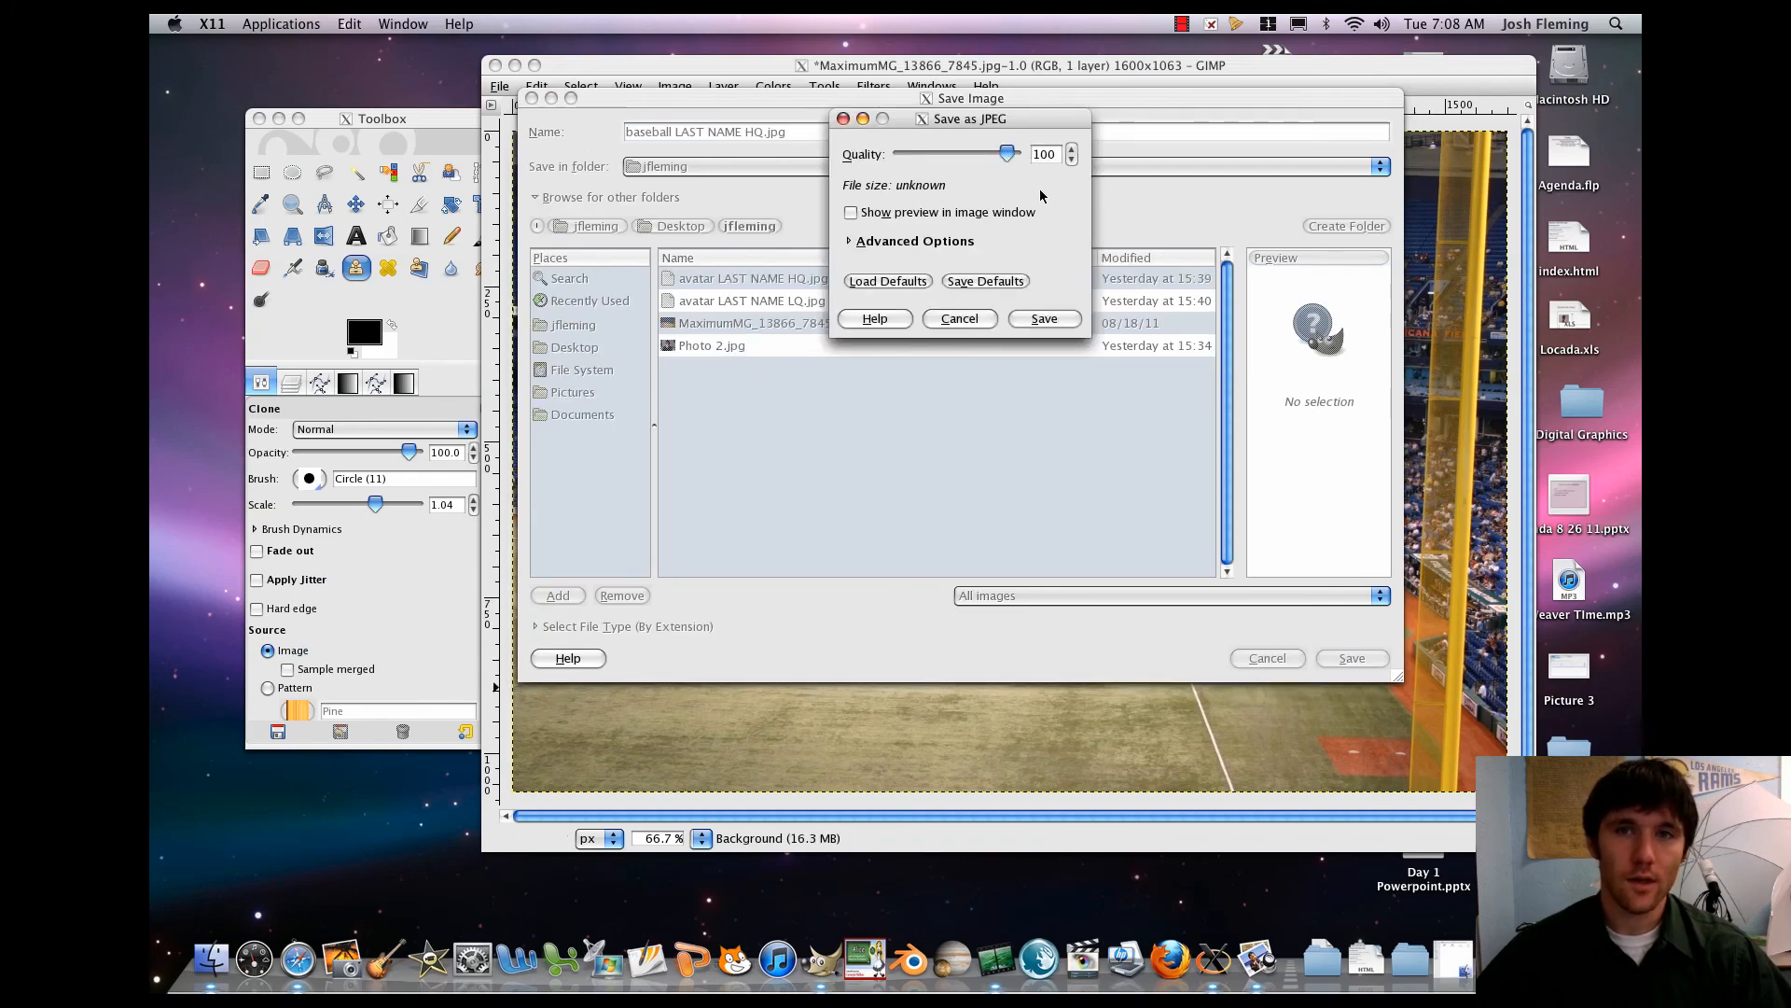
left_click(1043, 319)
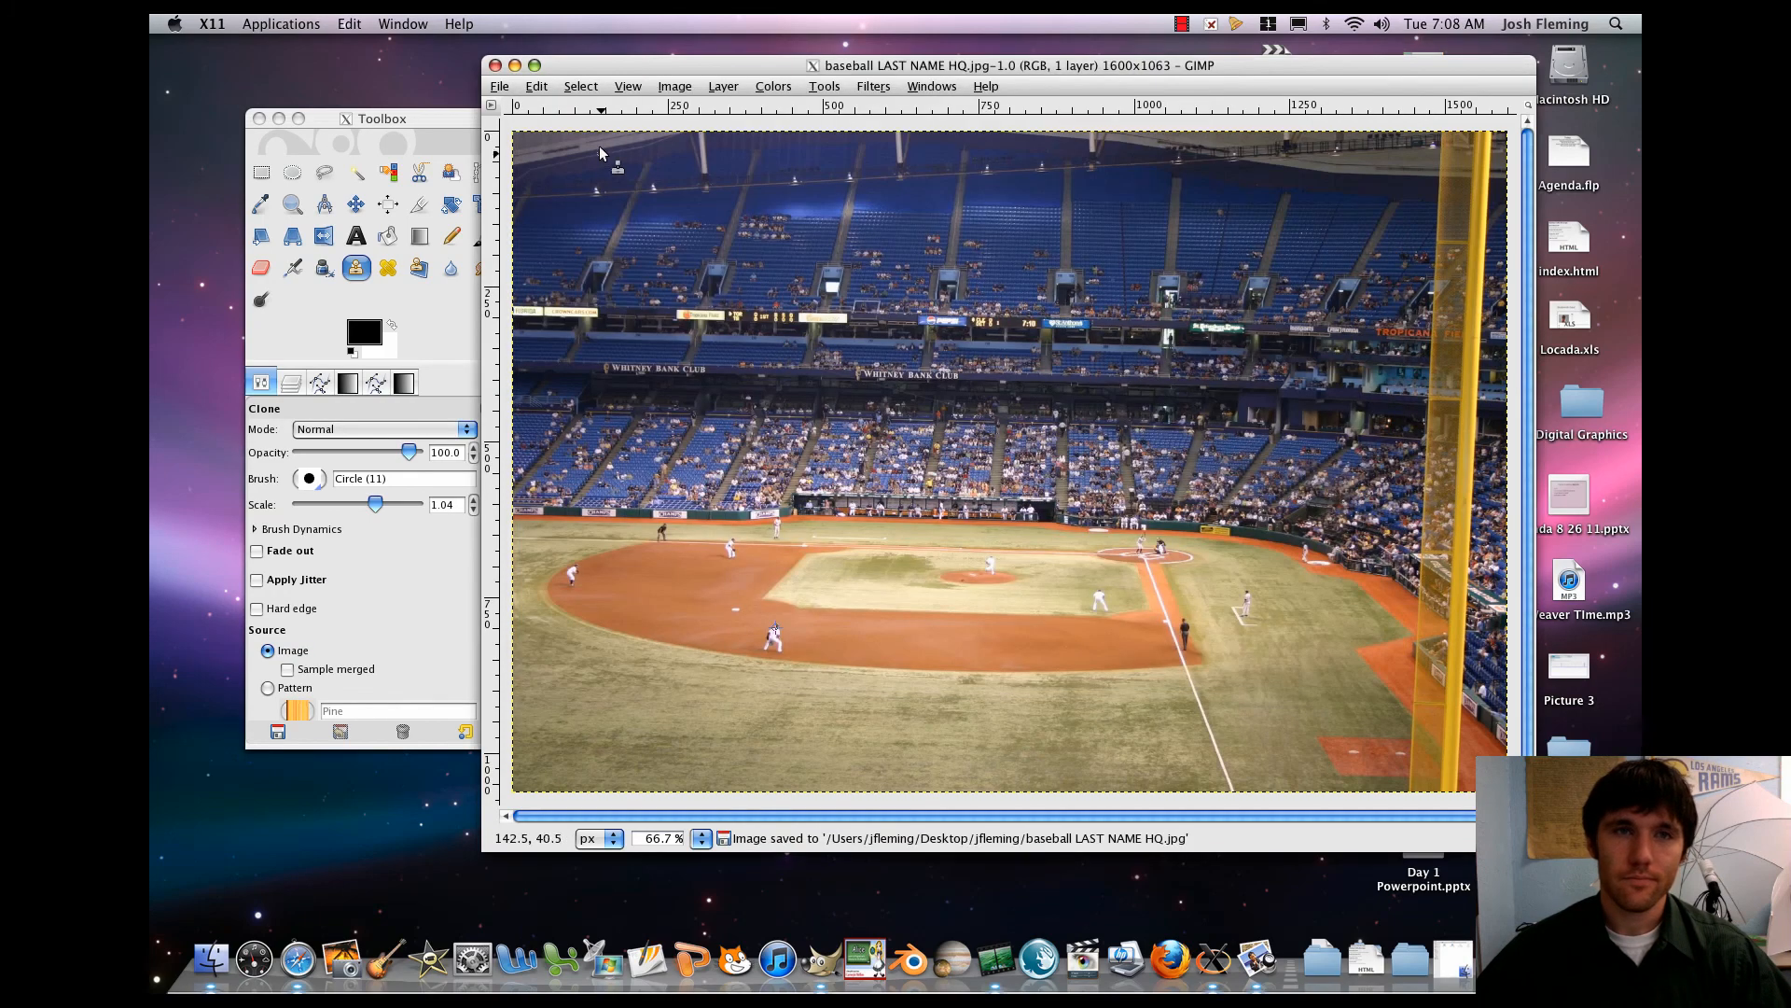
- Save a second JPEG version of the photo as "baseball LAST NAME LQ.jpg" with the quality set to 30
left_click(499, 86)
left_click(536, 244)
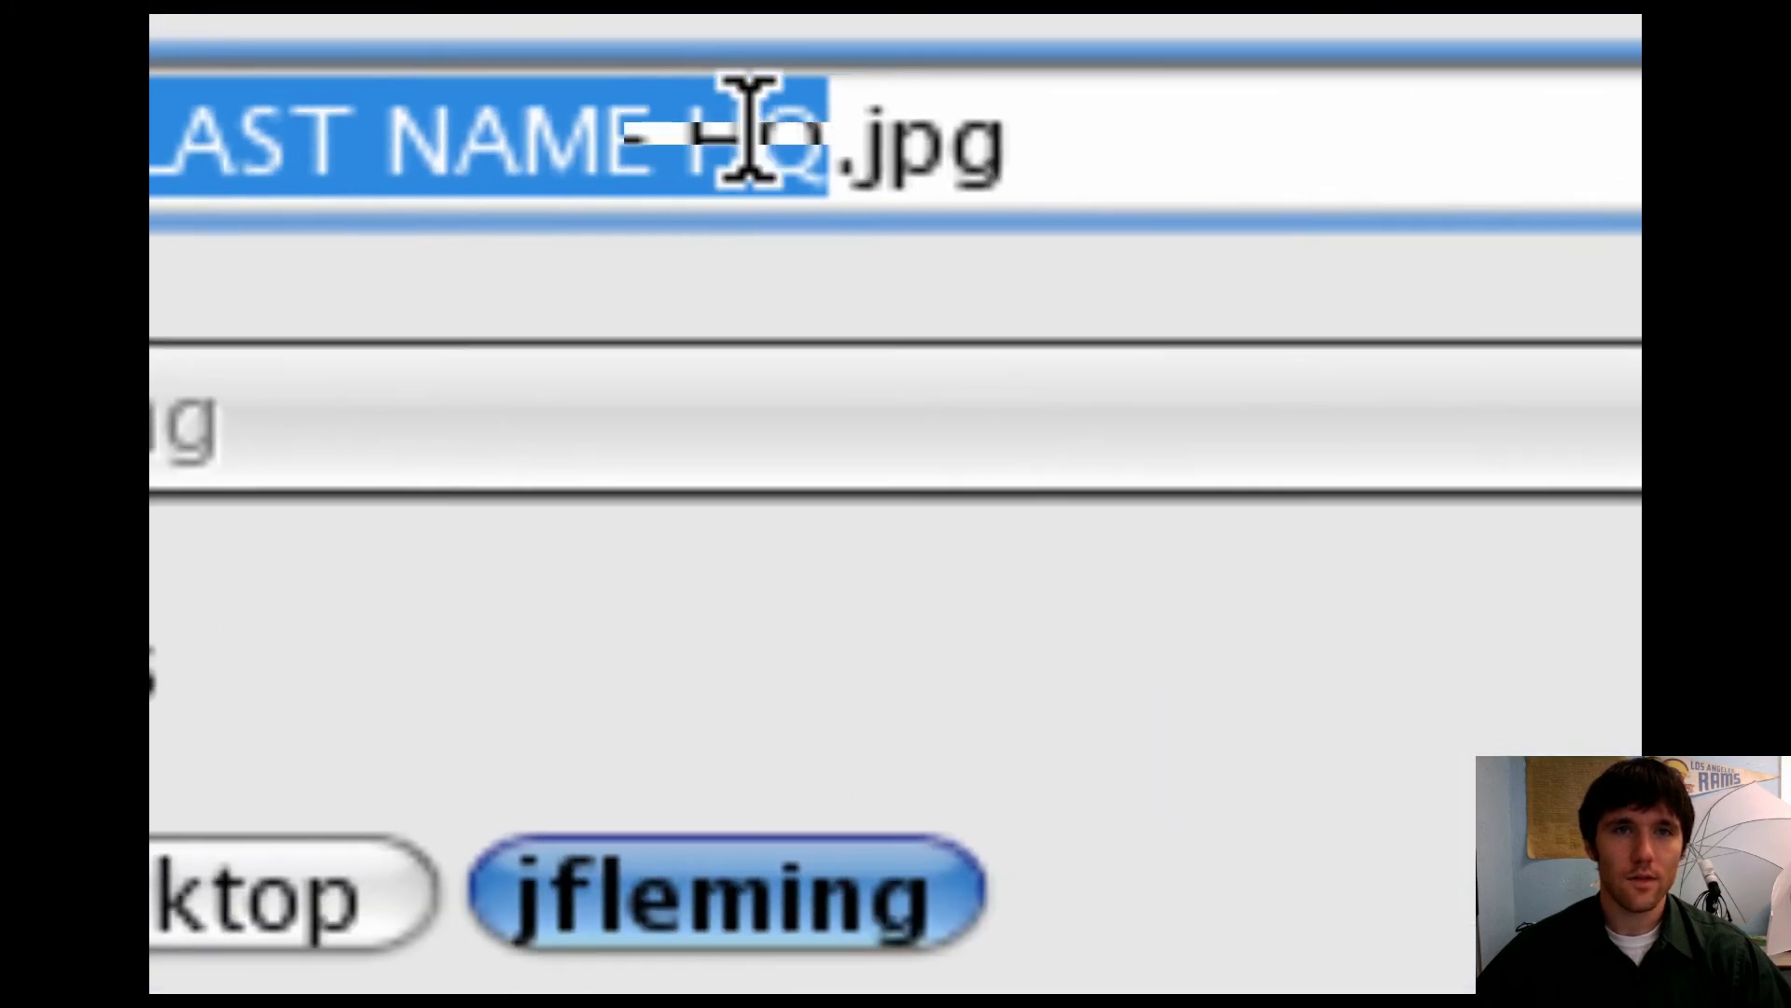
left_click(565, 163)
key("BackSpace")
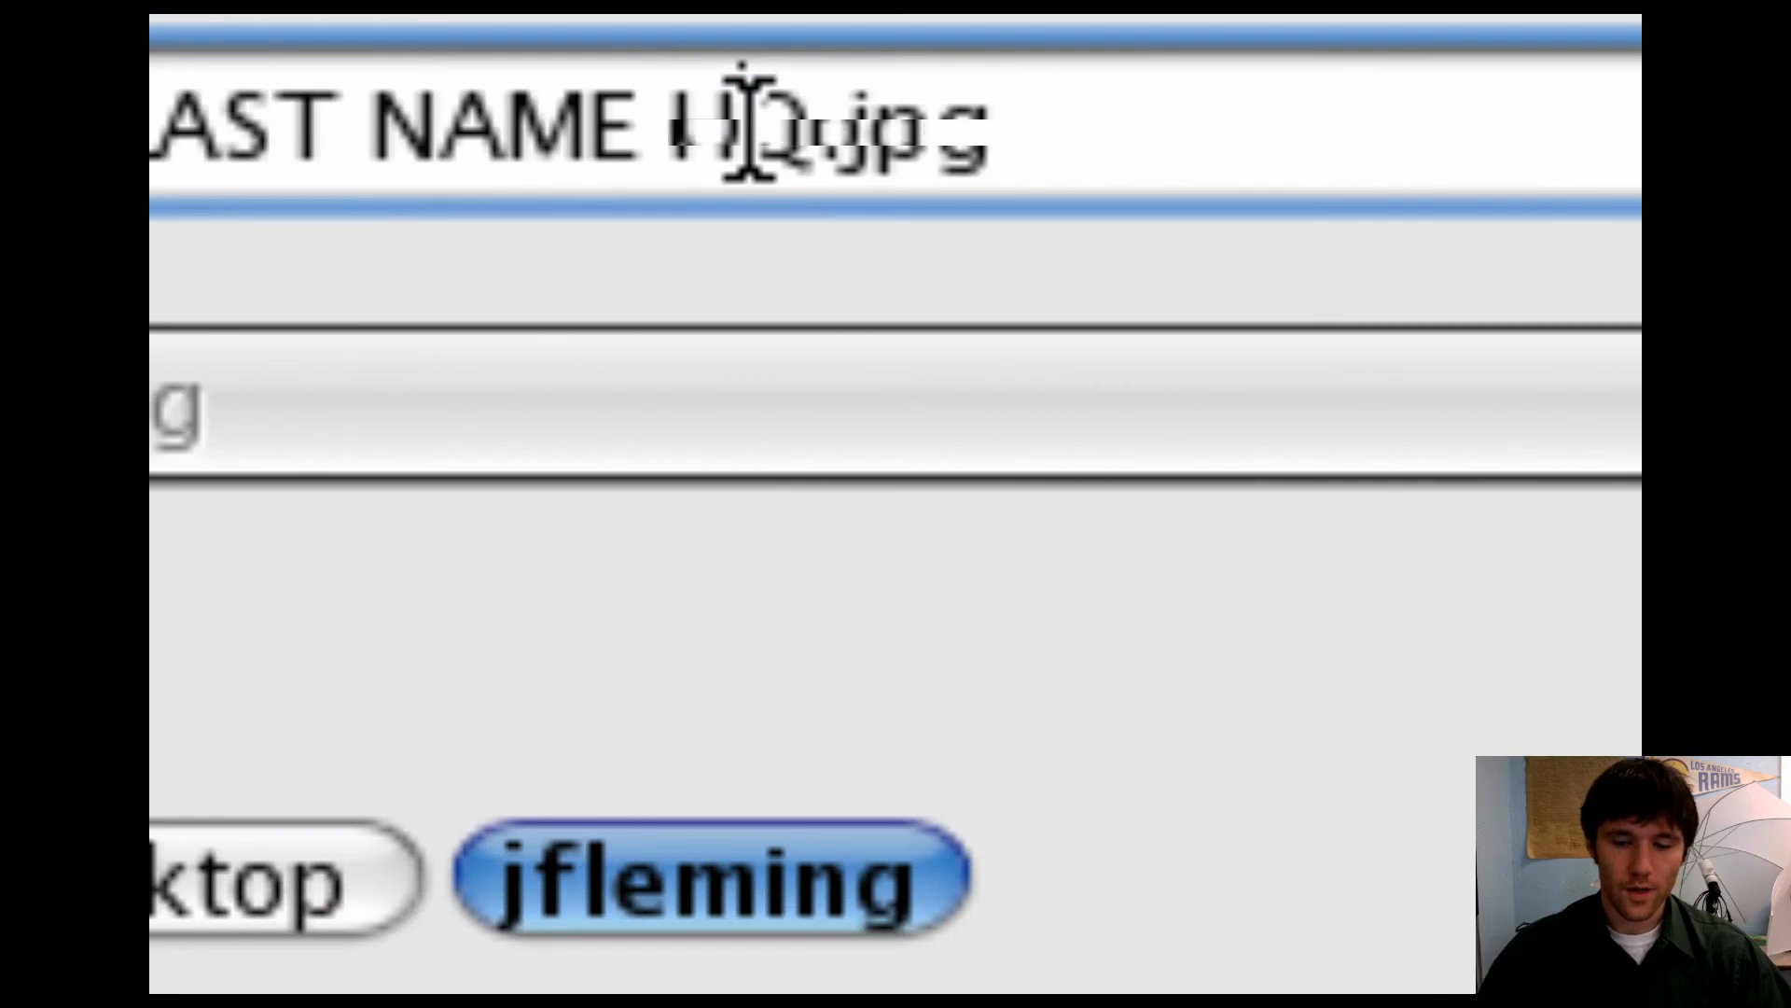
type("L")
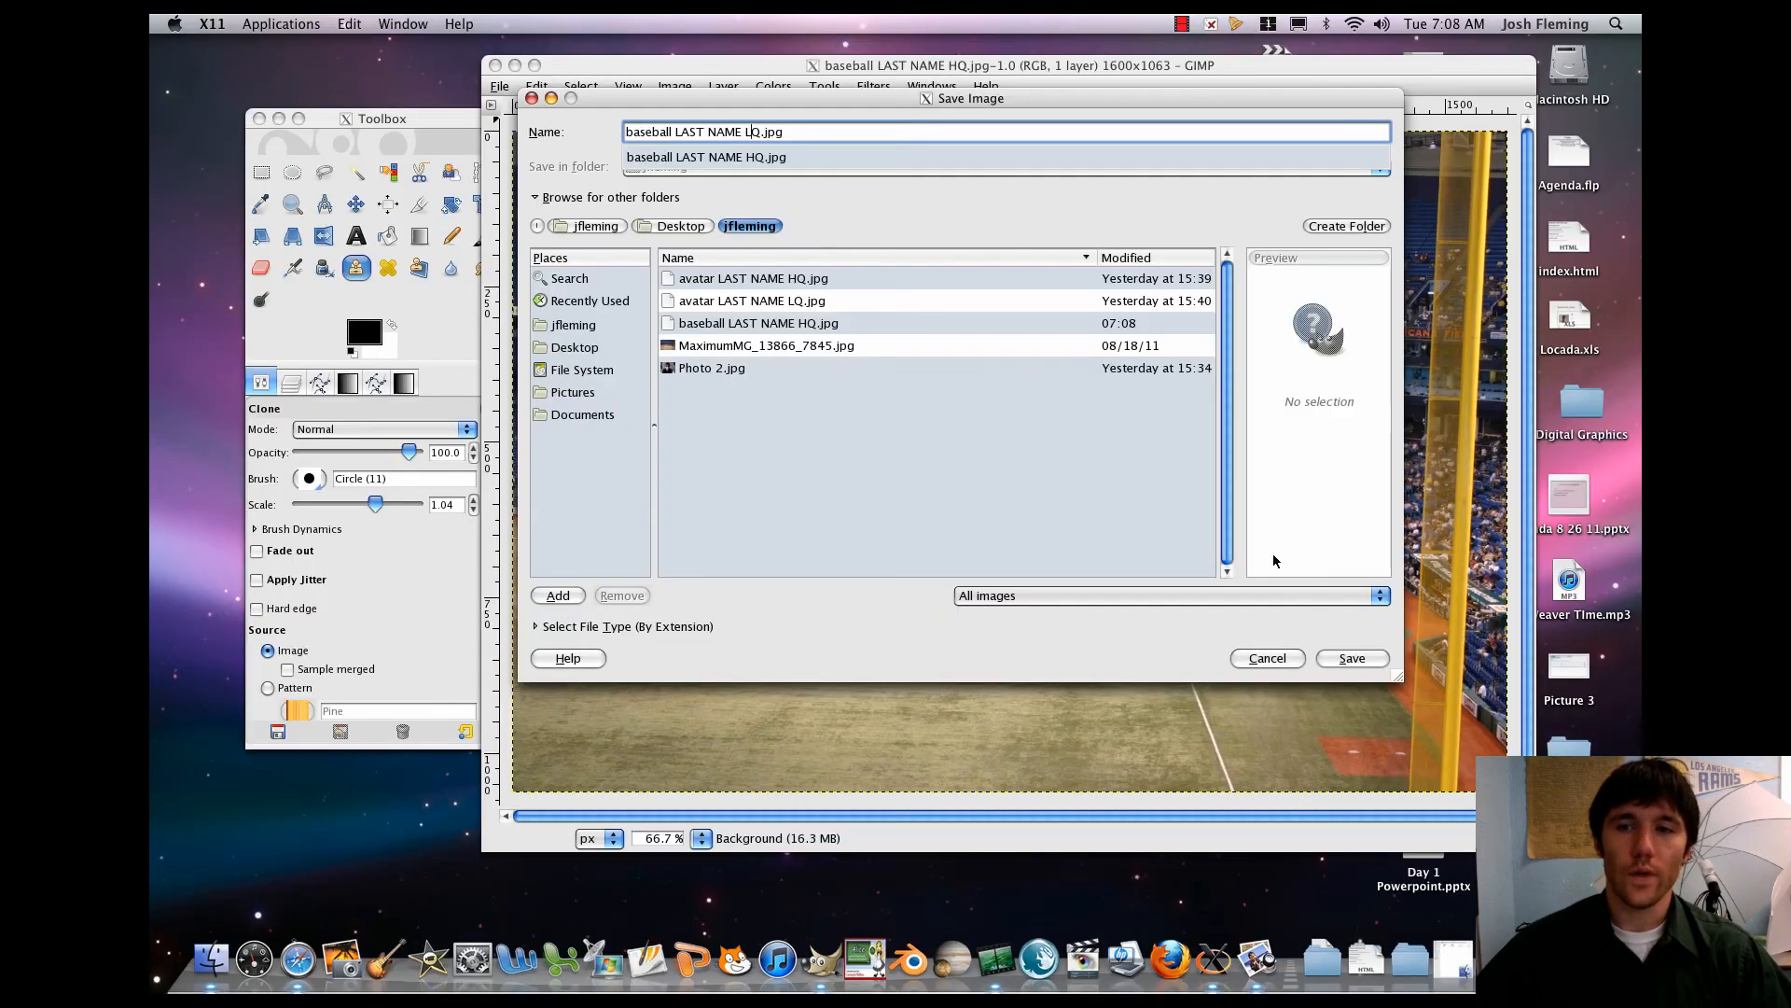
left_click(1348, 660)
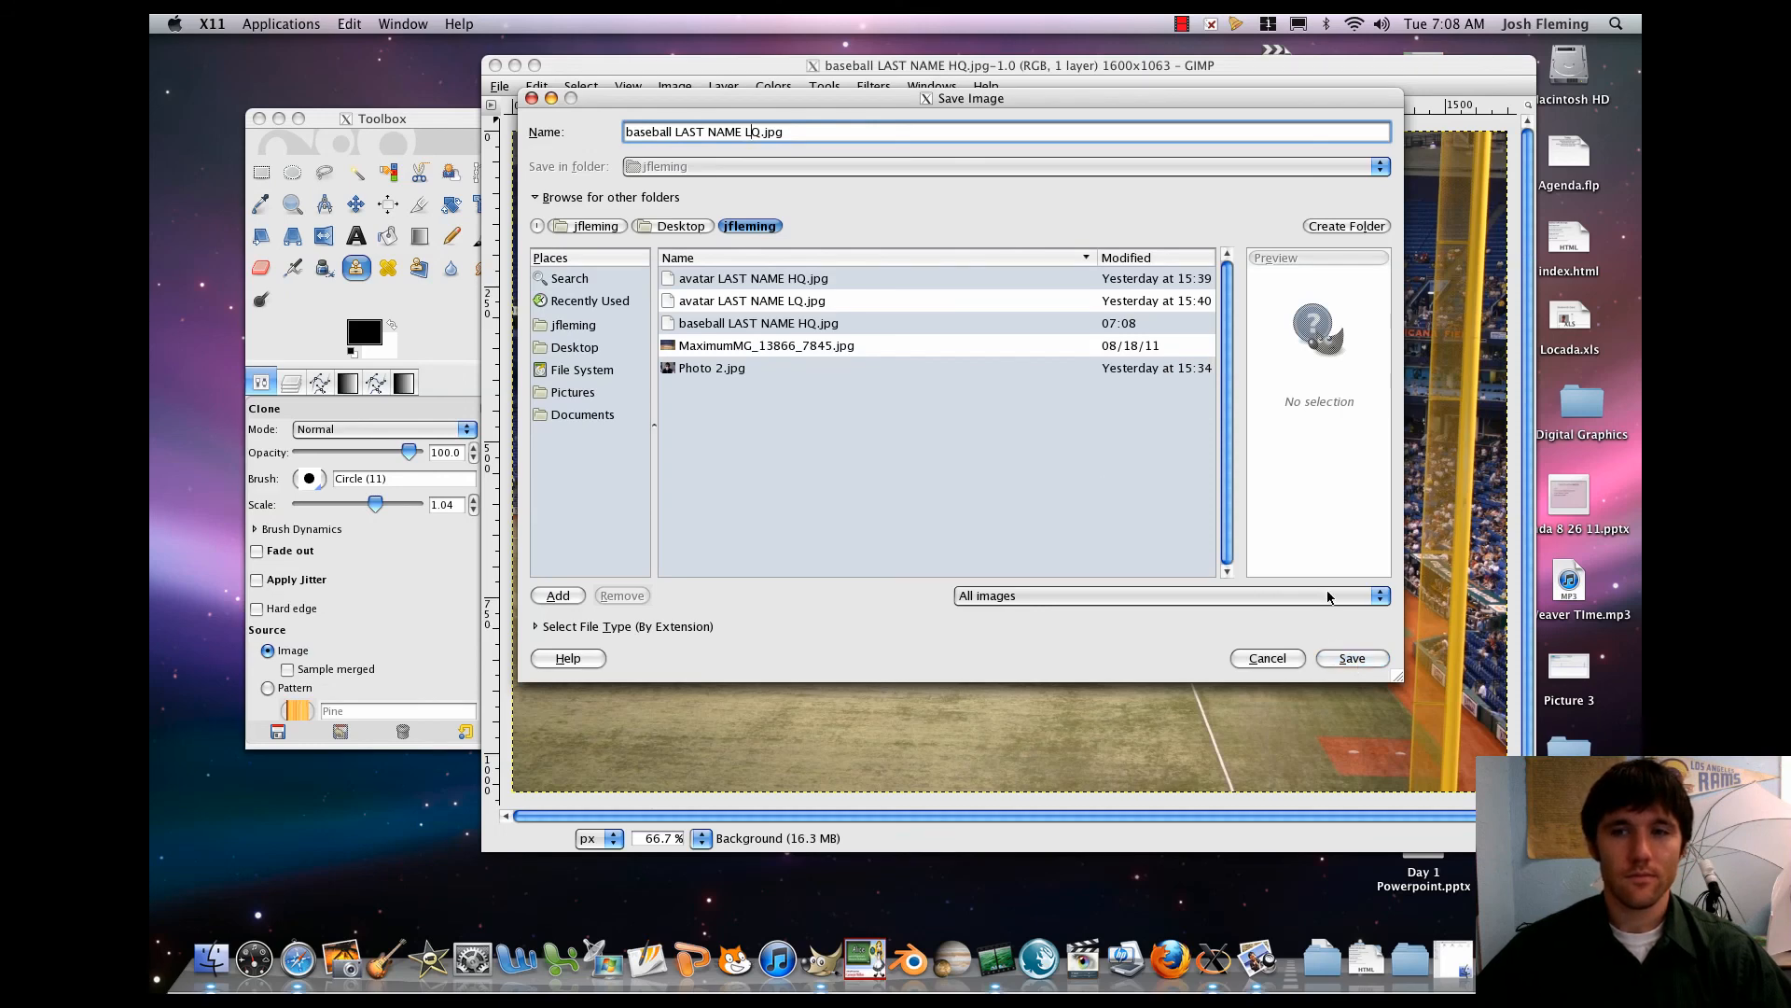
left_click(1352, 657)
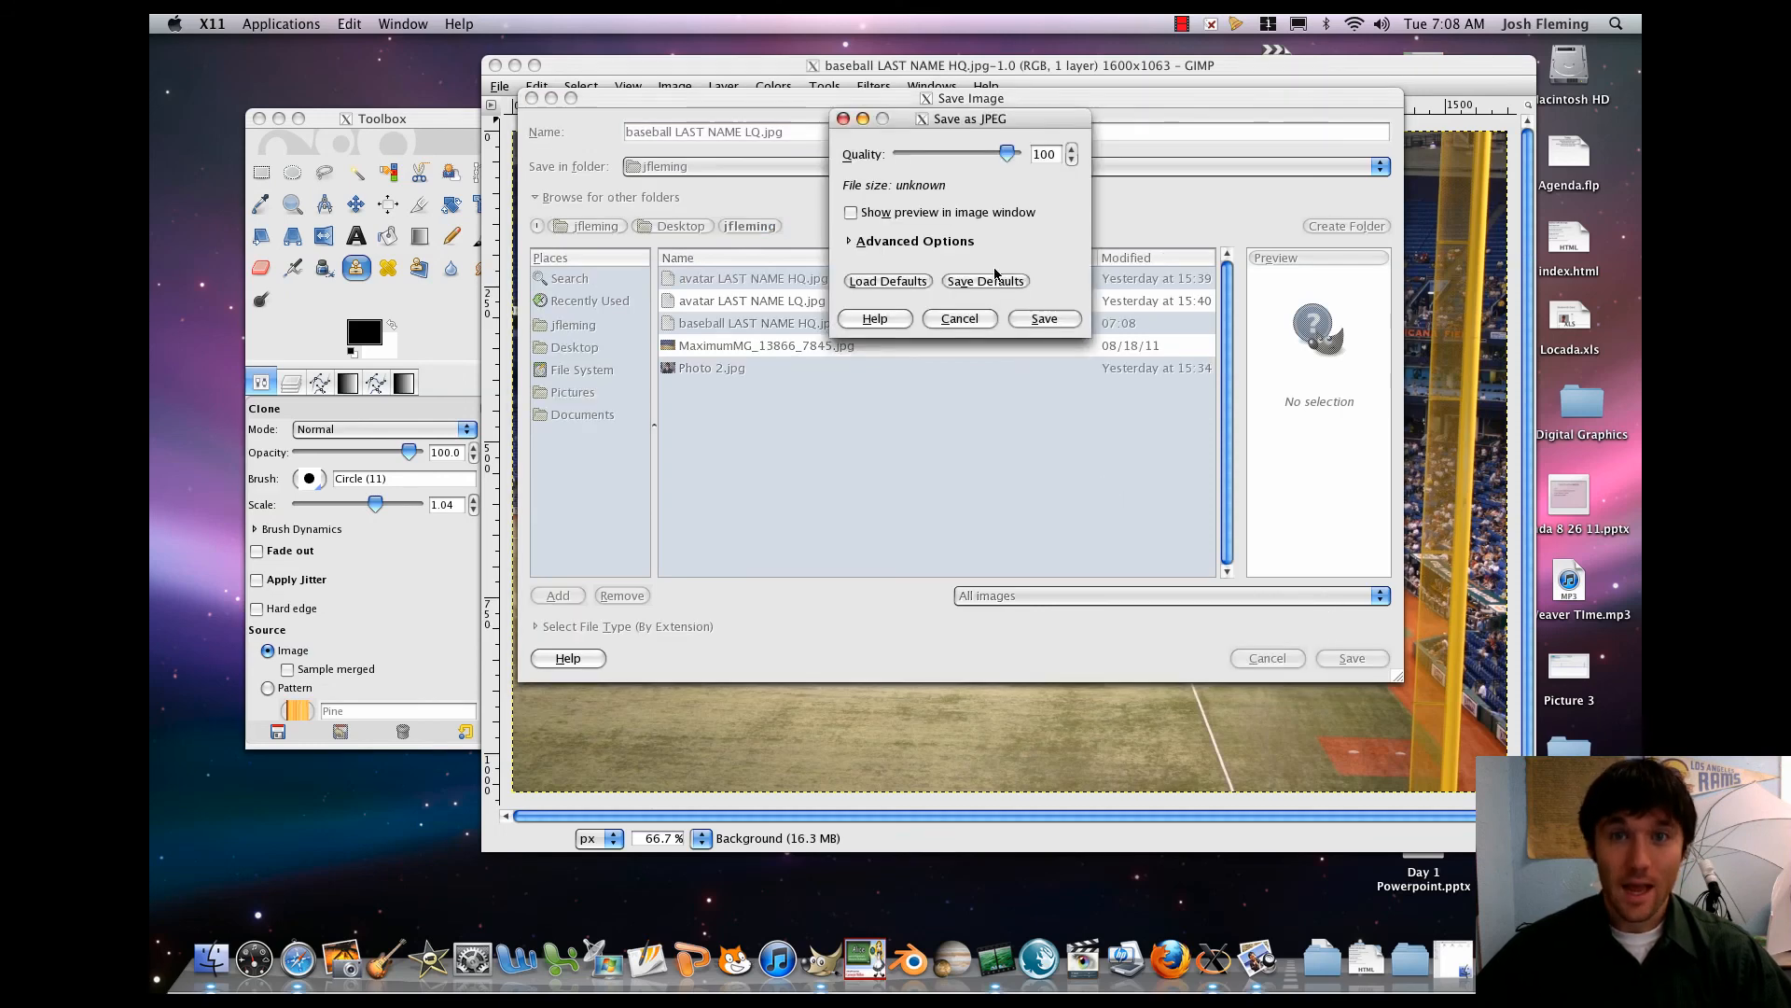
double_click(1046, 152)
type("30")
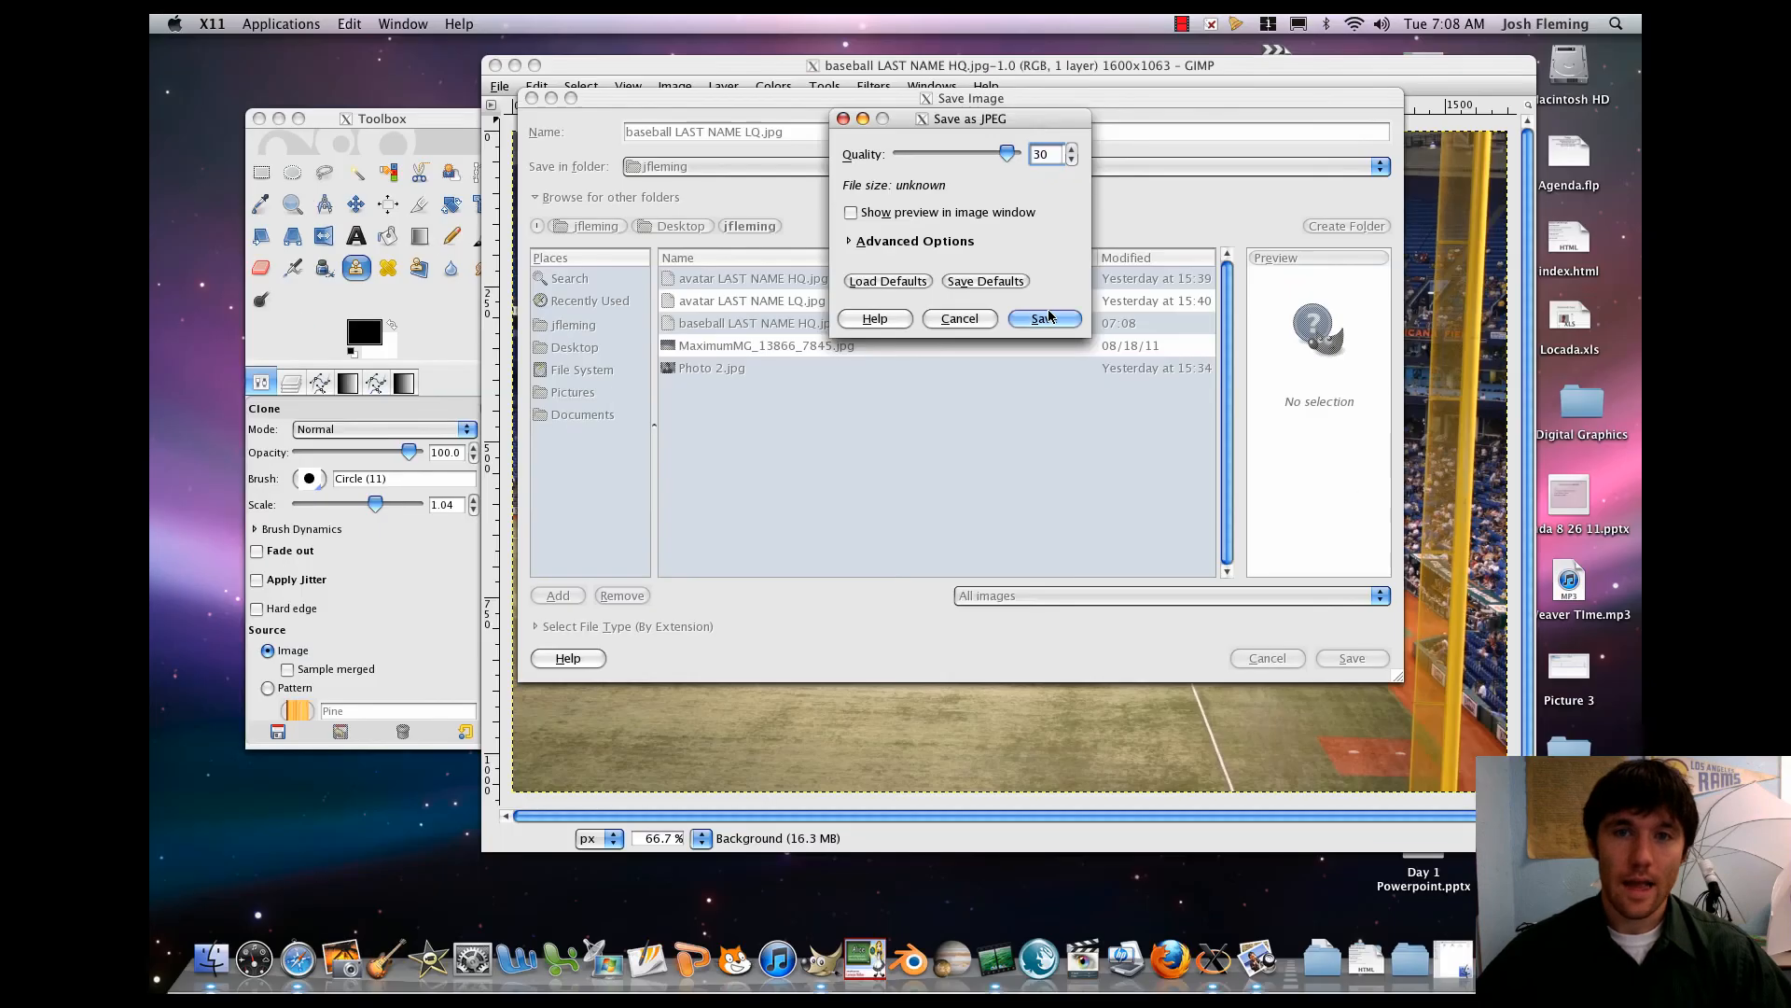
left_click(1057, 390)
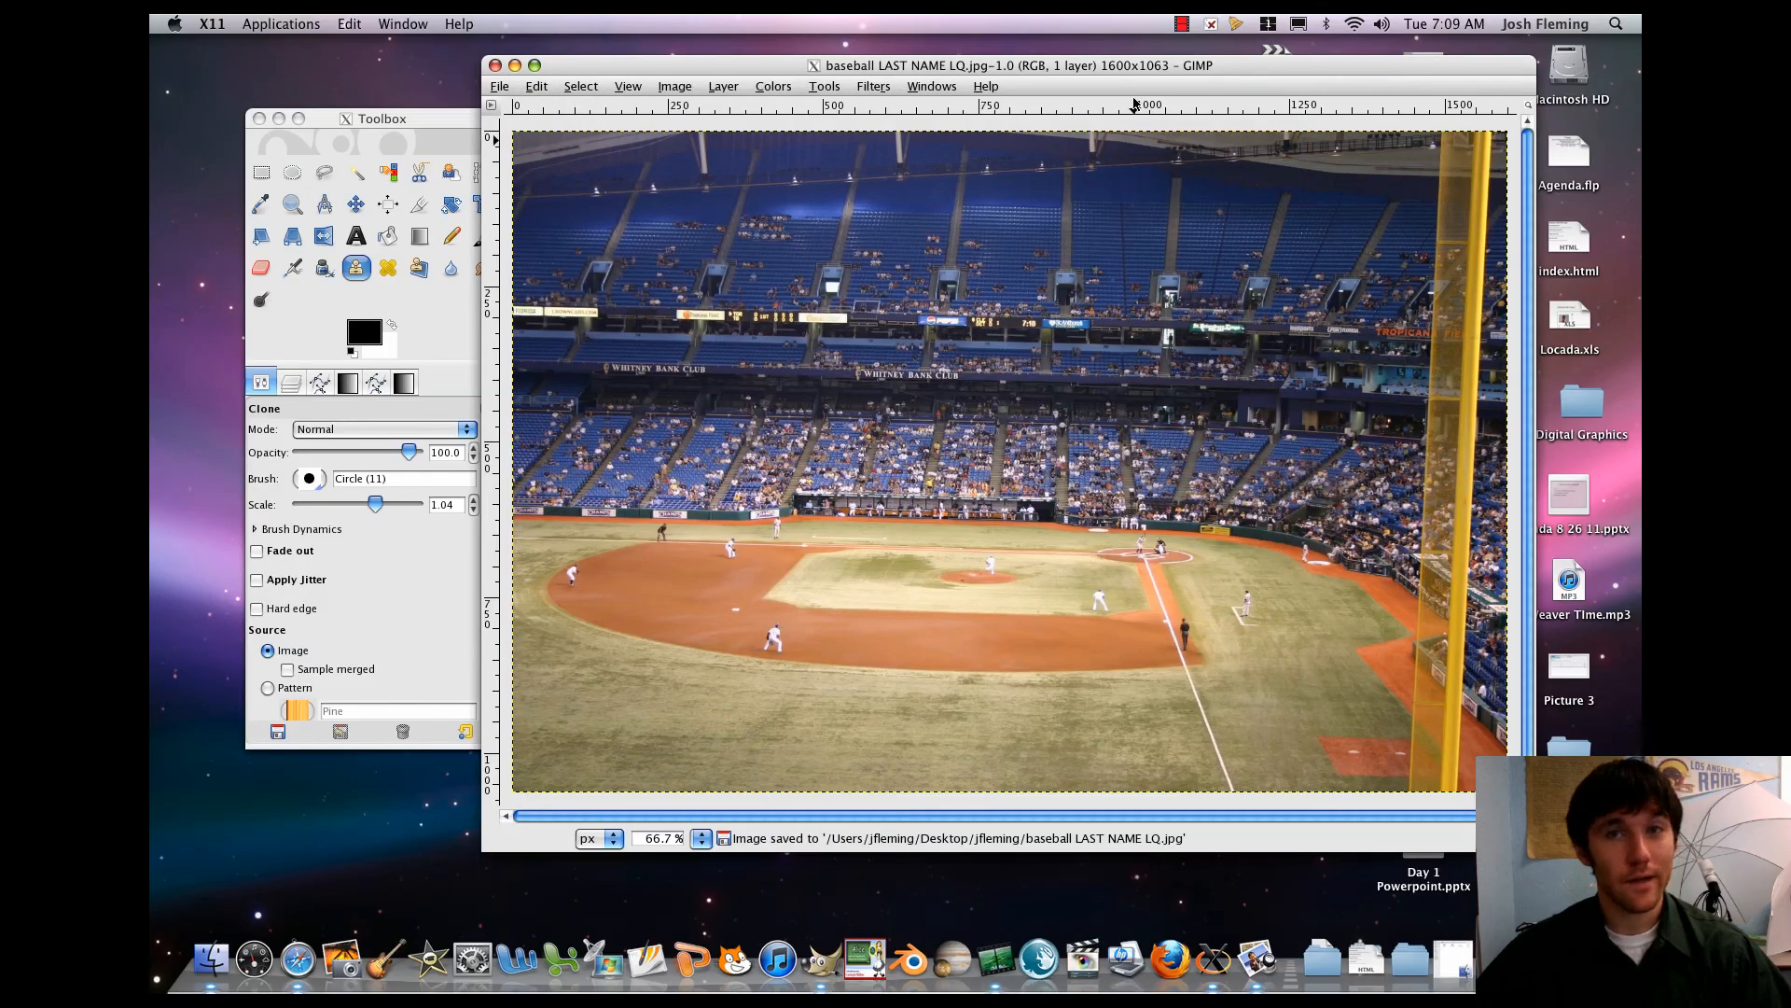
left_click(1183, 23)
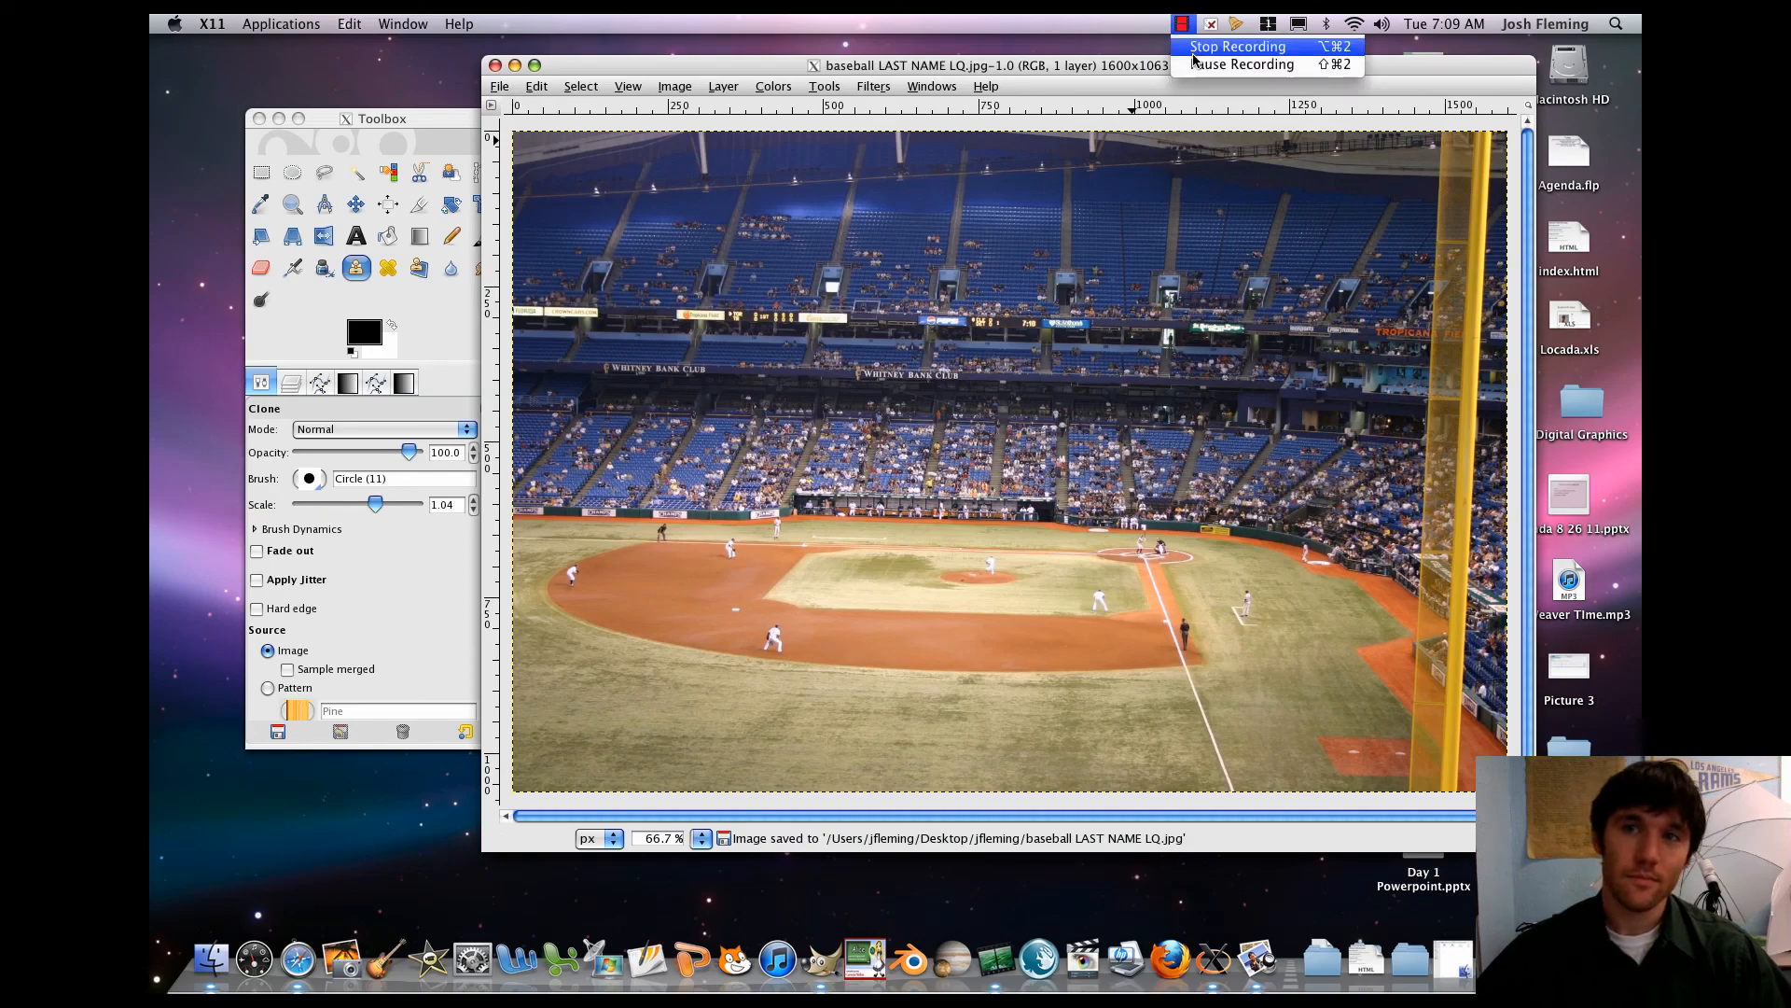